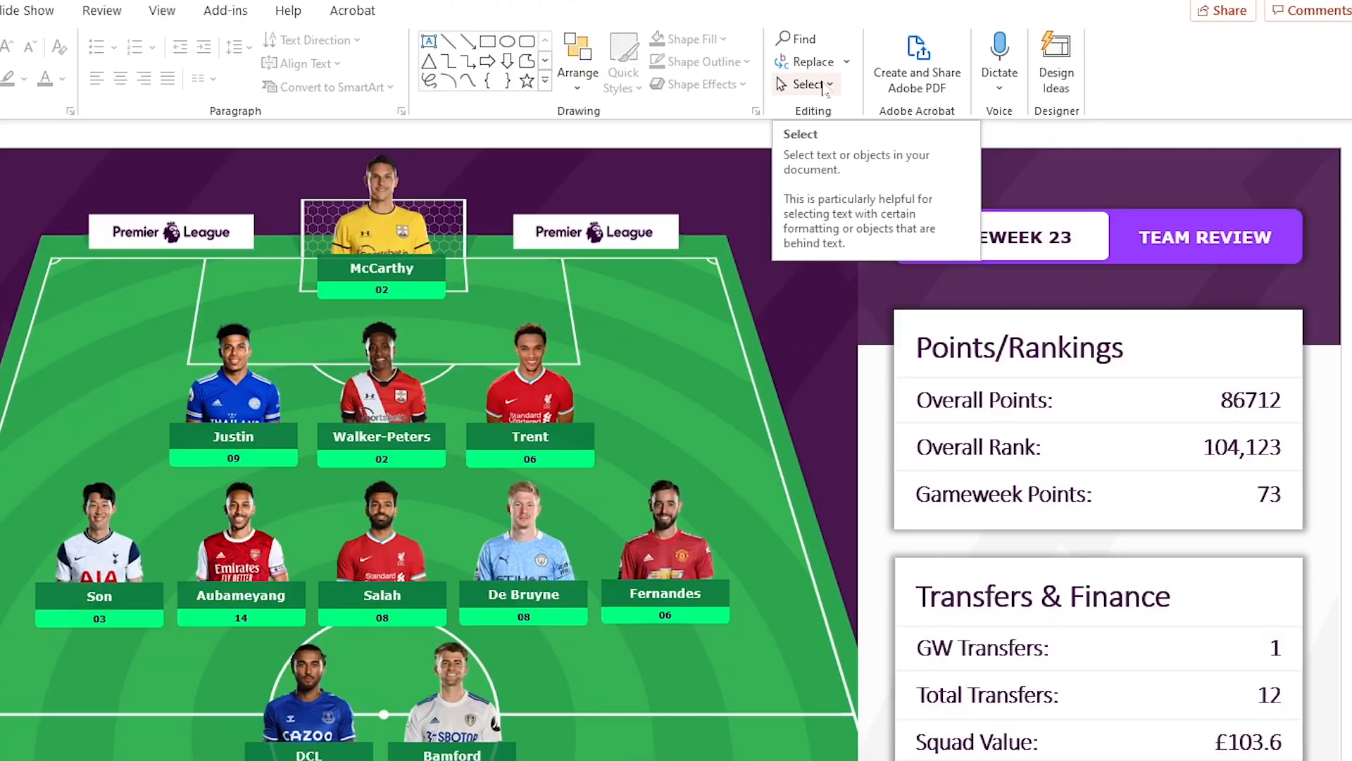
Step: Display the slide's object list and rename the McCarthy group from Group 01 to Goalkeeper
left_click(773, 127)
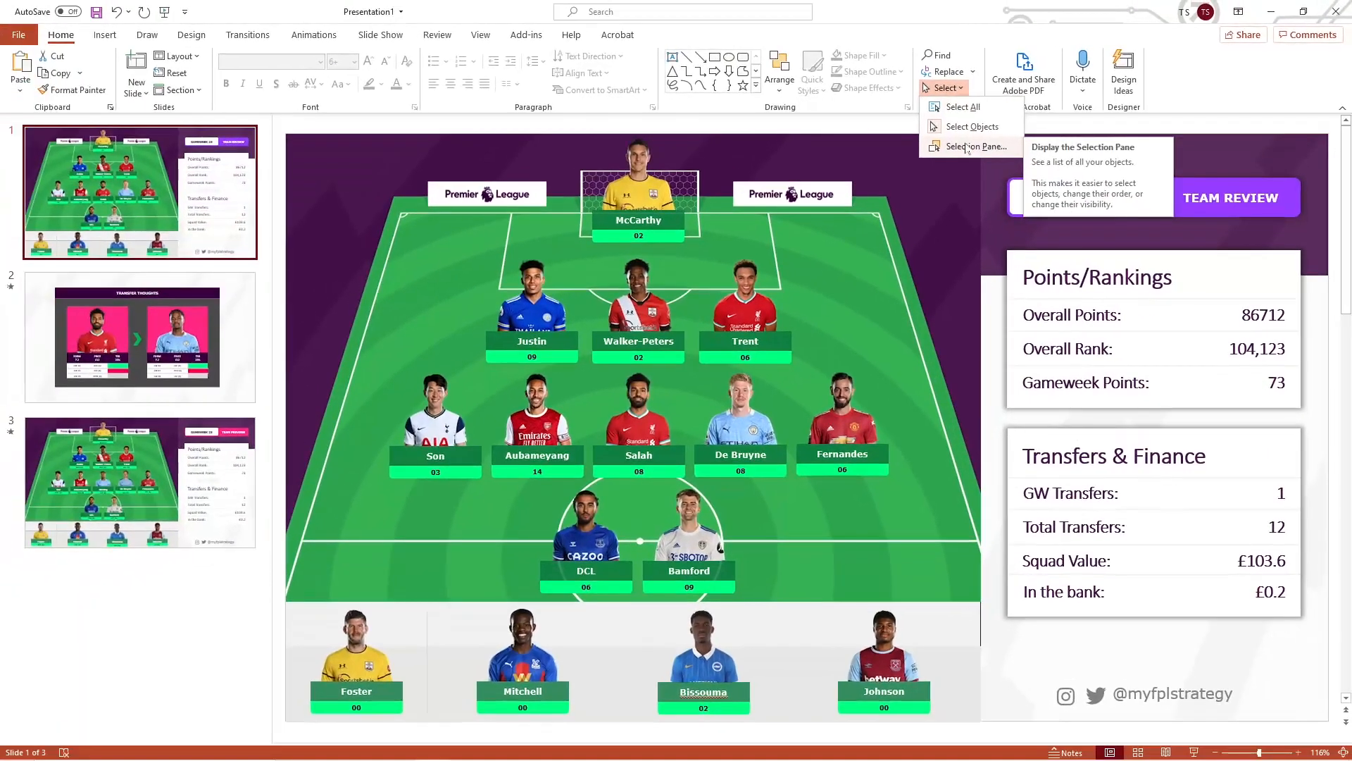
left_click(968, 147)
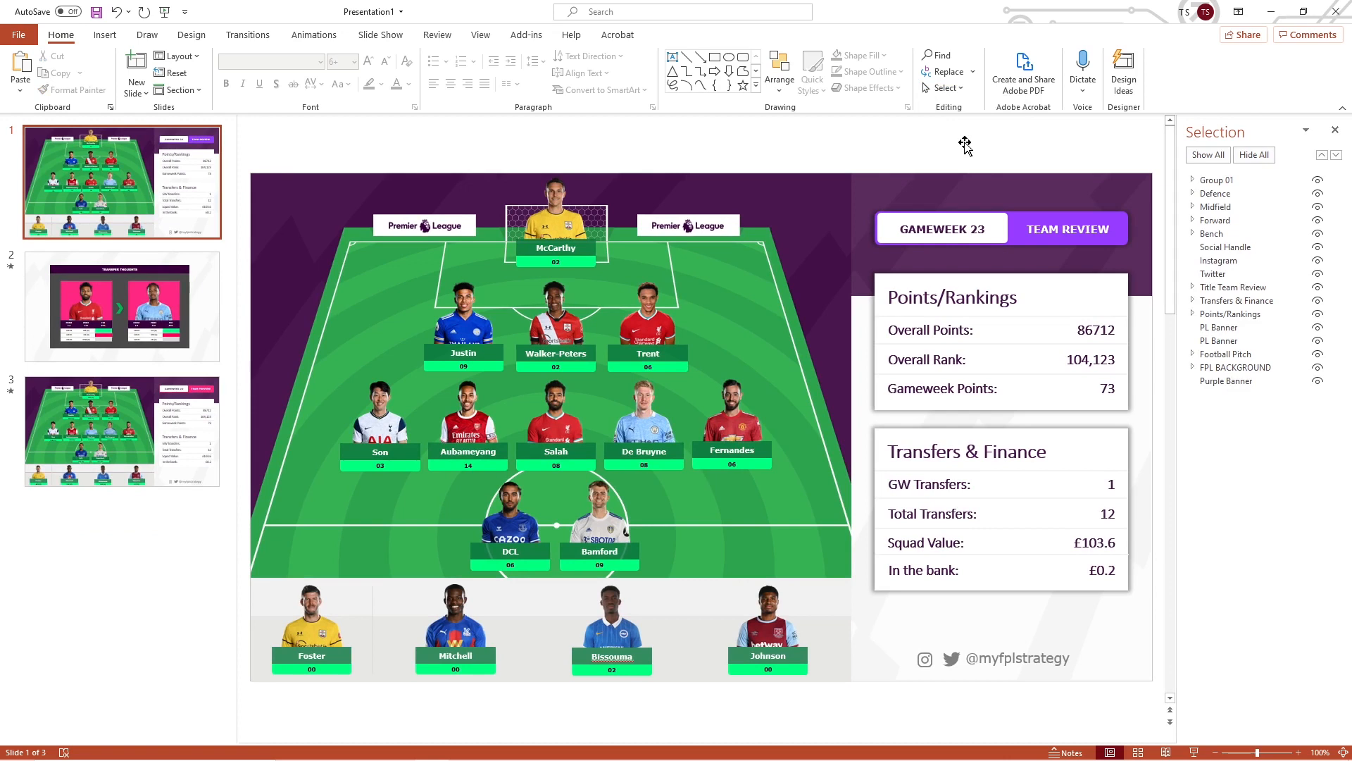
left_click(557, 222)
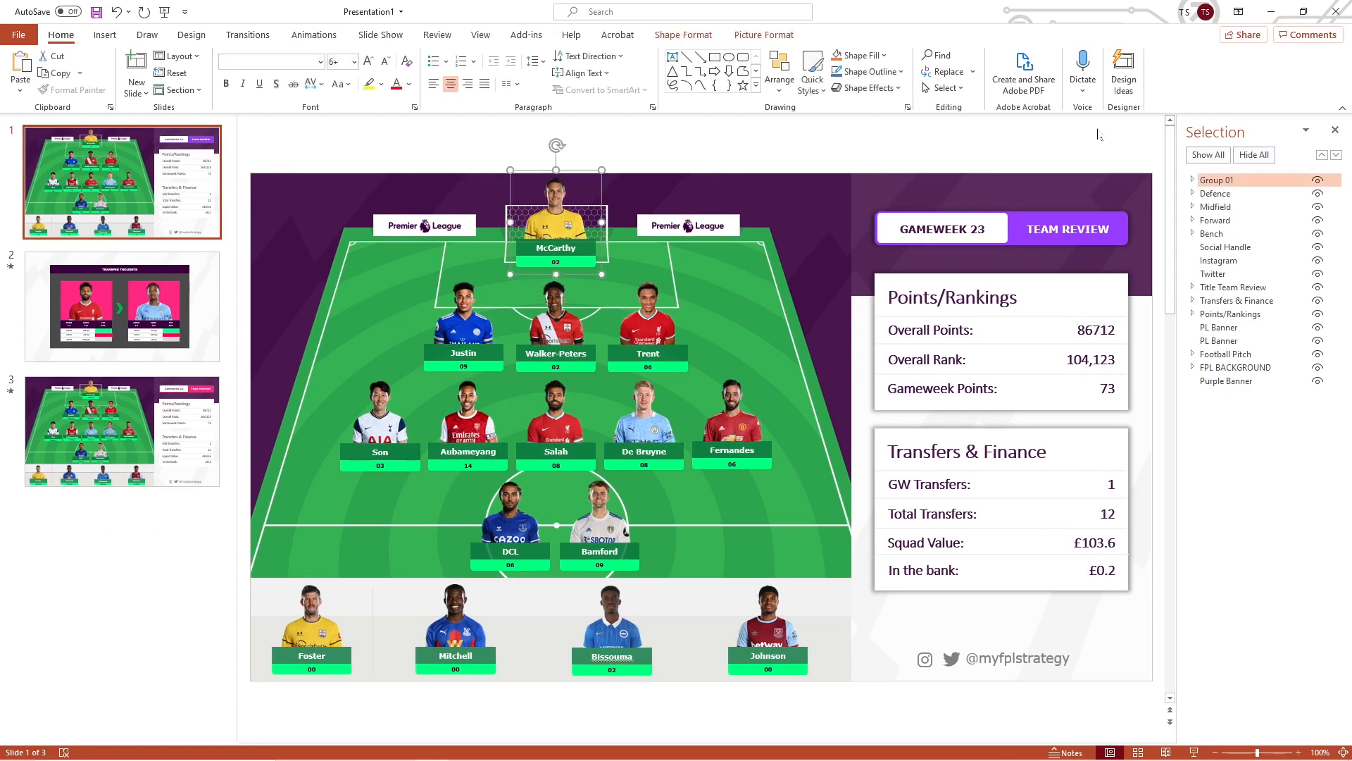
double_click(1224, 181)
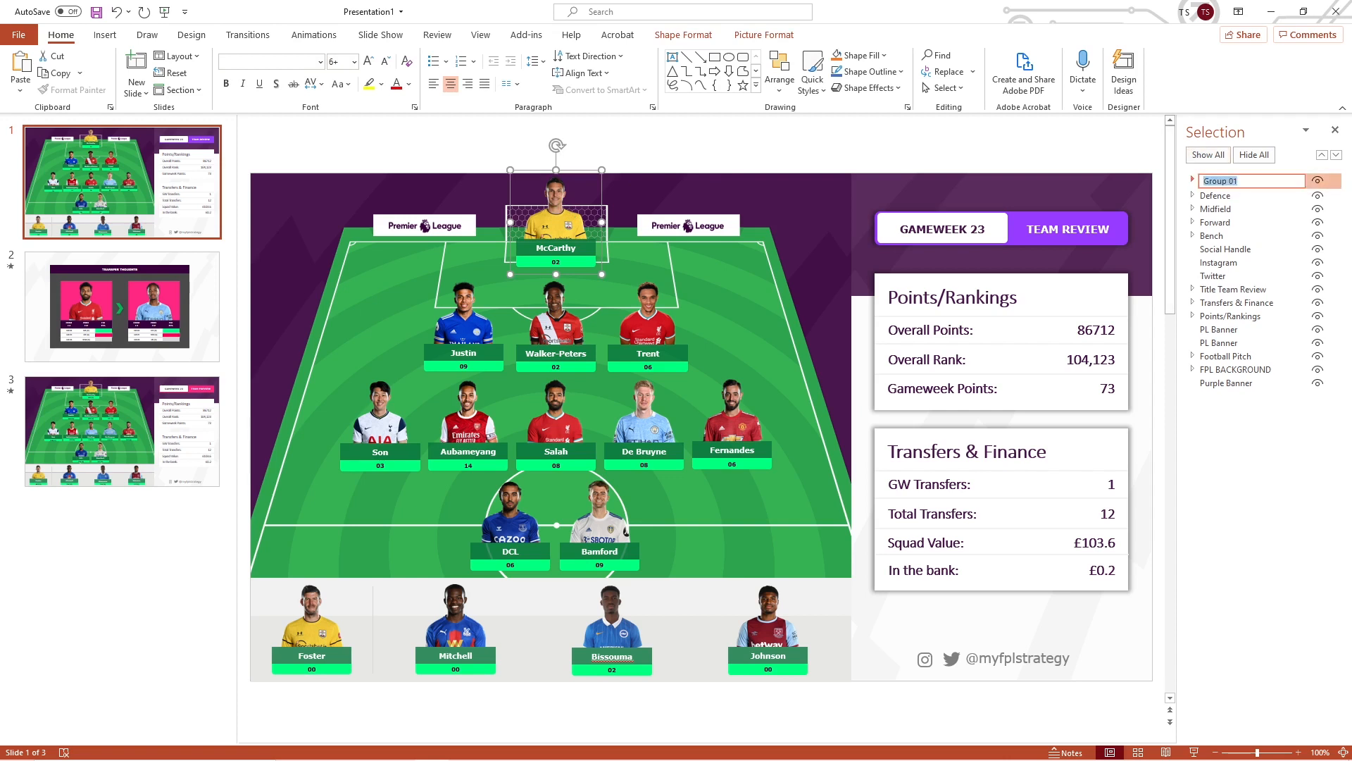
type("Goalkeeper")
key("Return")
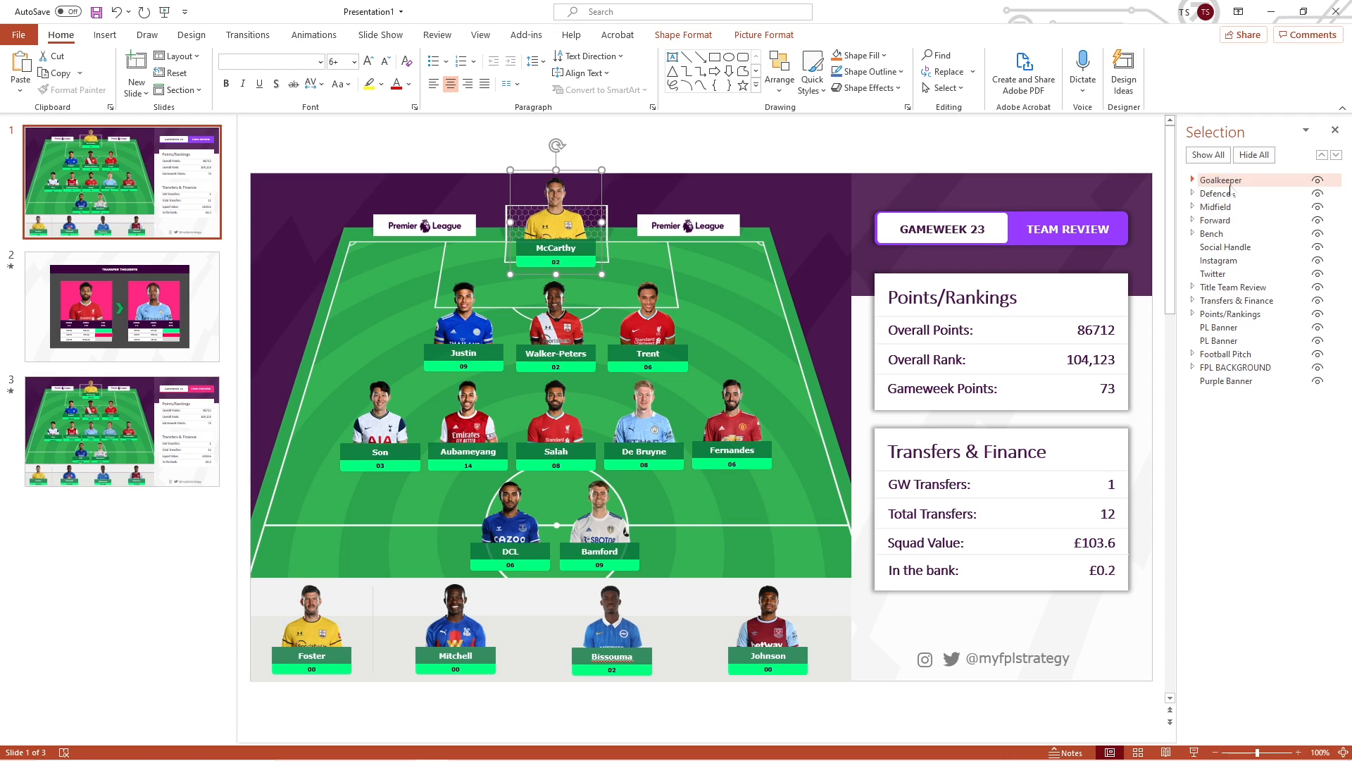
Step: Hide and reshow the Goalkeeper group, and try moving the Purple Banner to the front of the stacking order
left_click(1317, 180)
left_click(1317, 181)
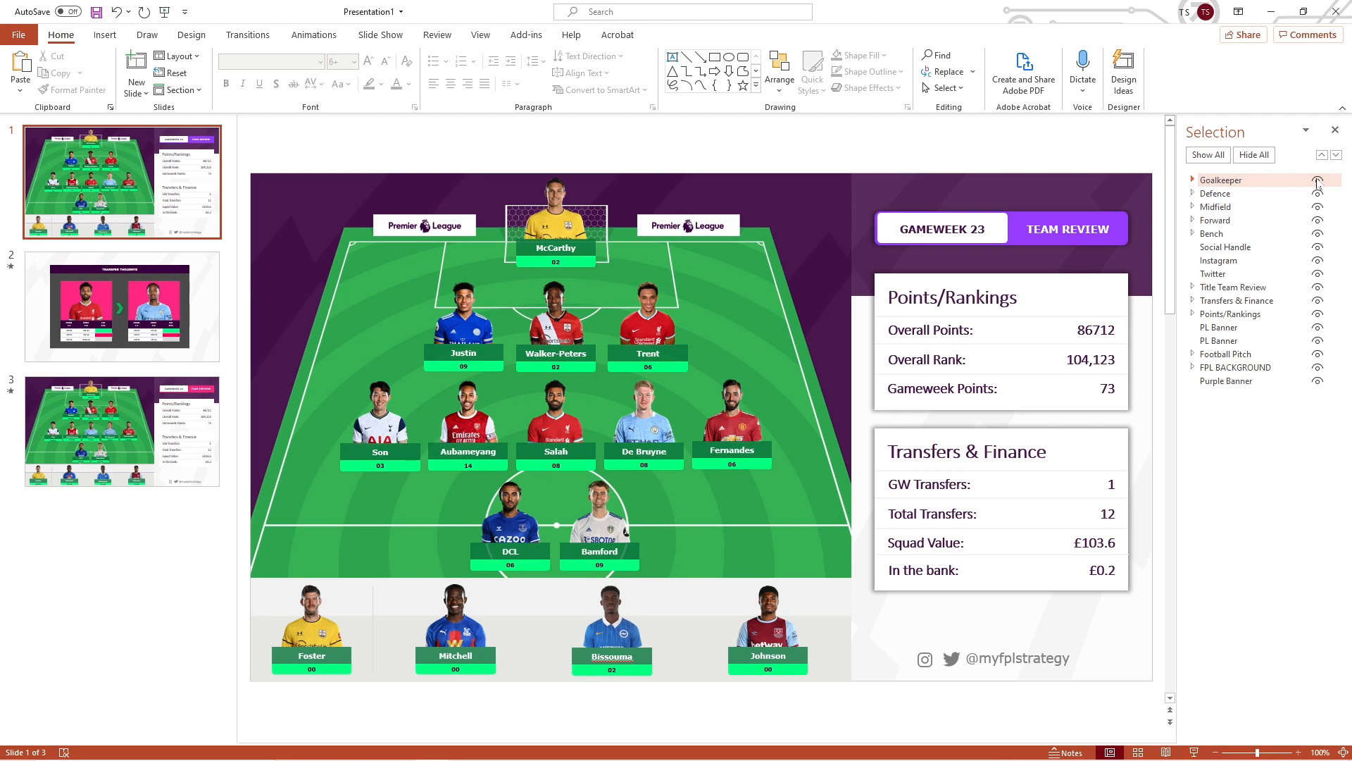
left_click(1222, 182)
left_click_drag(1231, 378, 1226, 181)
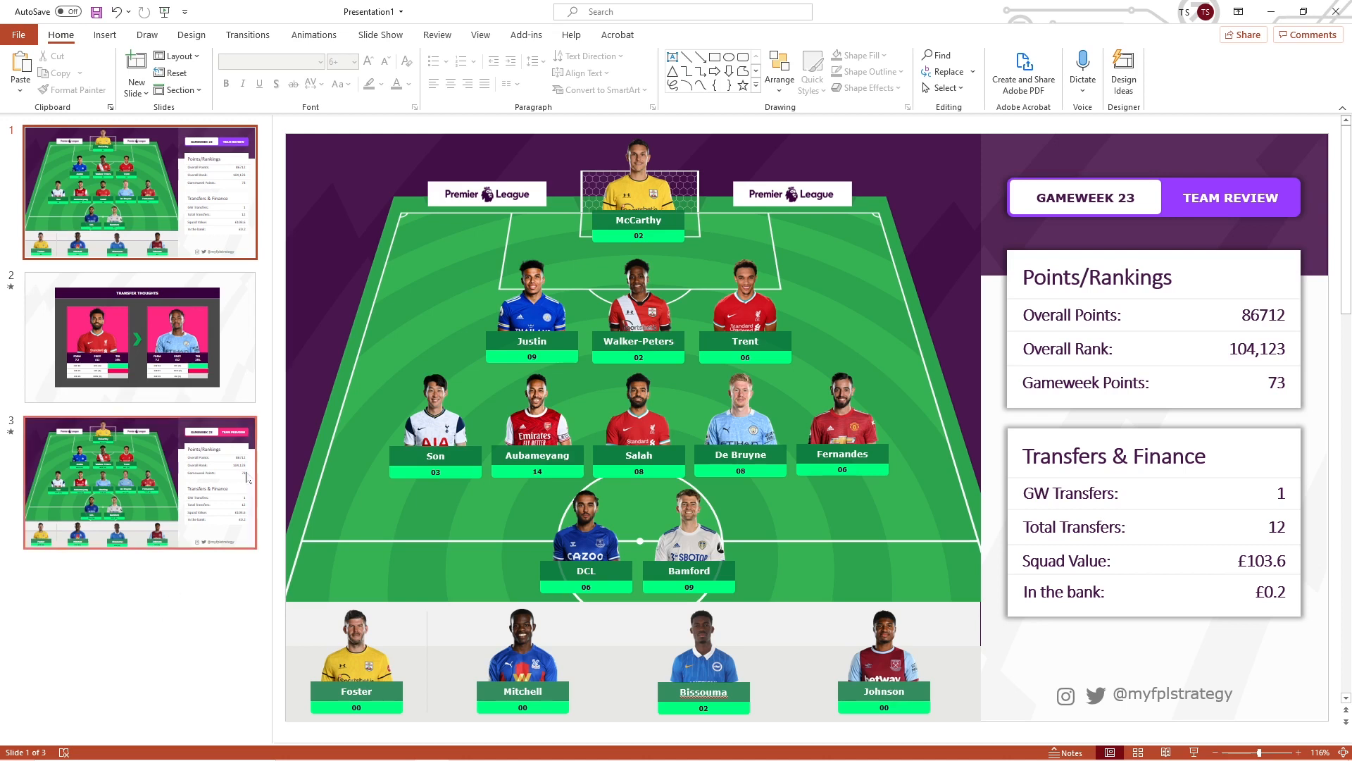
Step: Apply the Zoom entrance animation to the goalkeeper group on slide 1 and preview it
left_click(627, 204)
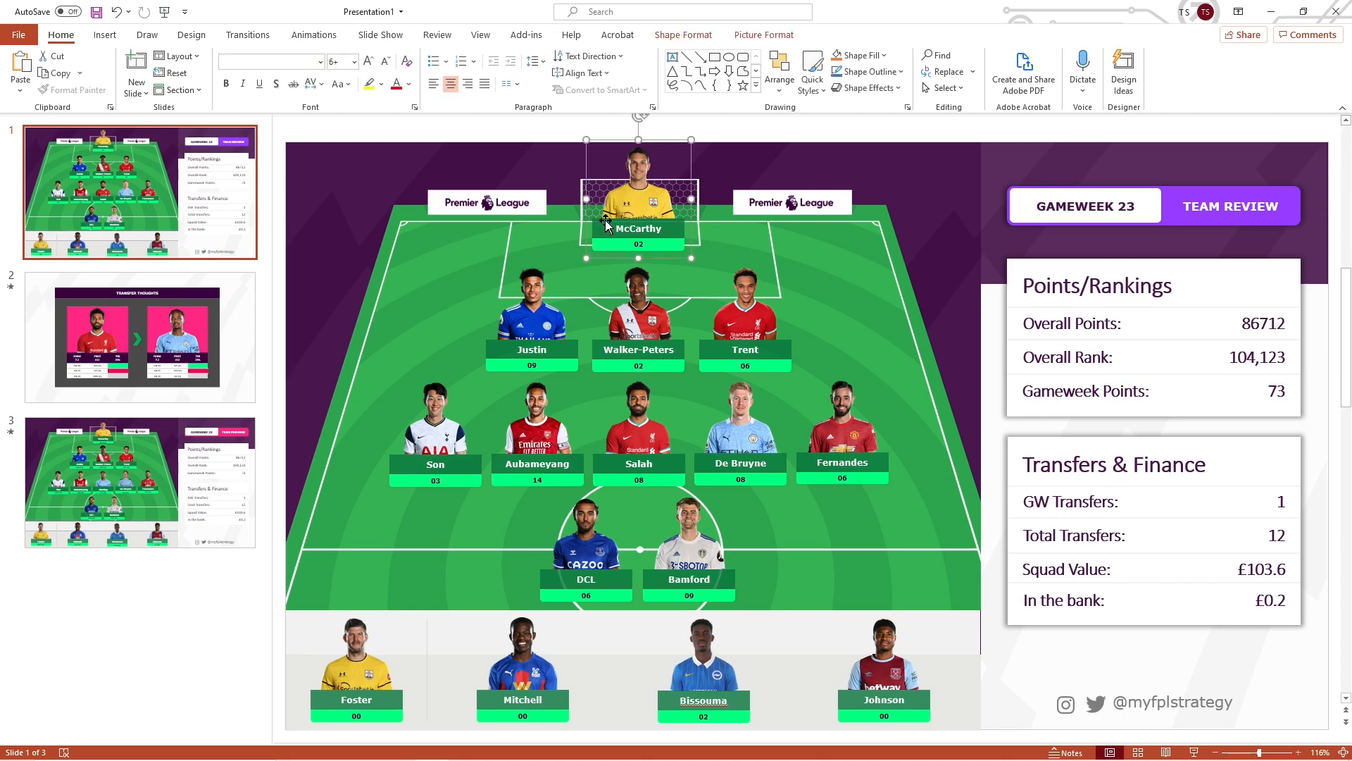
left_click(314, 36)
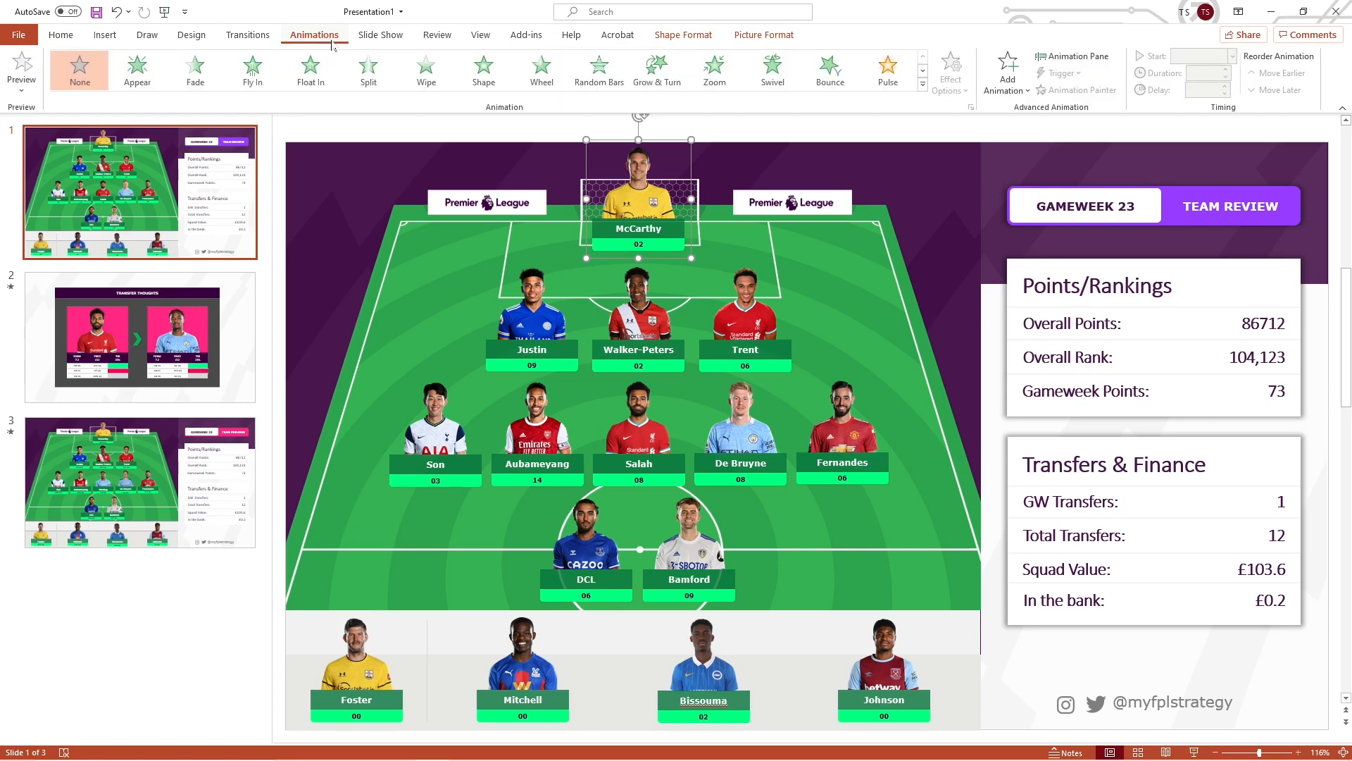
left_click(923, 84)
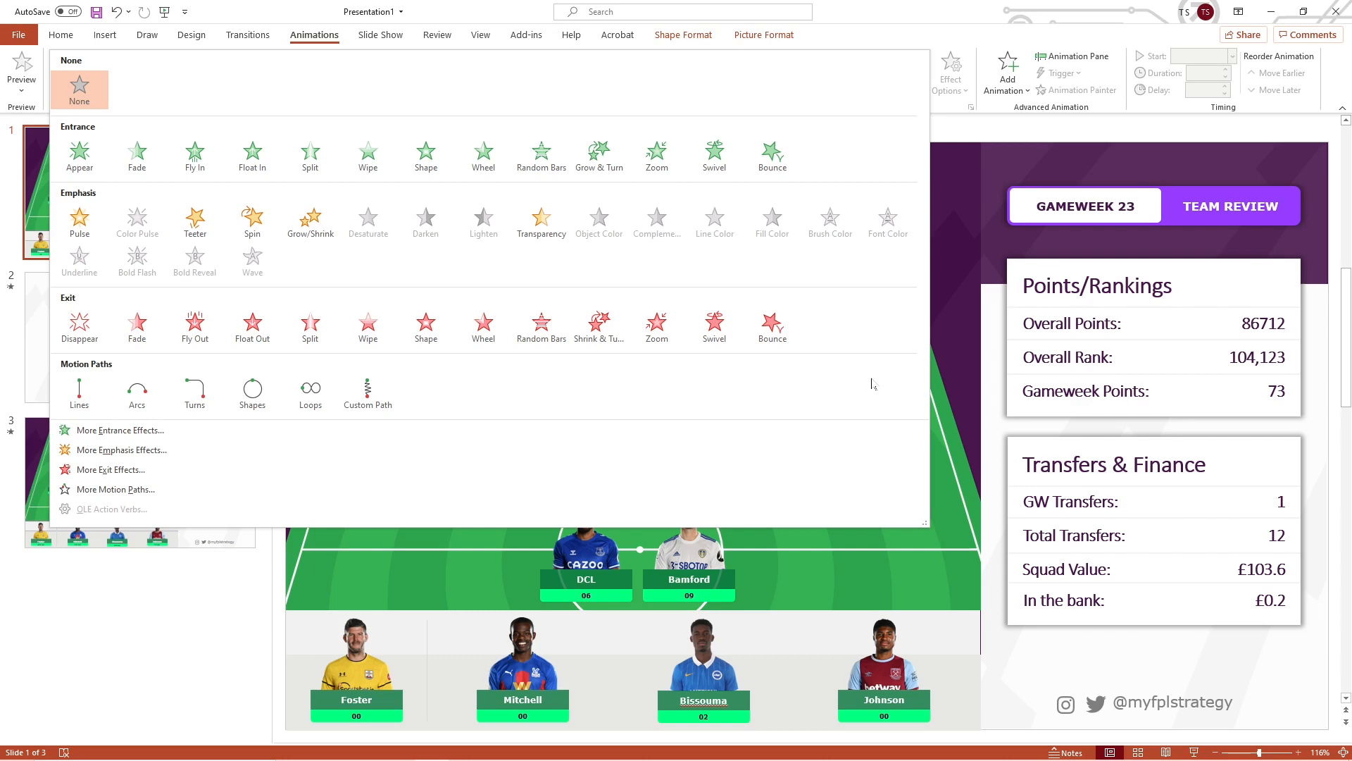
left_click(657, 153)
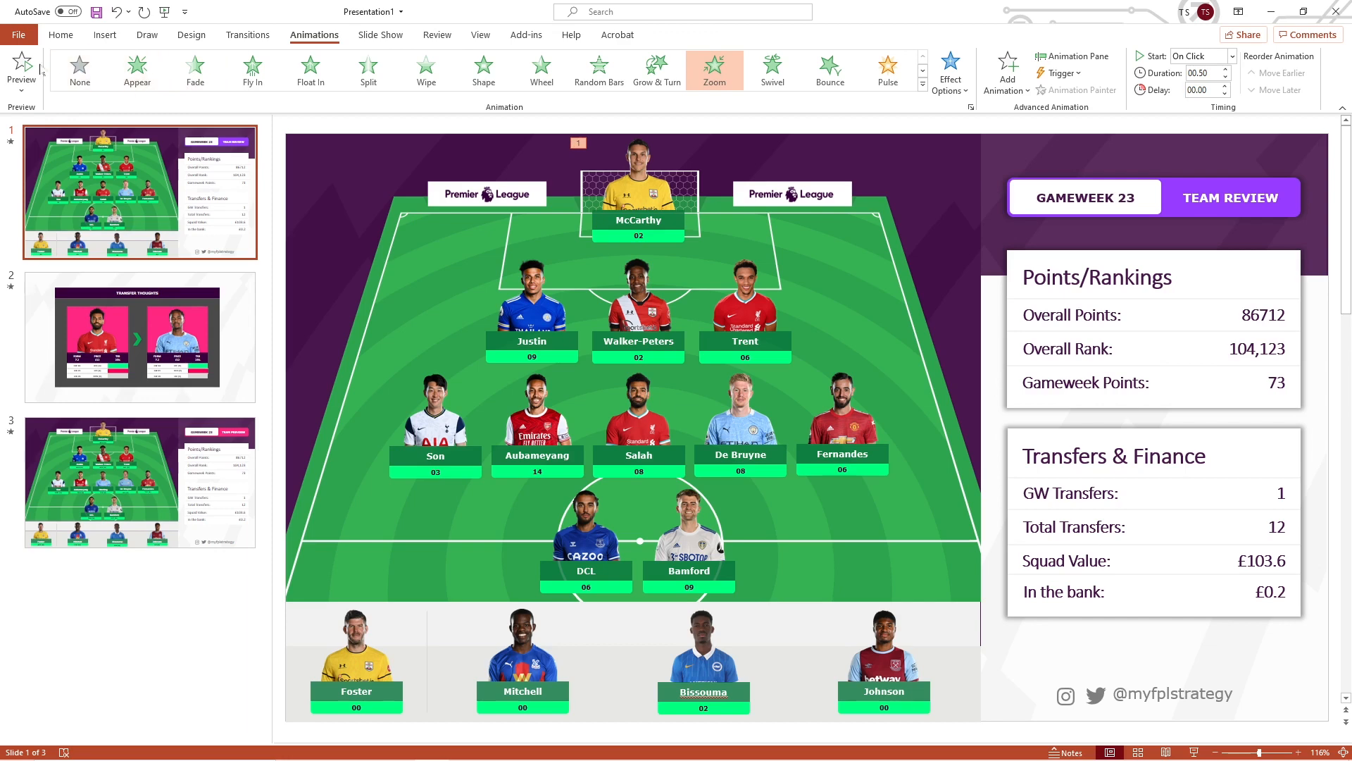
left_click(22, 65)
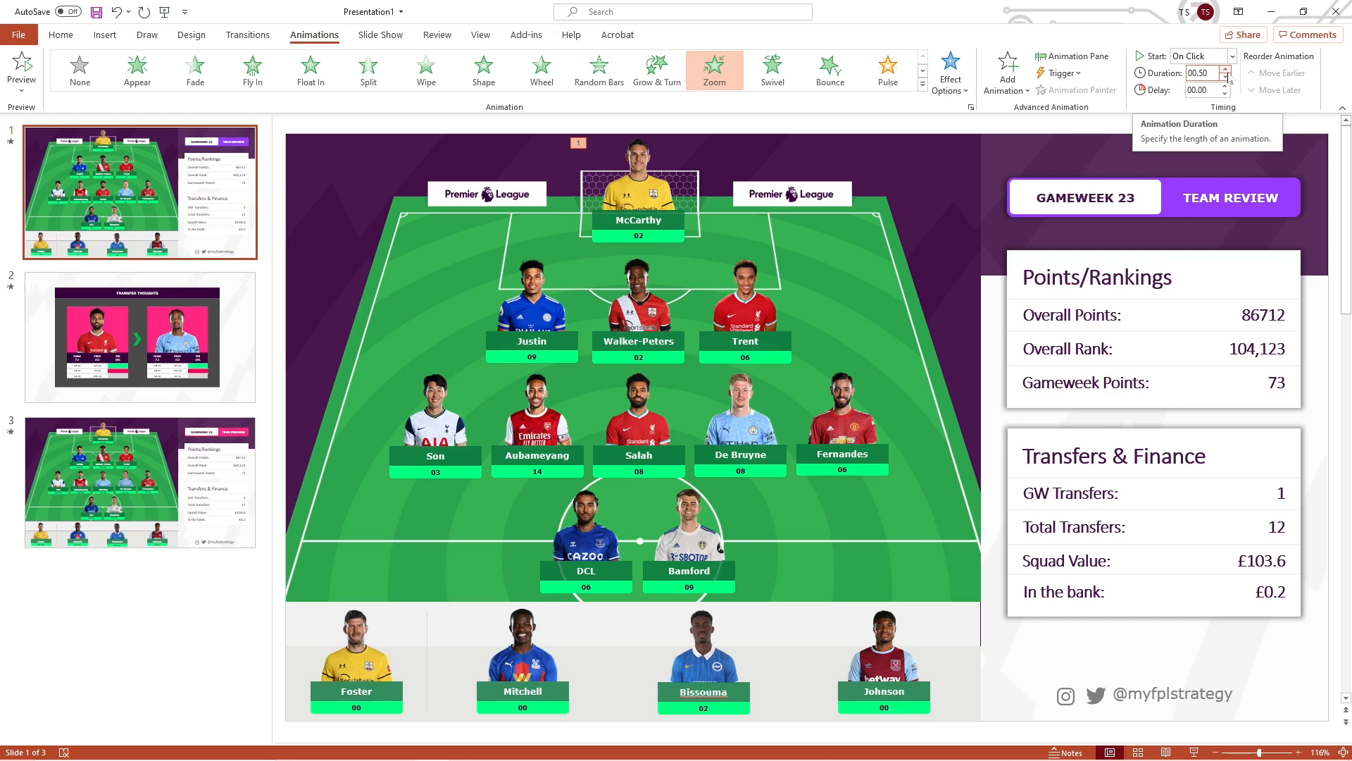
Step: Set the goalkeeper animation's duration to 1.25 seconds
left_click(1226, 70)
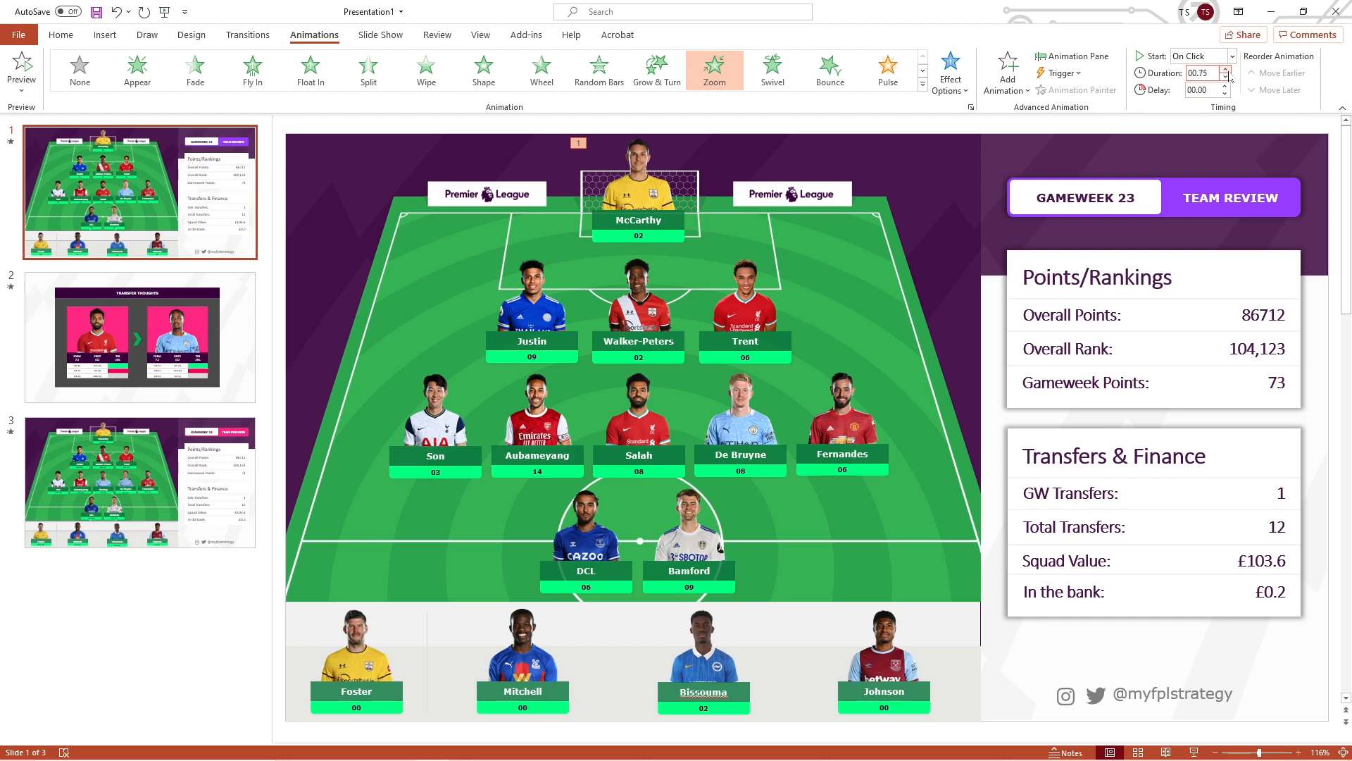
left_click(1226, 71)
left_click(1202, 73)
type("01.25")
key("Return")
Step: Show the slide's animation list and group the three defenders as one object
left_click(1074, 57)
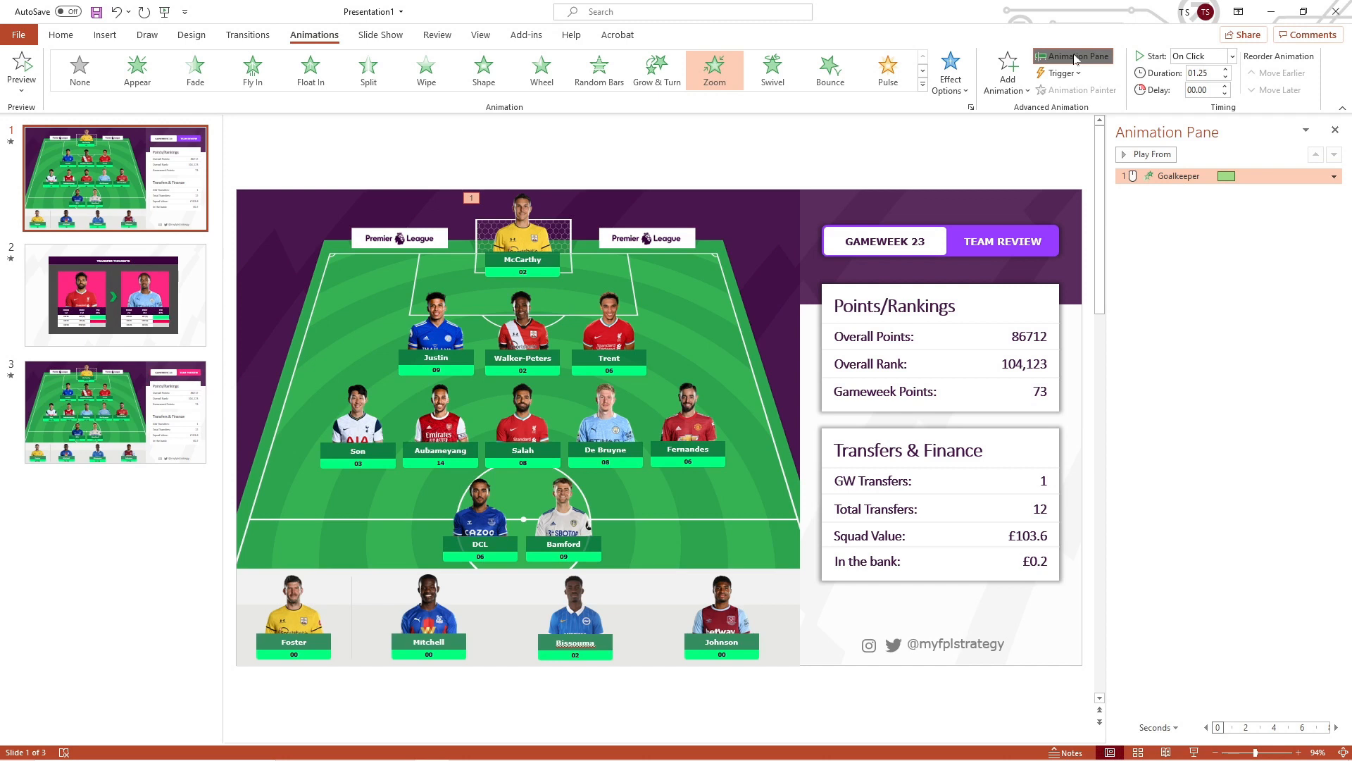
left_click(1072, 145)
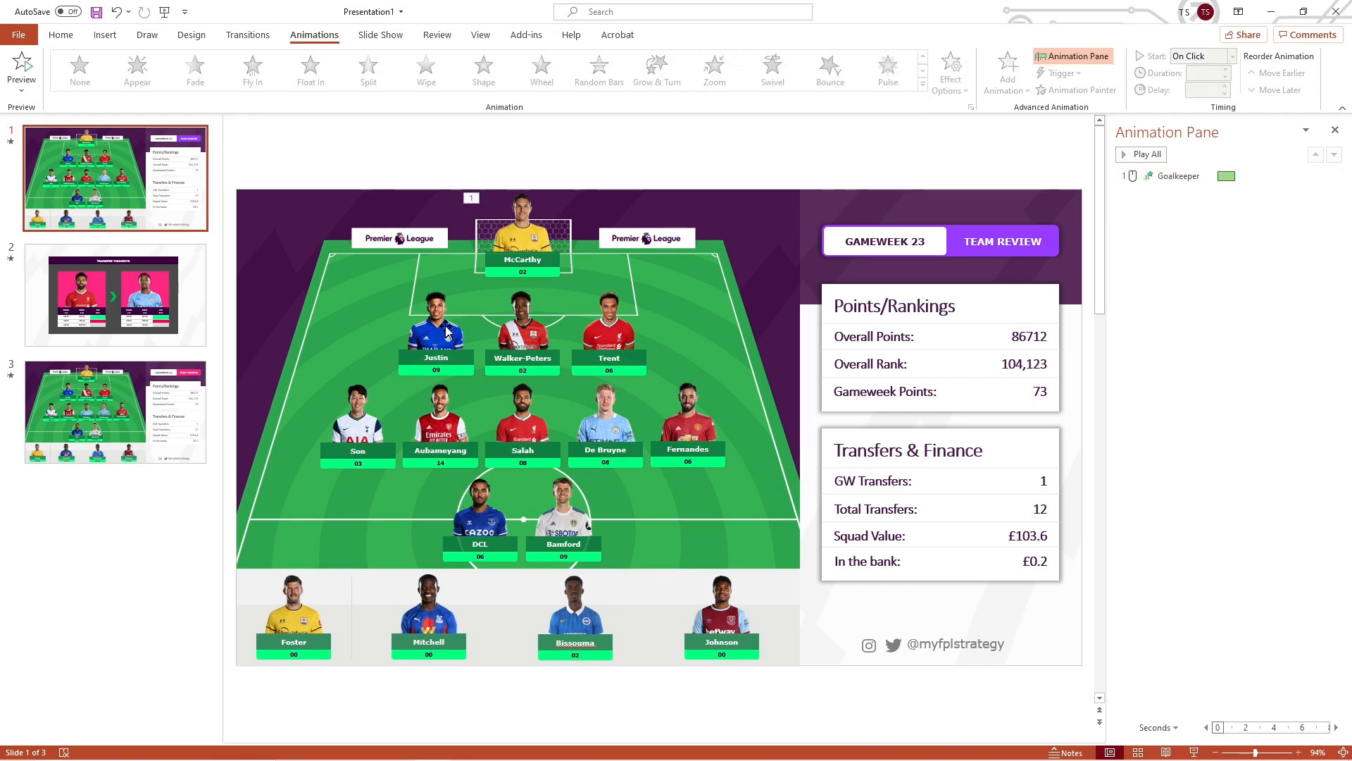
left_click(449, 327)
left_click(536, 330, "shift")
left_click(603, 337, "shift")
right_click(603, 336)
mouse_move(653, 429)
left_click(731, 433)
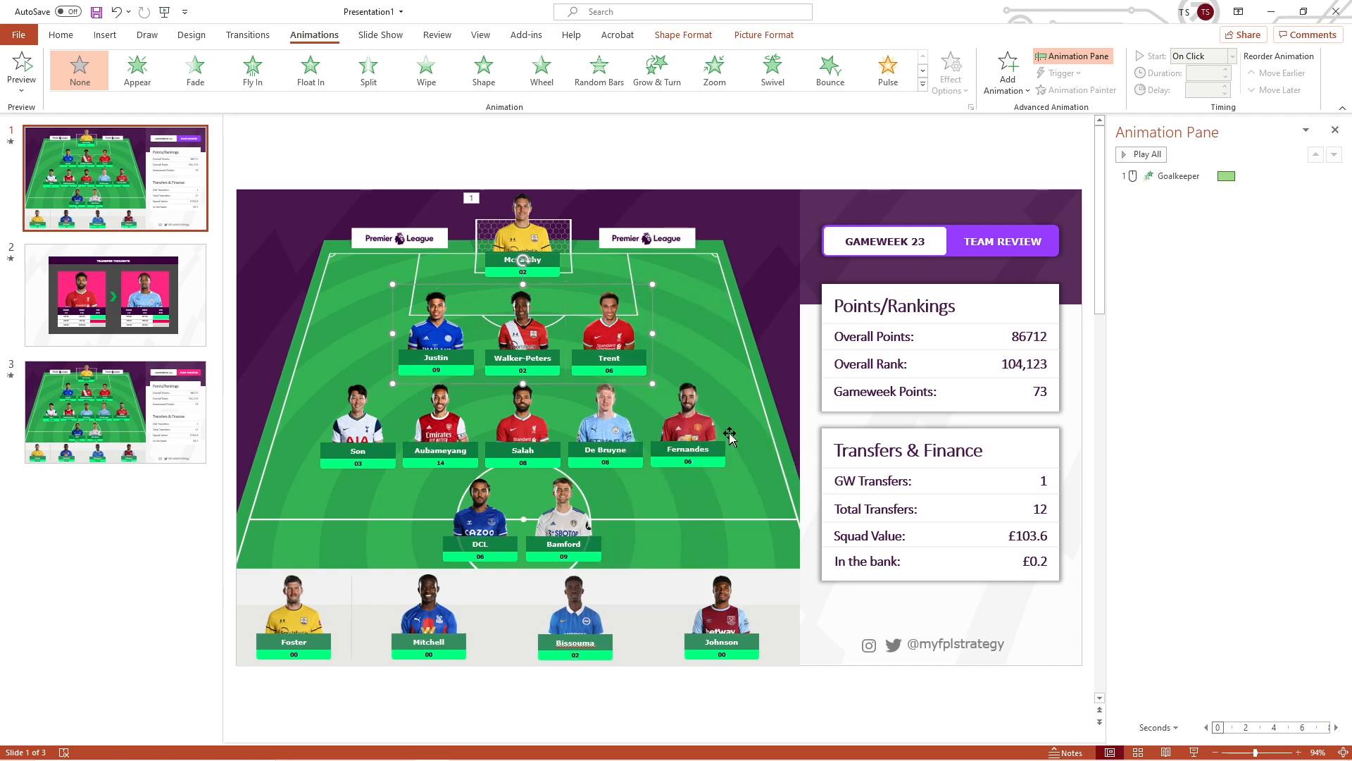
Step: Apply the Zoom entrance to the defence group, start it after the previous animation and preview the slide
left_click(922, 84)
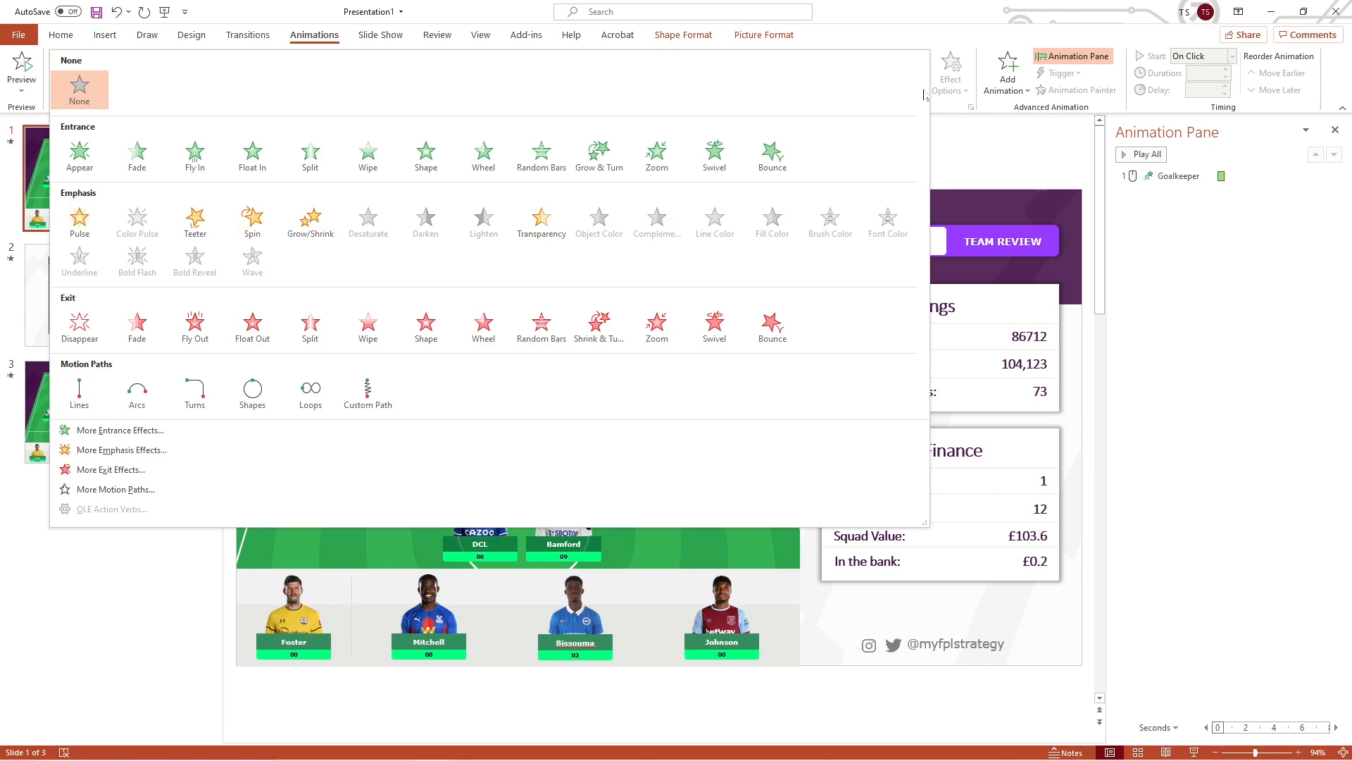
left_click(649, 161)
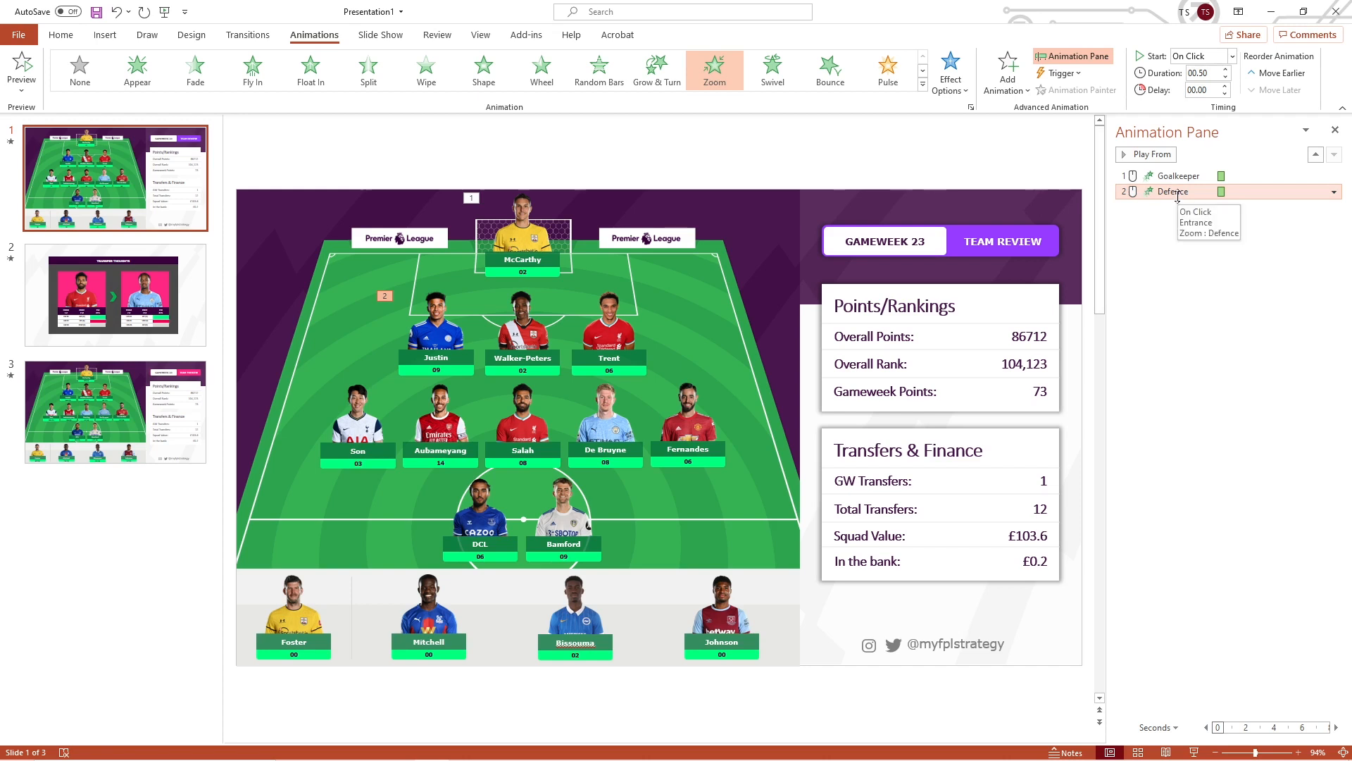
right_click(1178, 196)
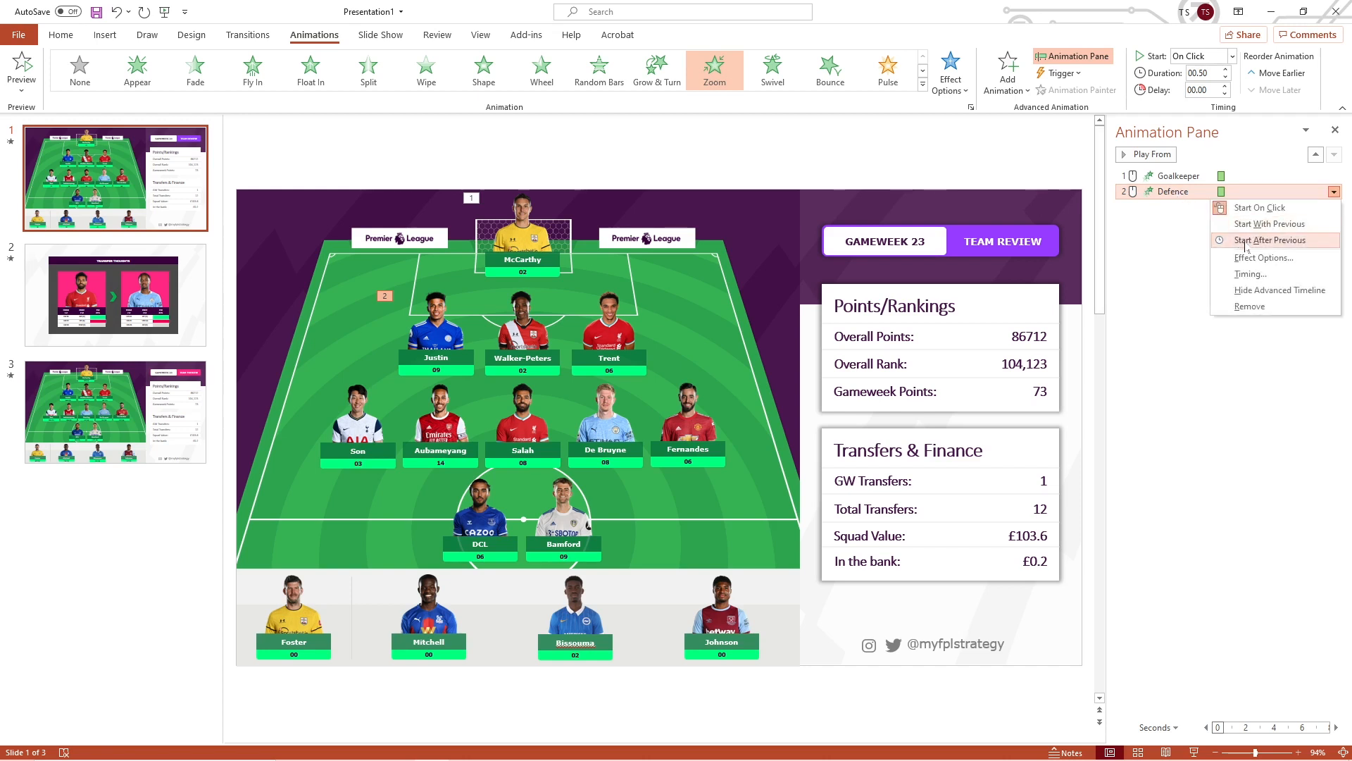
left_click(1245, 241)
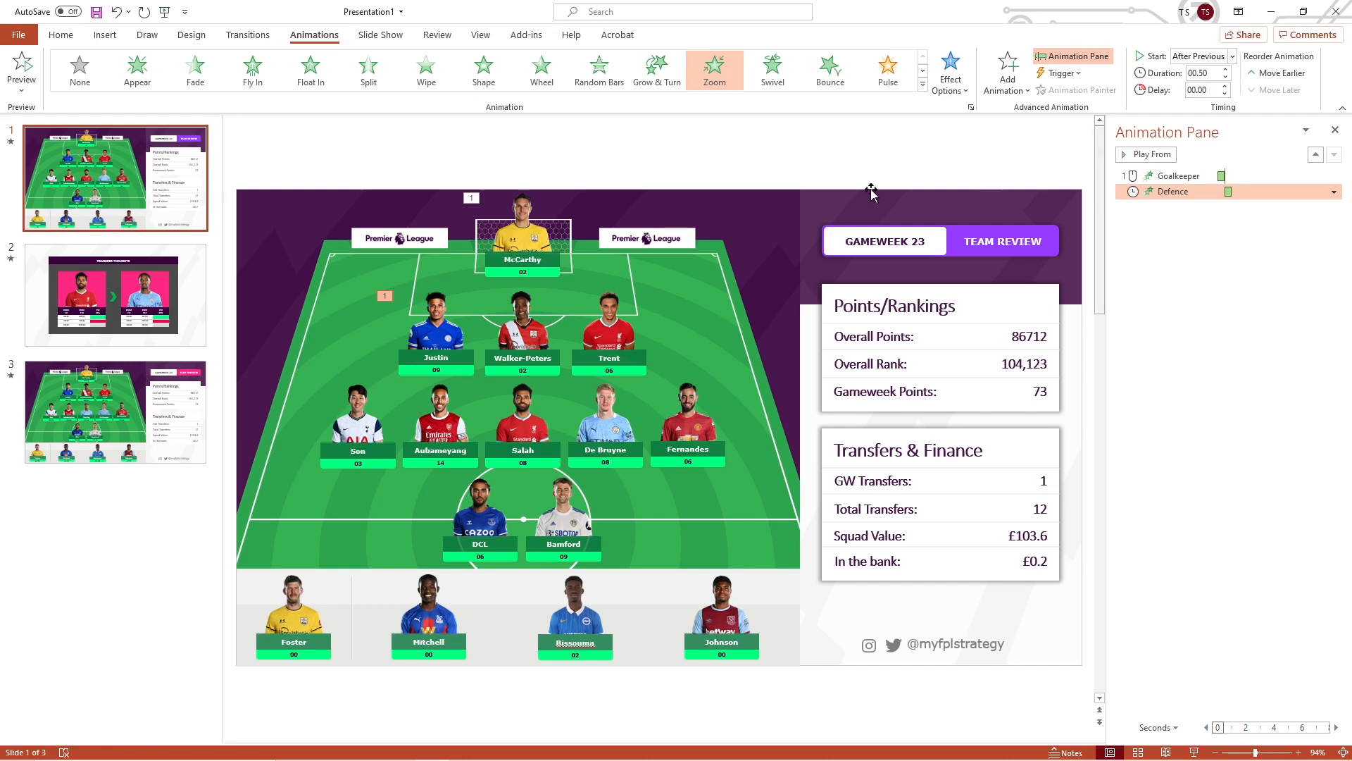
left_click(22, 64)
Step: Start the Defence animation with the previous one, delay it by 1 second and preview the timing
right_click(1171, 194)
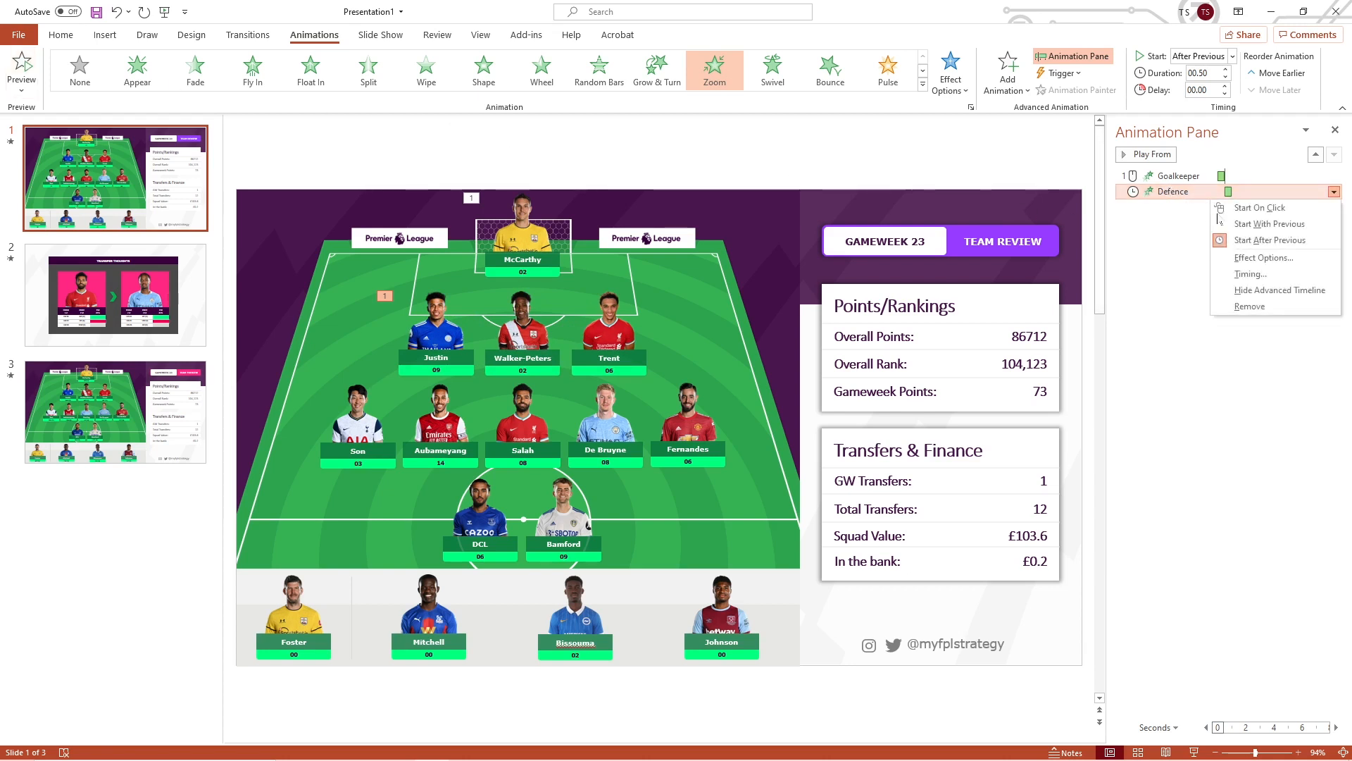
left_click(1258, 231)
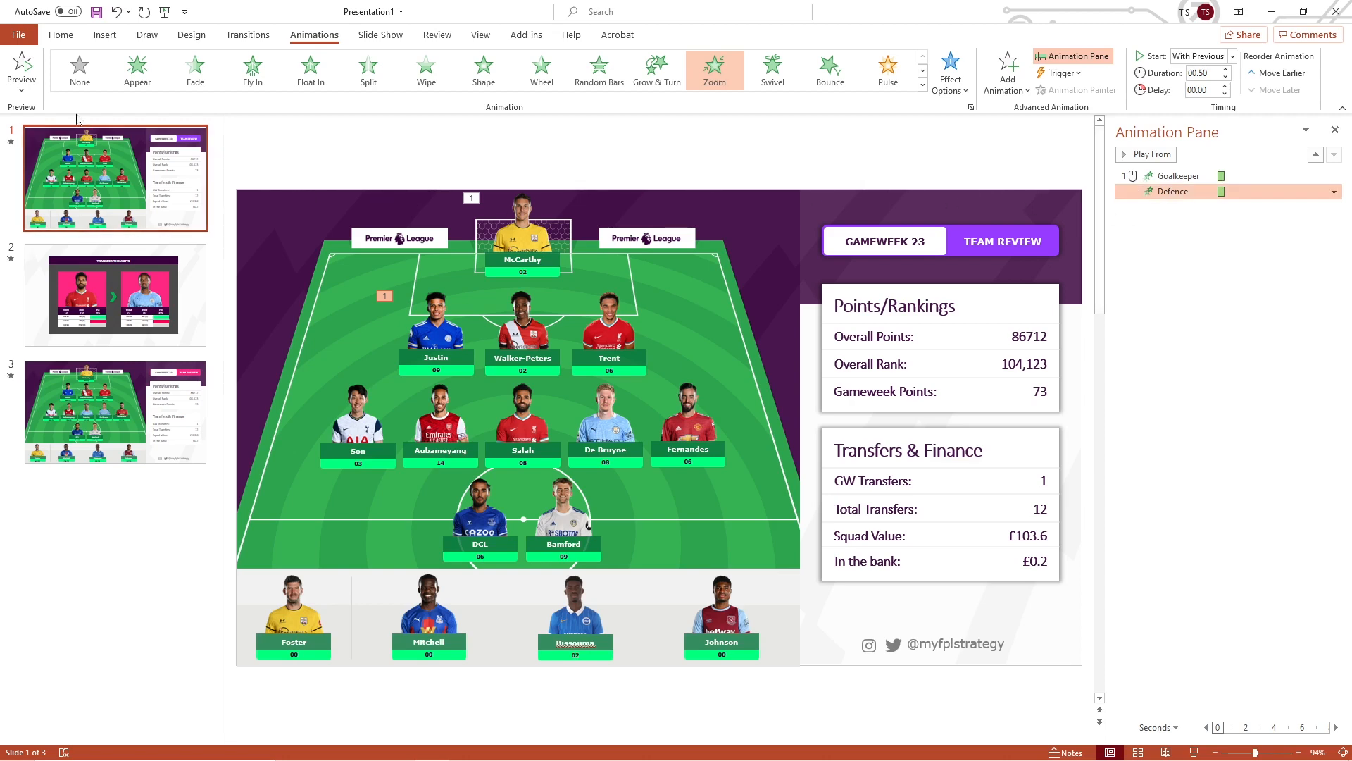
left_click(23, 65)
double_click(1203, 90)
type("1")
key("Return")
left_click(22, 65)
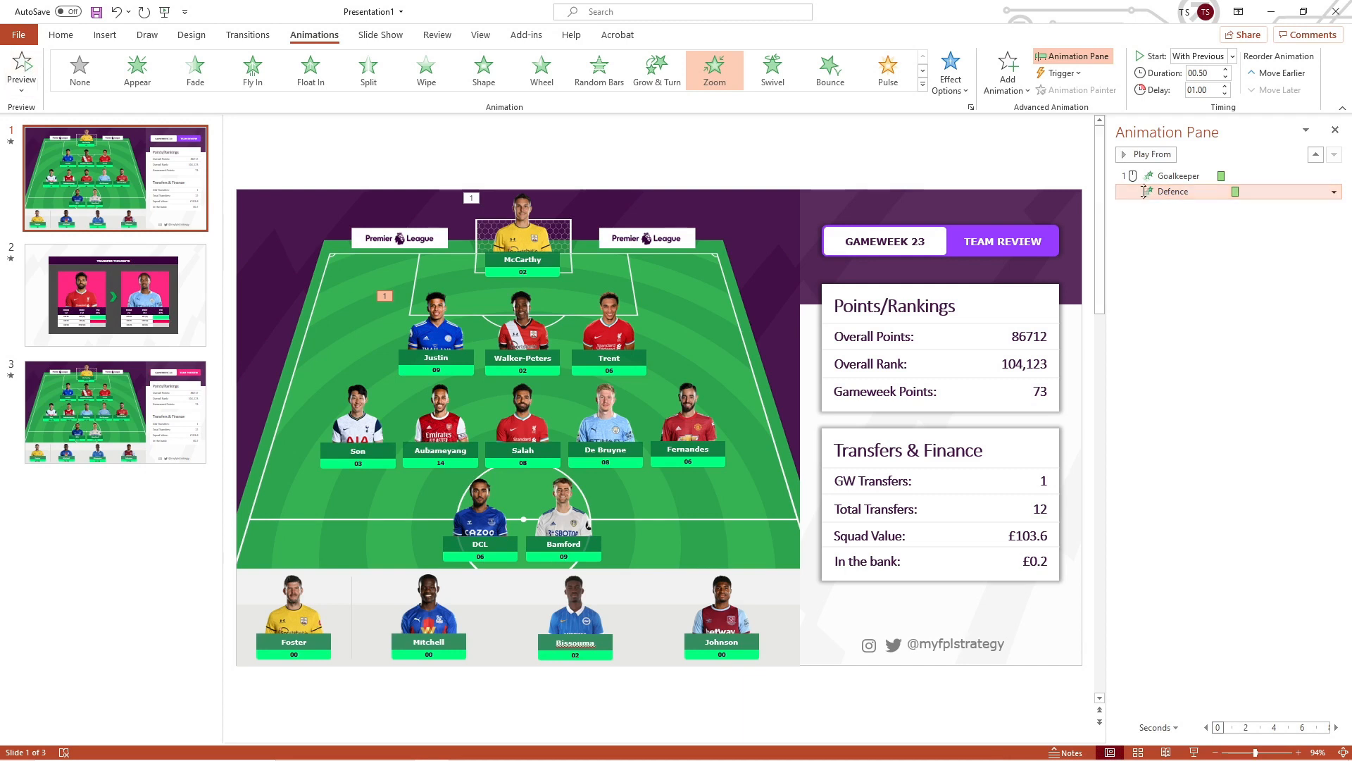
Step: Move the Goalkeeper animation below Defence, start it after the previous animation and preview the sequence
left_click_drag(1178, 176, 1198, 214)
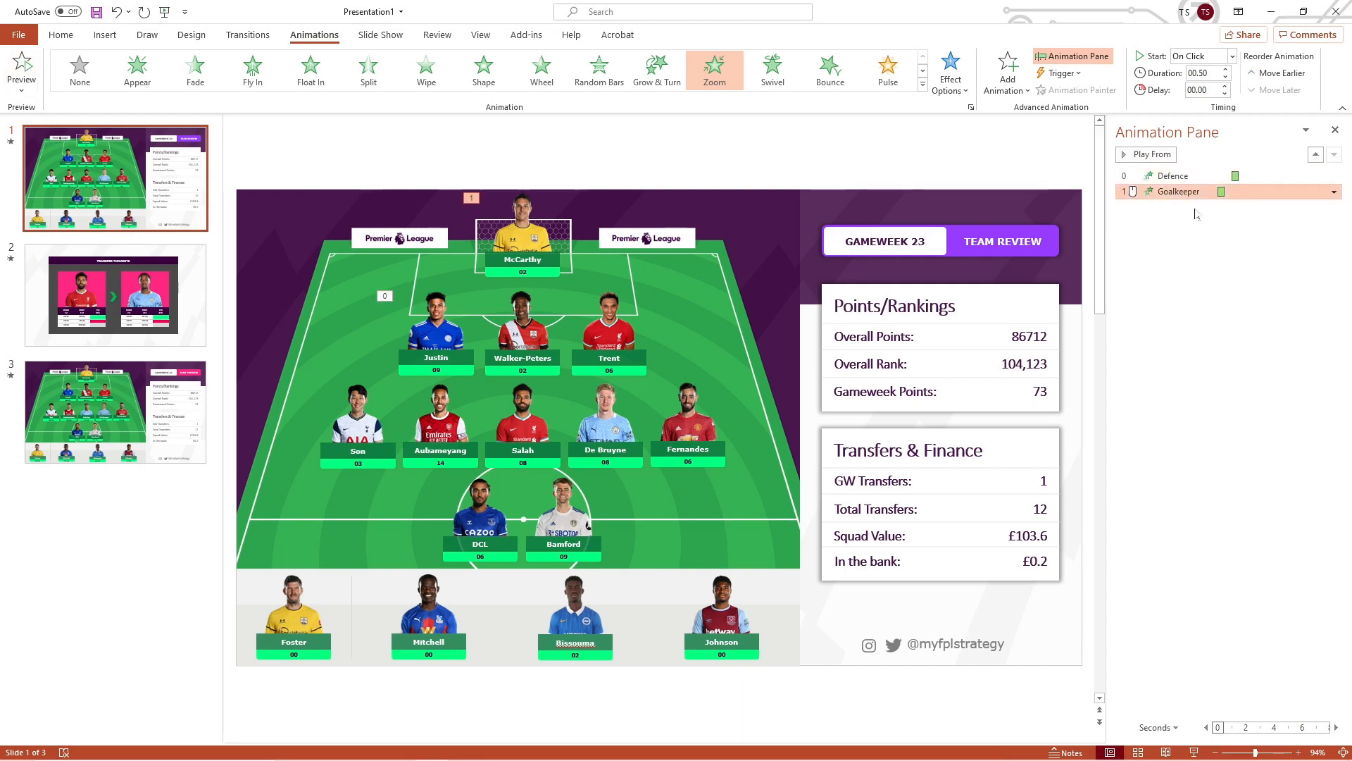
right_click(1189, 194)
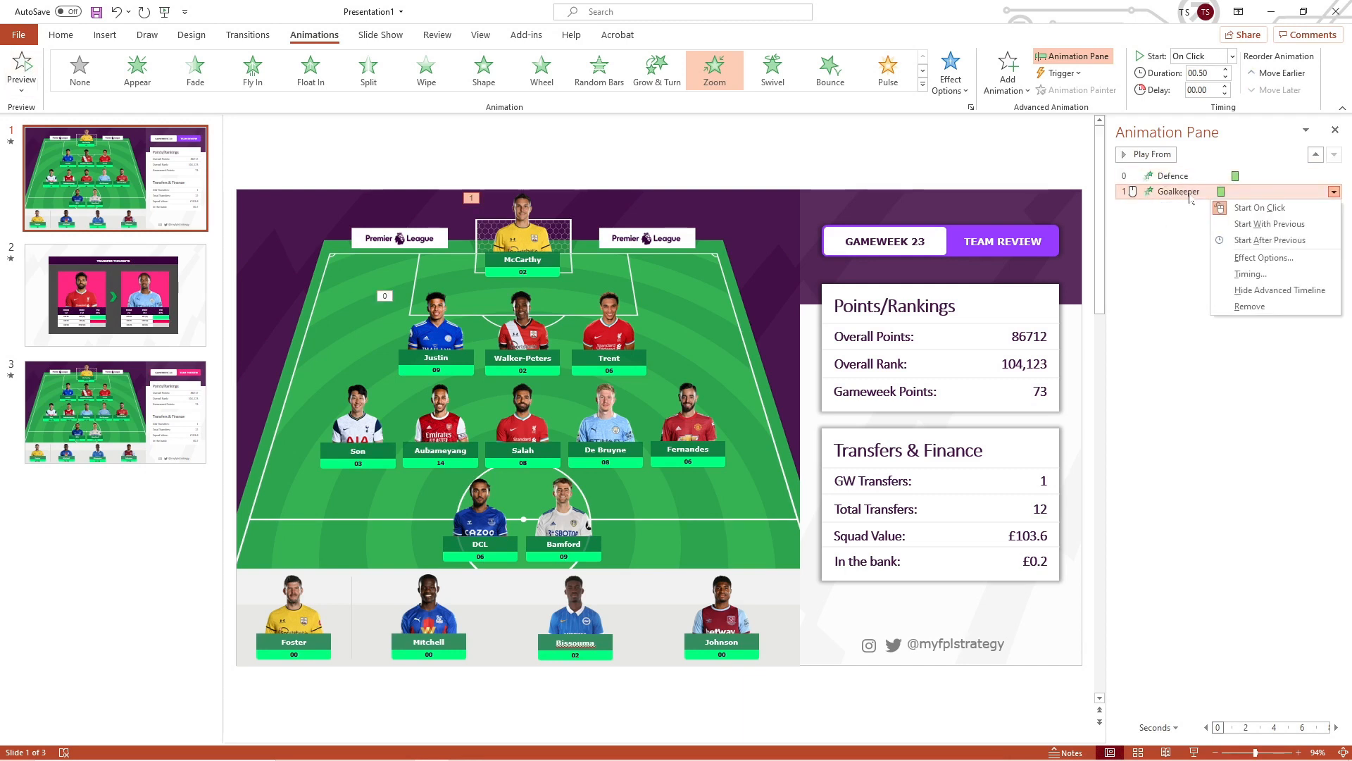
left_click(1269, 240)
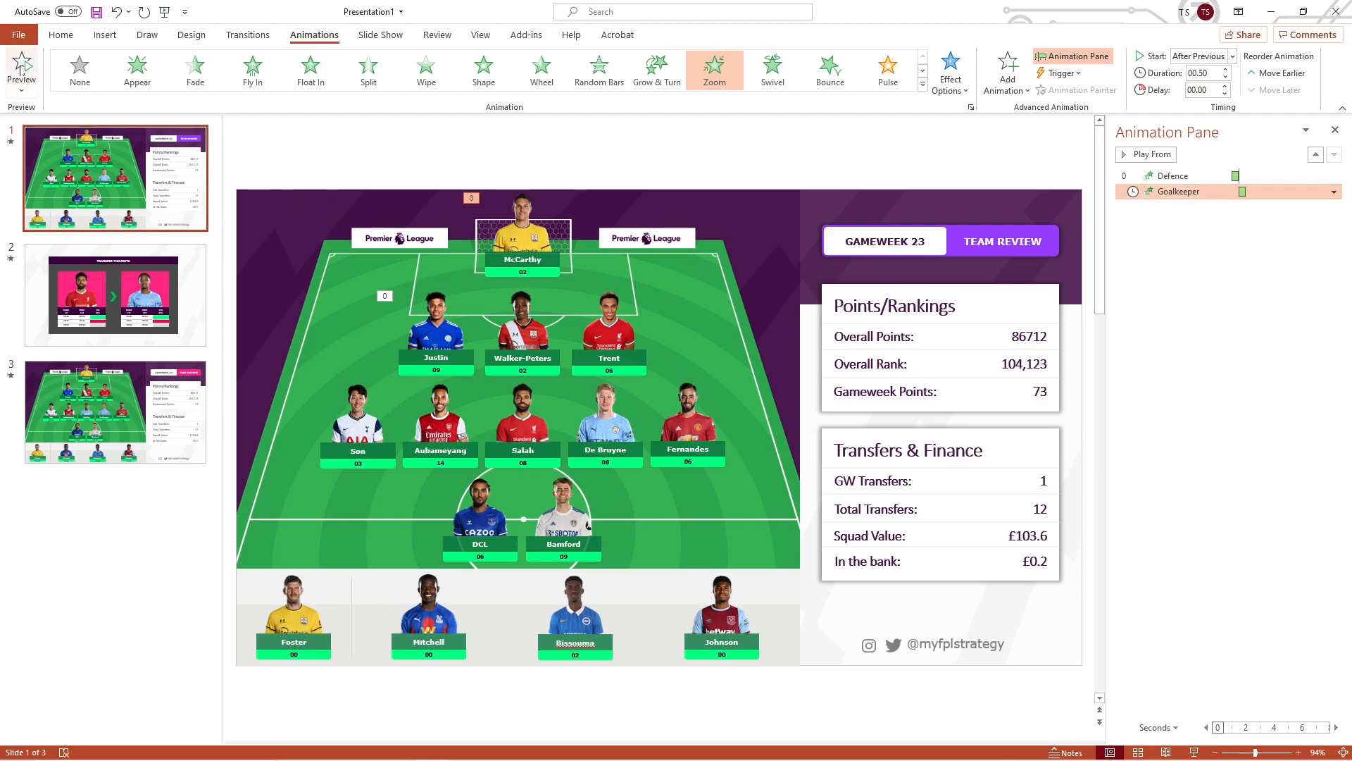
left_click(21, 70)
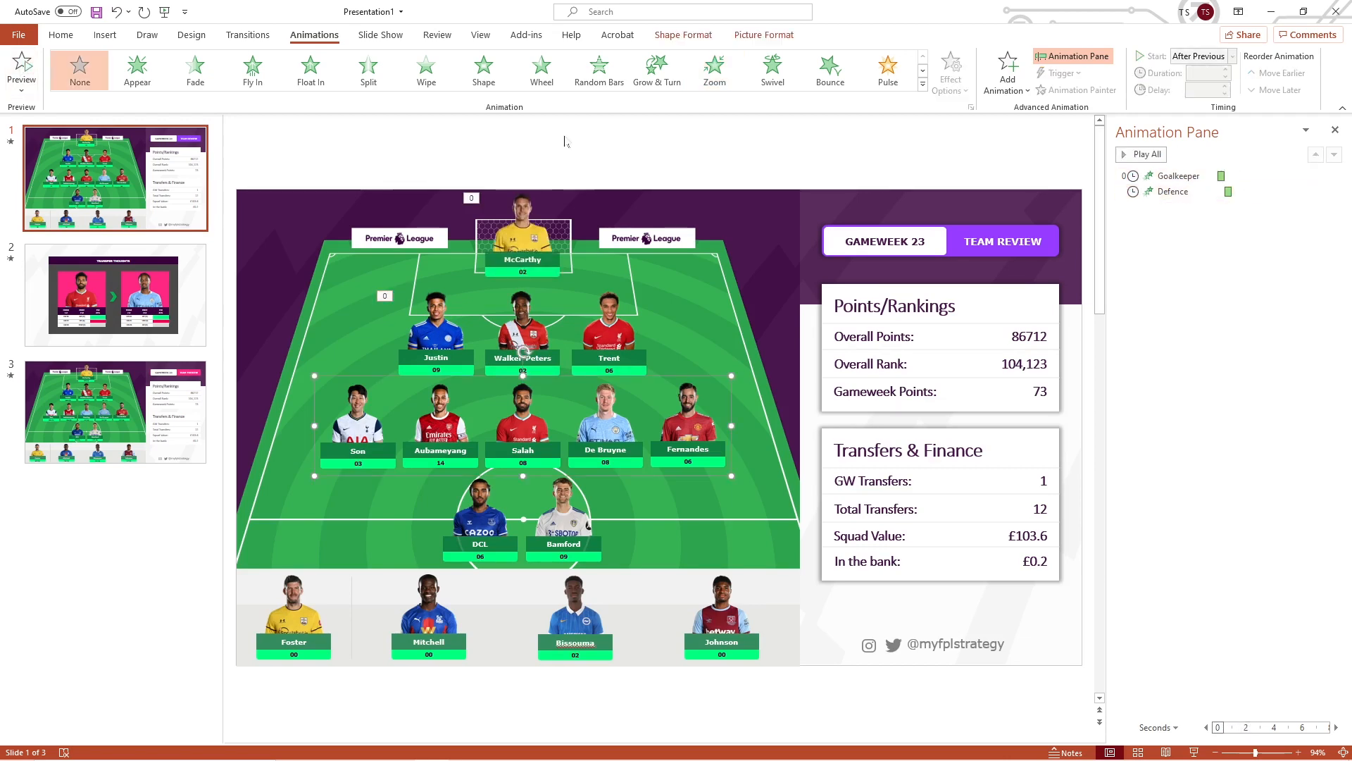
Step: Apply the Pulse emphasis animation to the midfield group
left_click(888, 69)
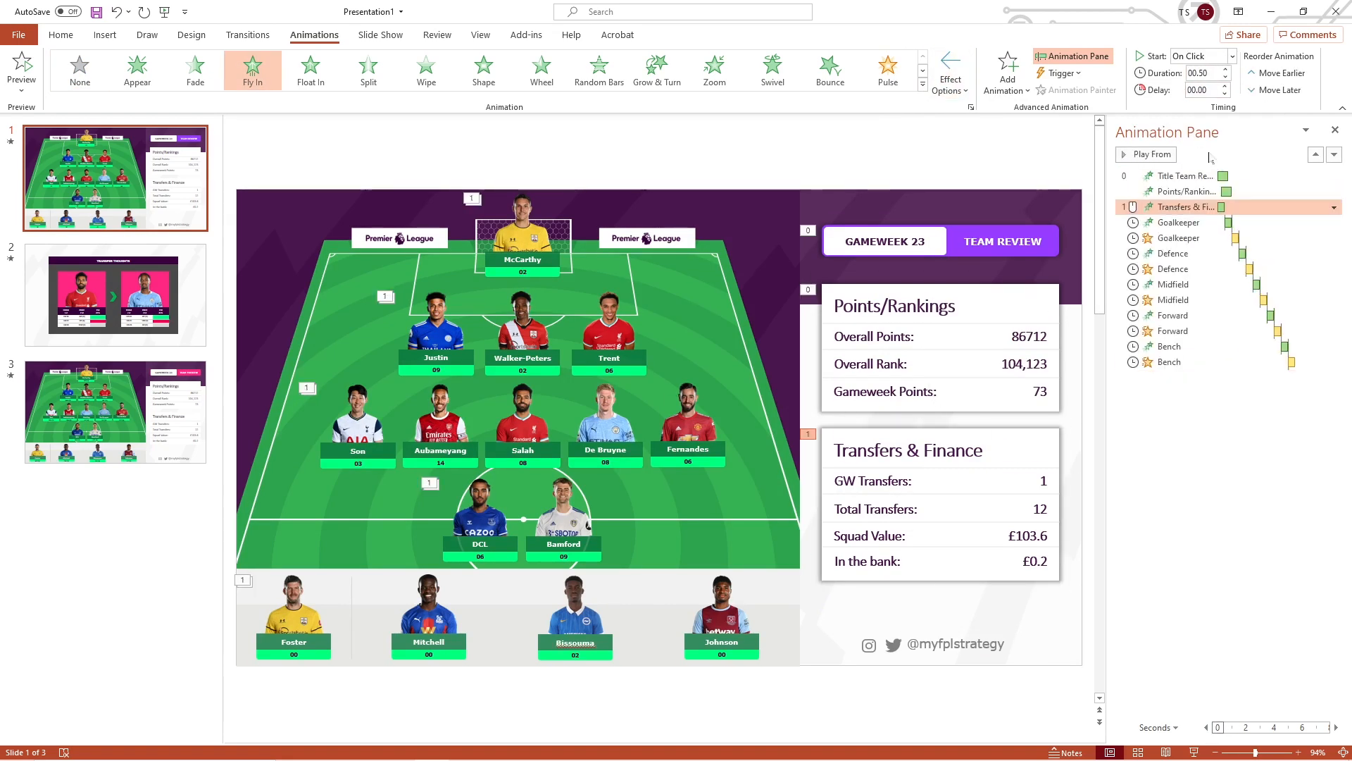
type("0")
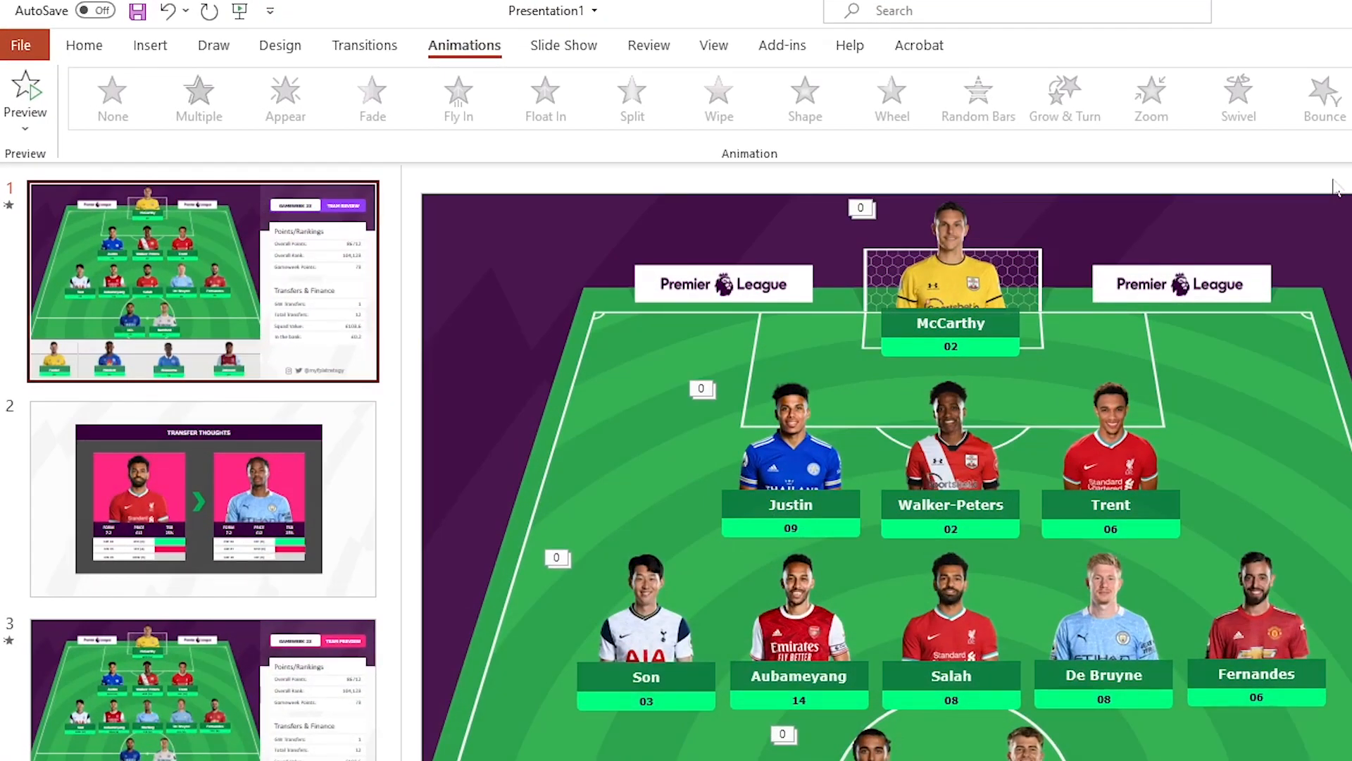
Step: Make slide 1 advance automatically after 8 seconds and slide 2 after 2 seconds, with advance on mouse click turned off
left_click(355, 49)
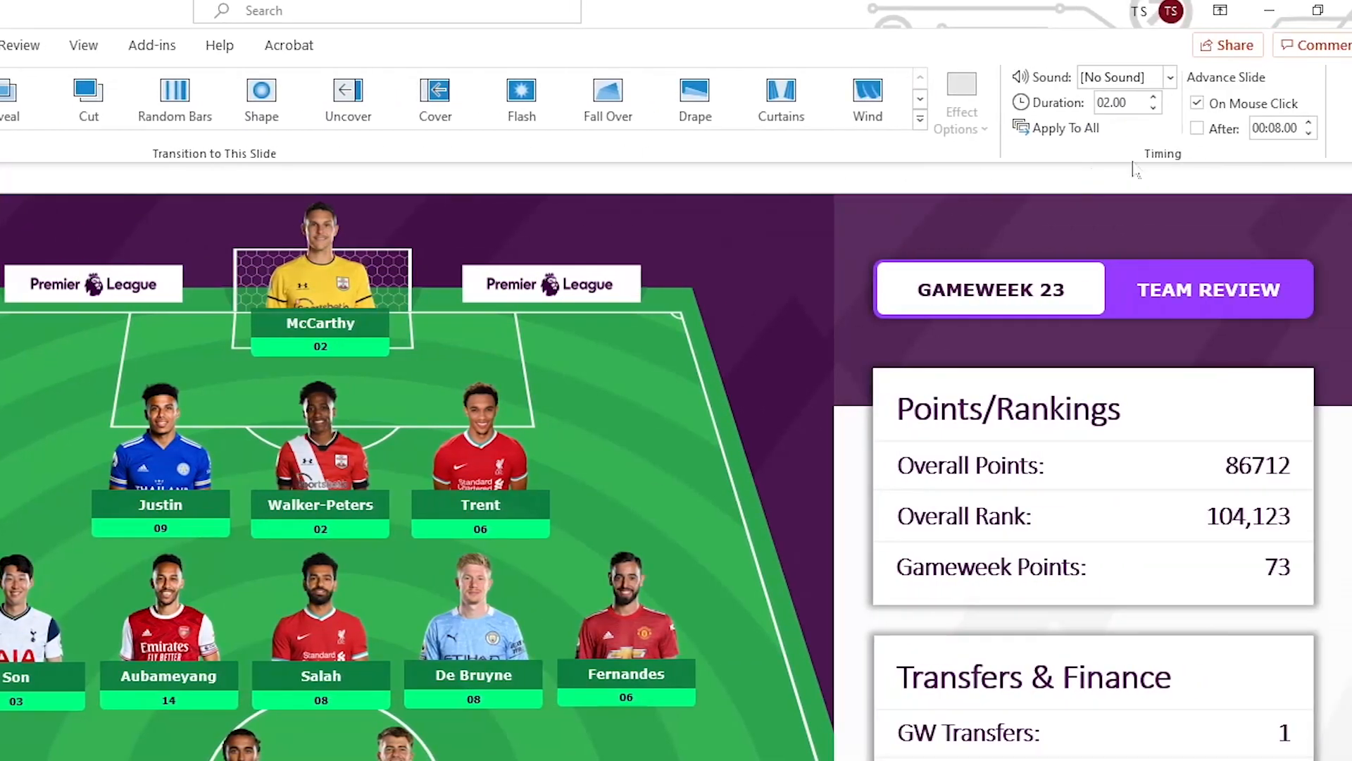
left_click(1197, 103)
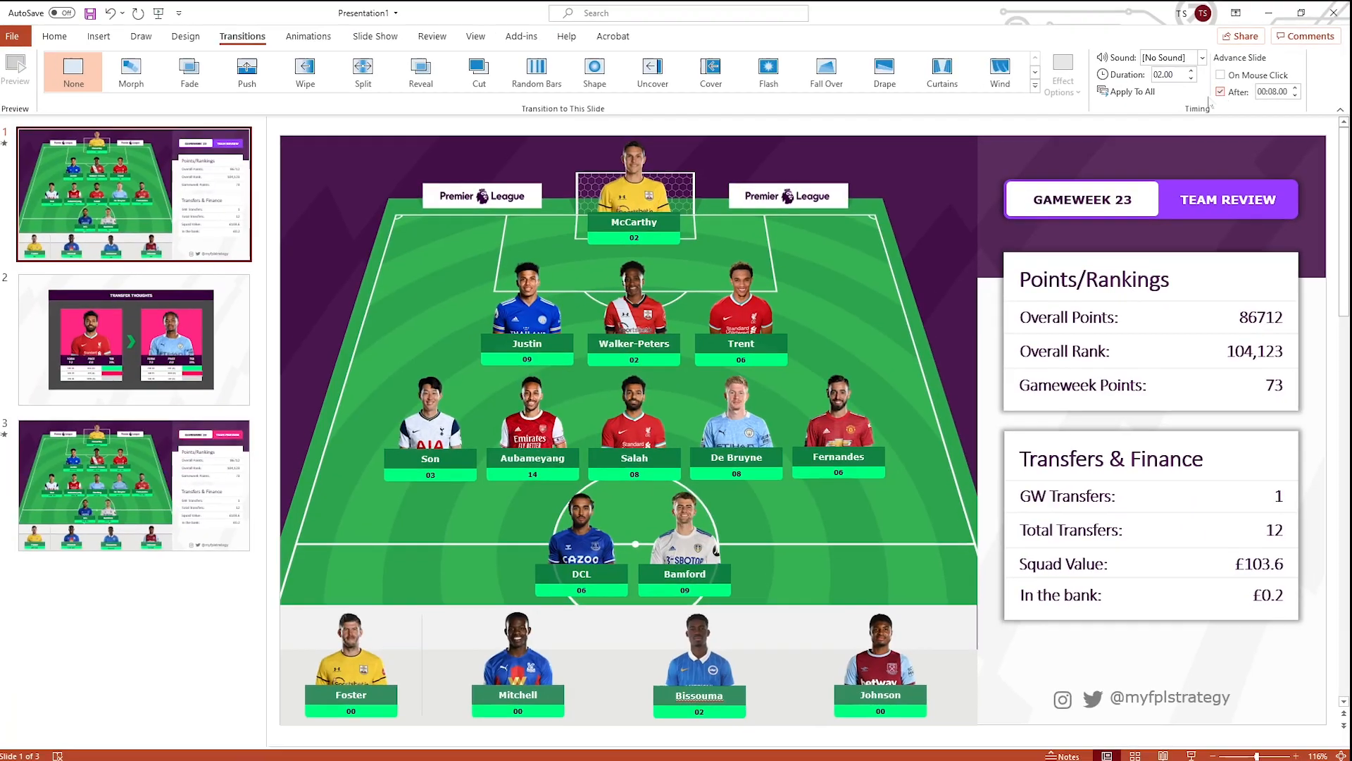
left_click(185, 350)
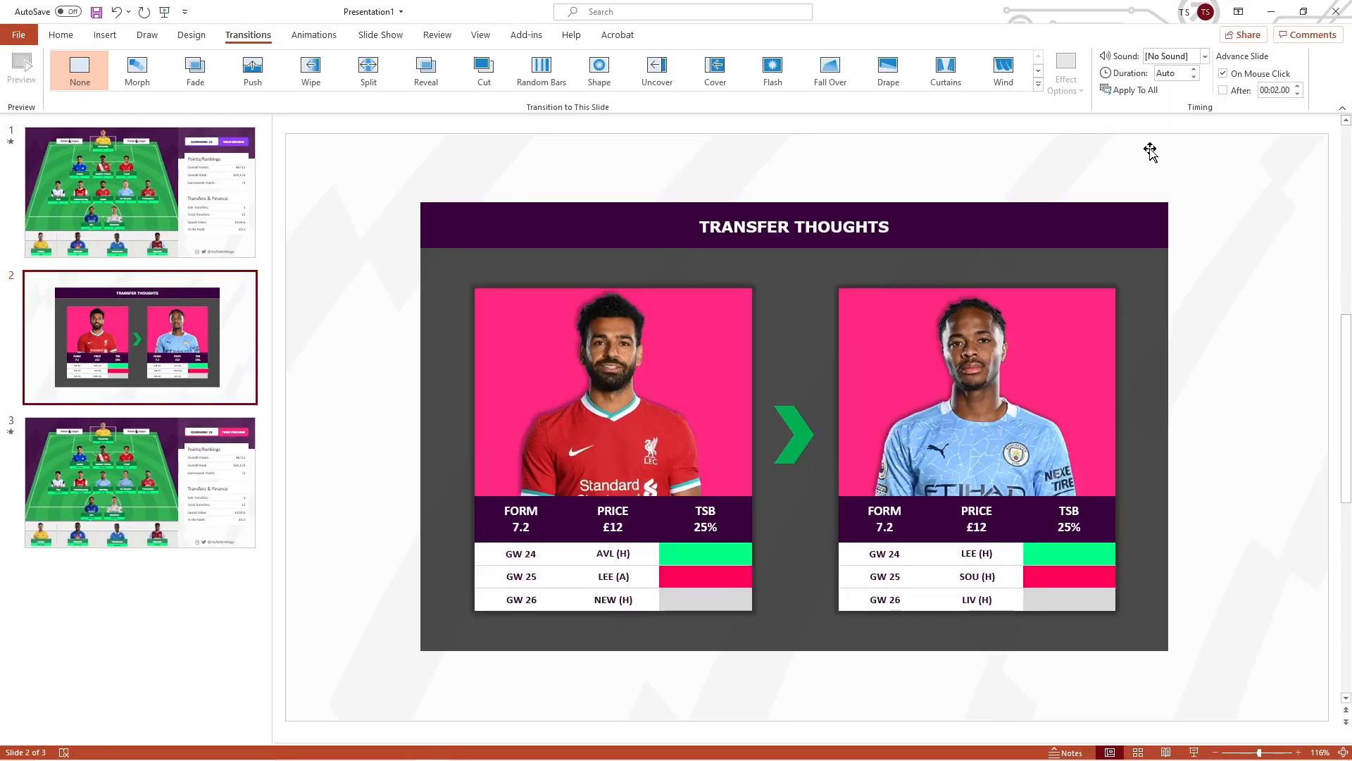
left_click(1223, 73)
left_click(1224, 90)
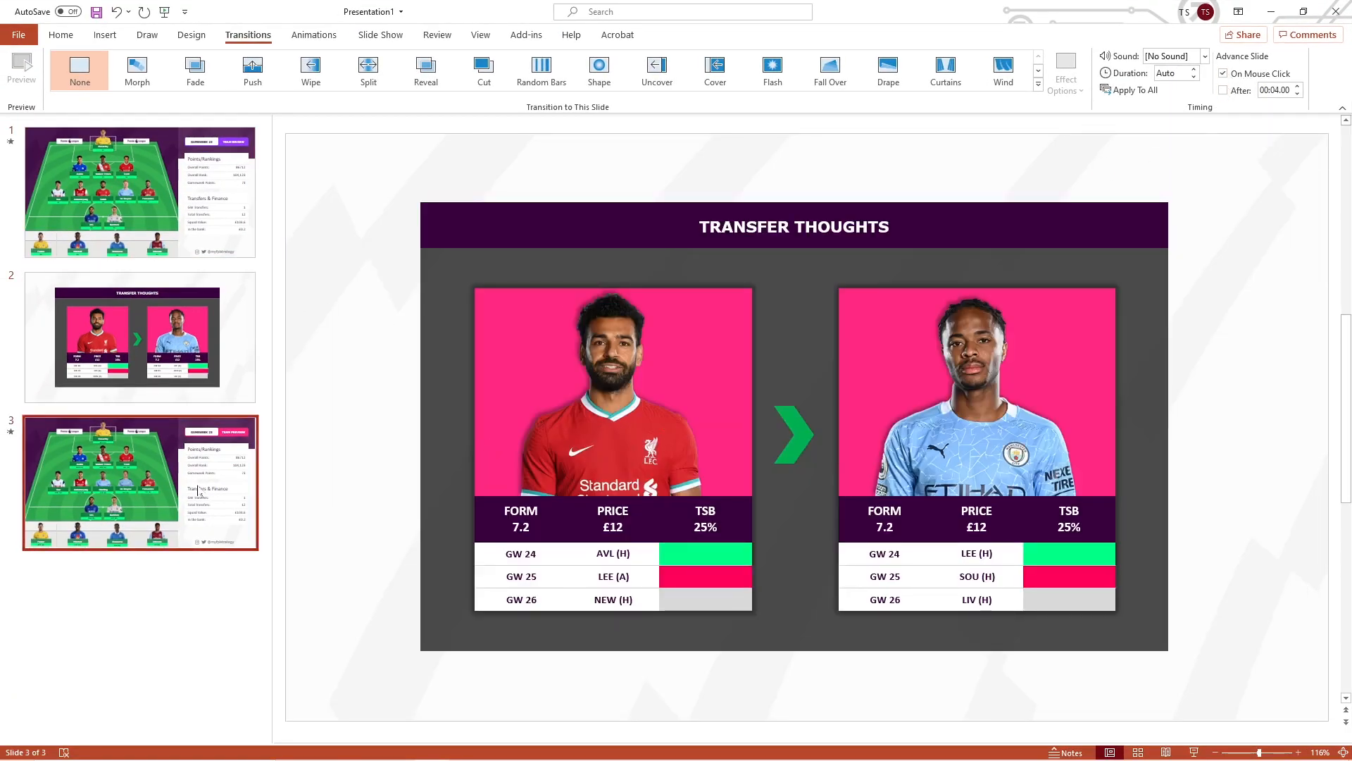
Step: Make slide 3 advance automatically after 4 seconds instead of on mouse click, and apply the Comb transition to it
left_click(200, 492)
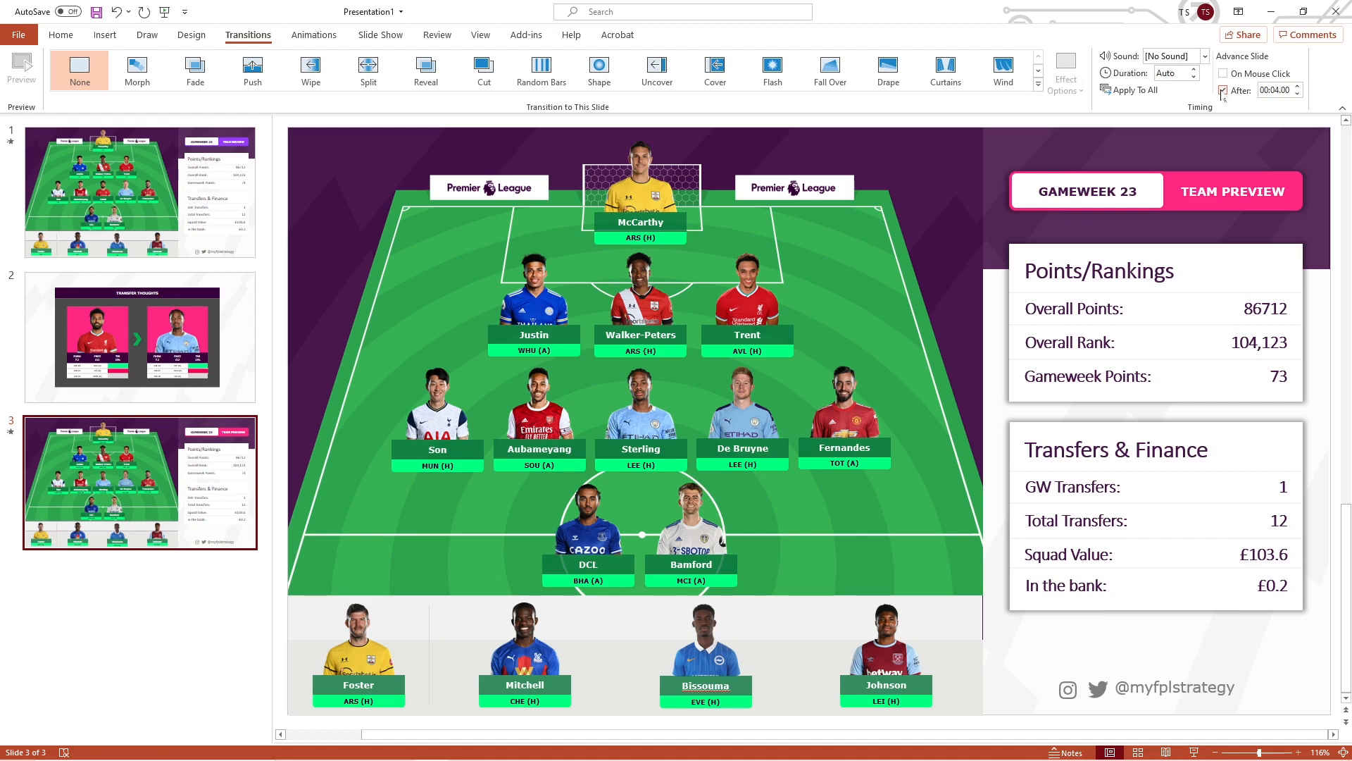
left_click(1039, 85)
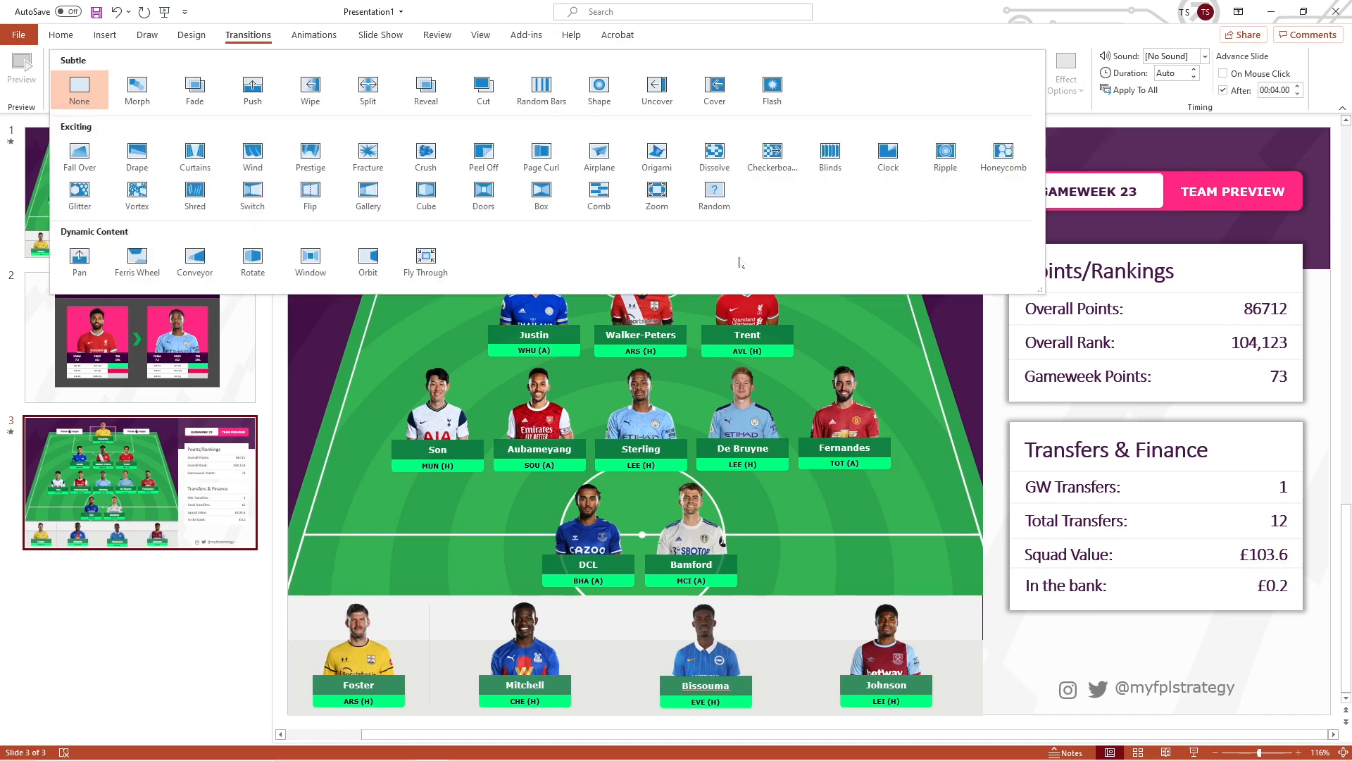
left_click(599, 193)
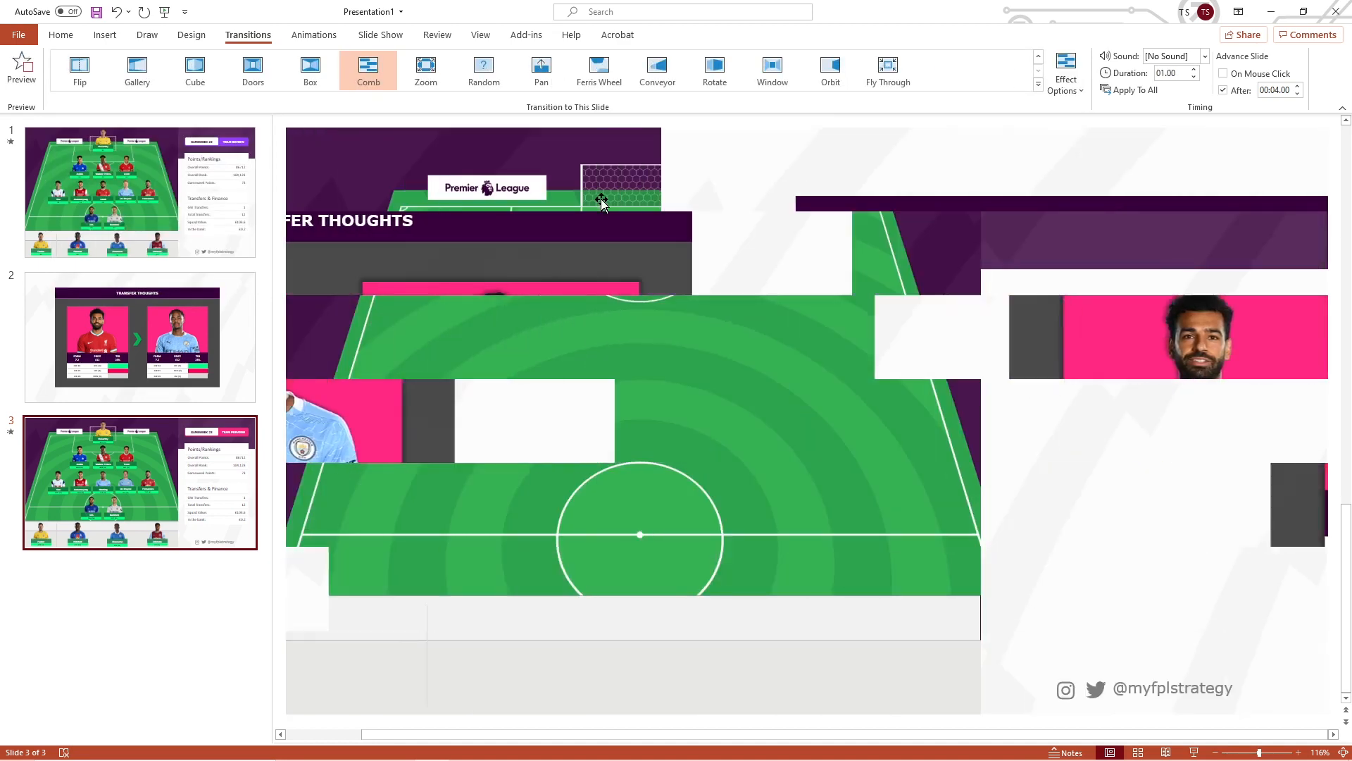
Step: Apply the Comb transition to slide 2 and play the slide show from the beginning to check it
left_click(153, 350)
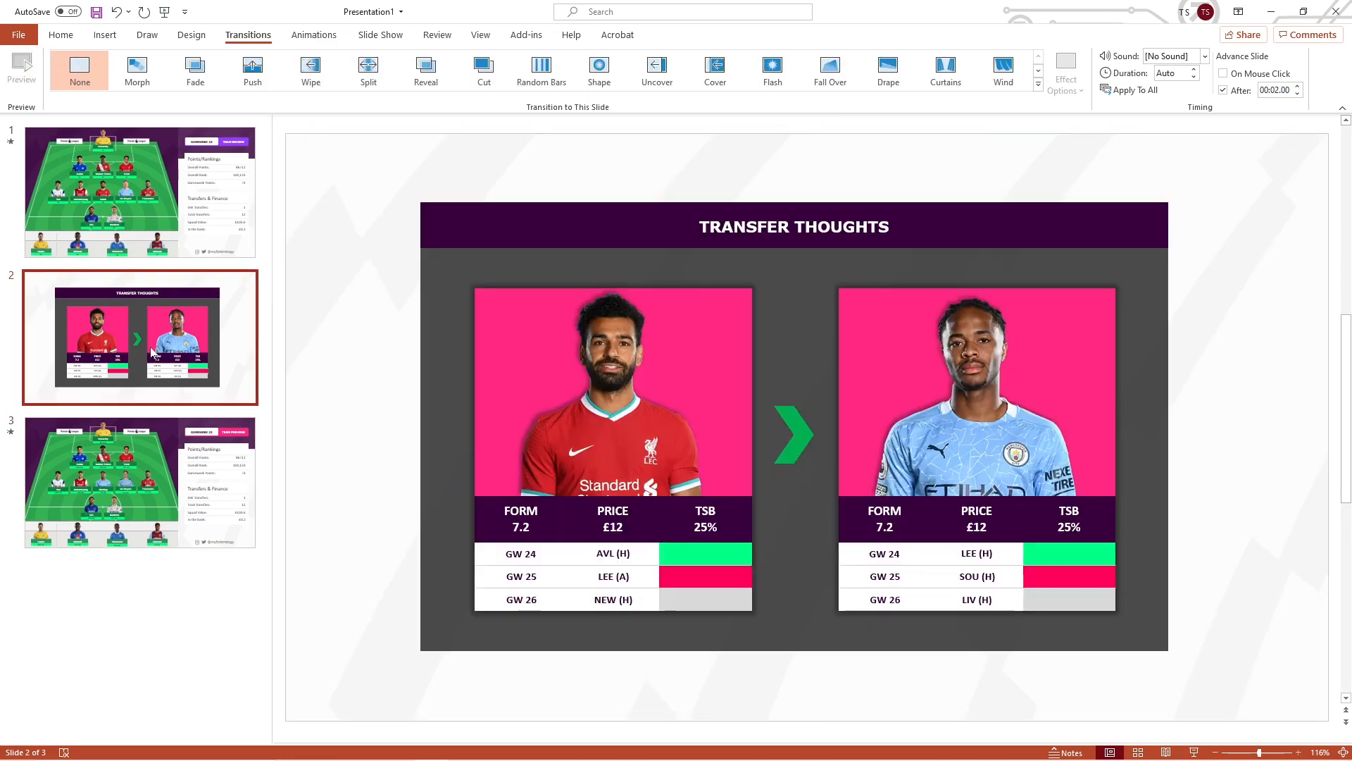
left_click(1039, 87)
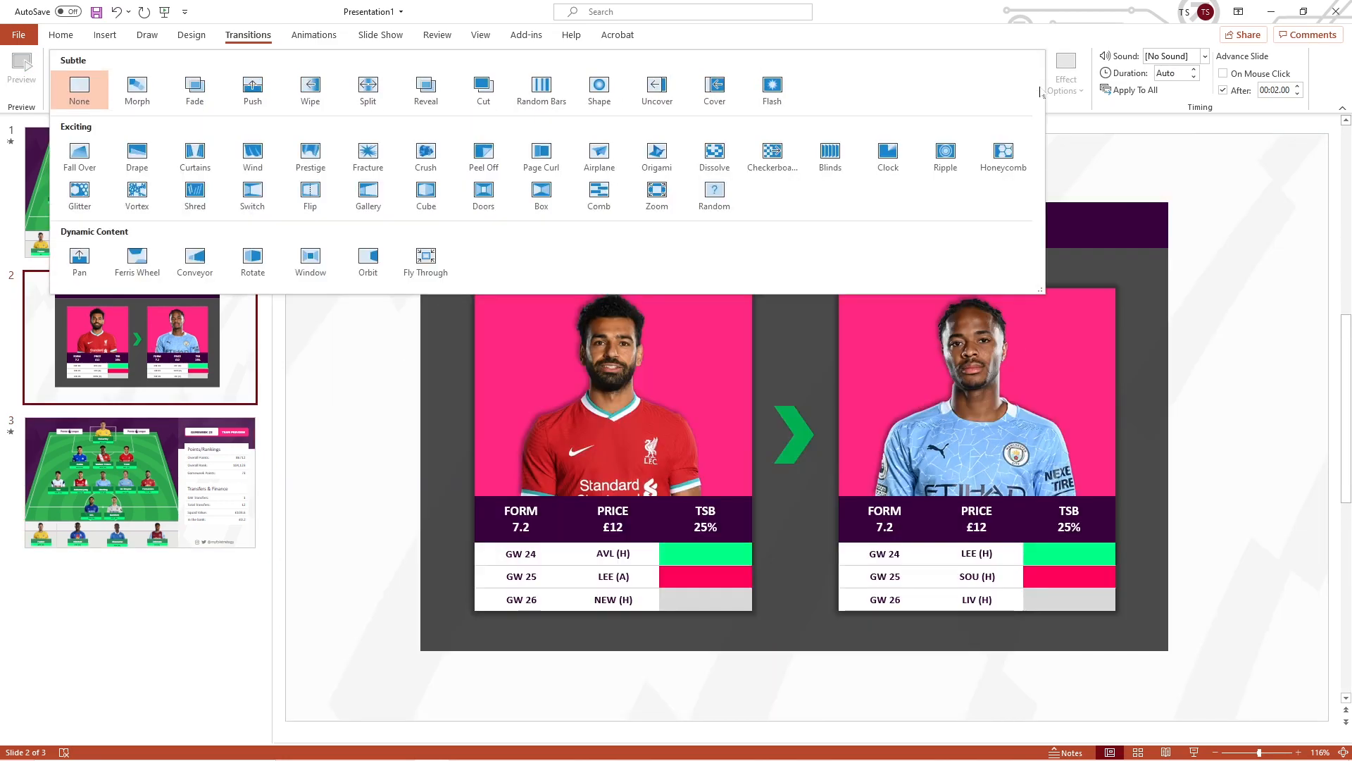
left_click(599, 207)
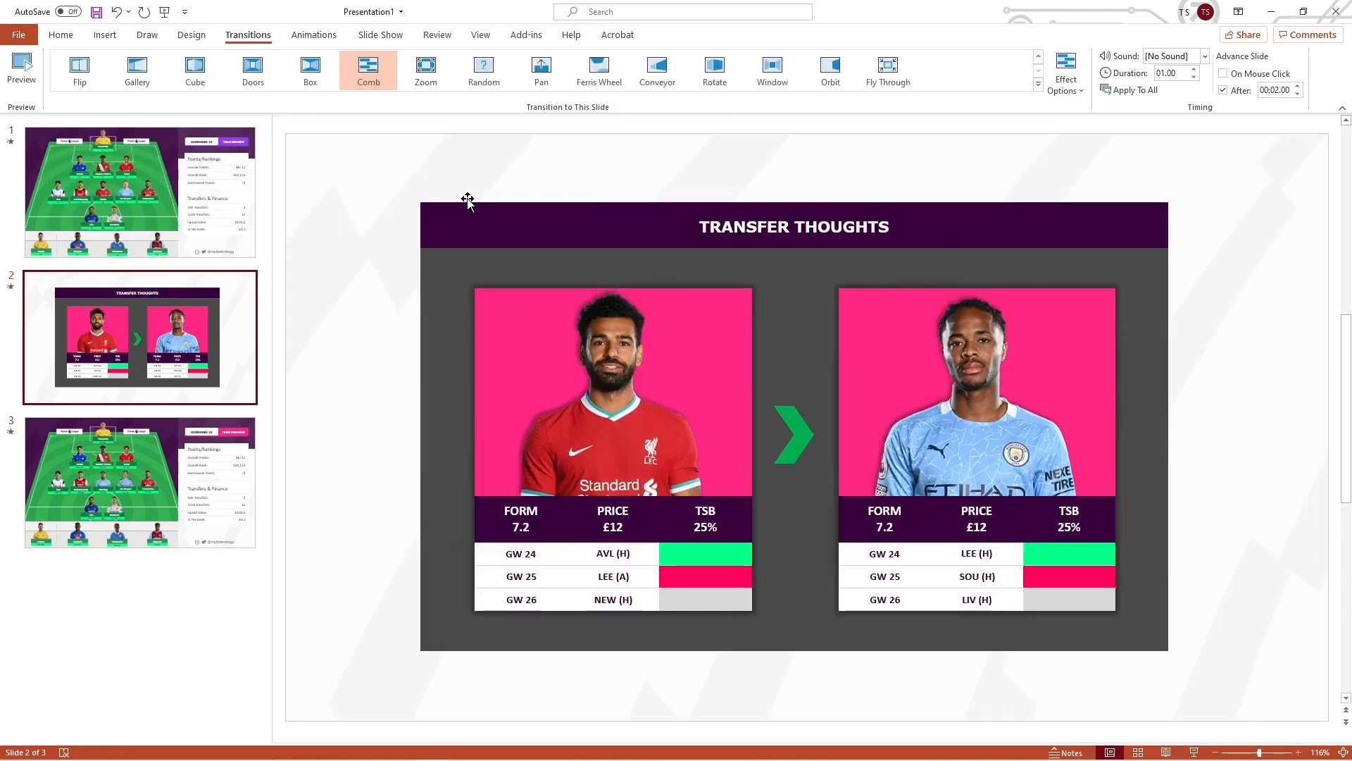
left_click(21, 68)
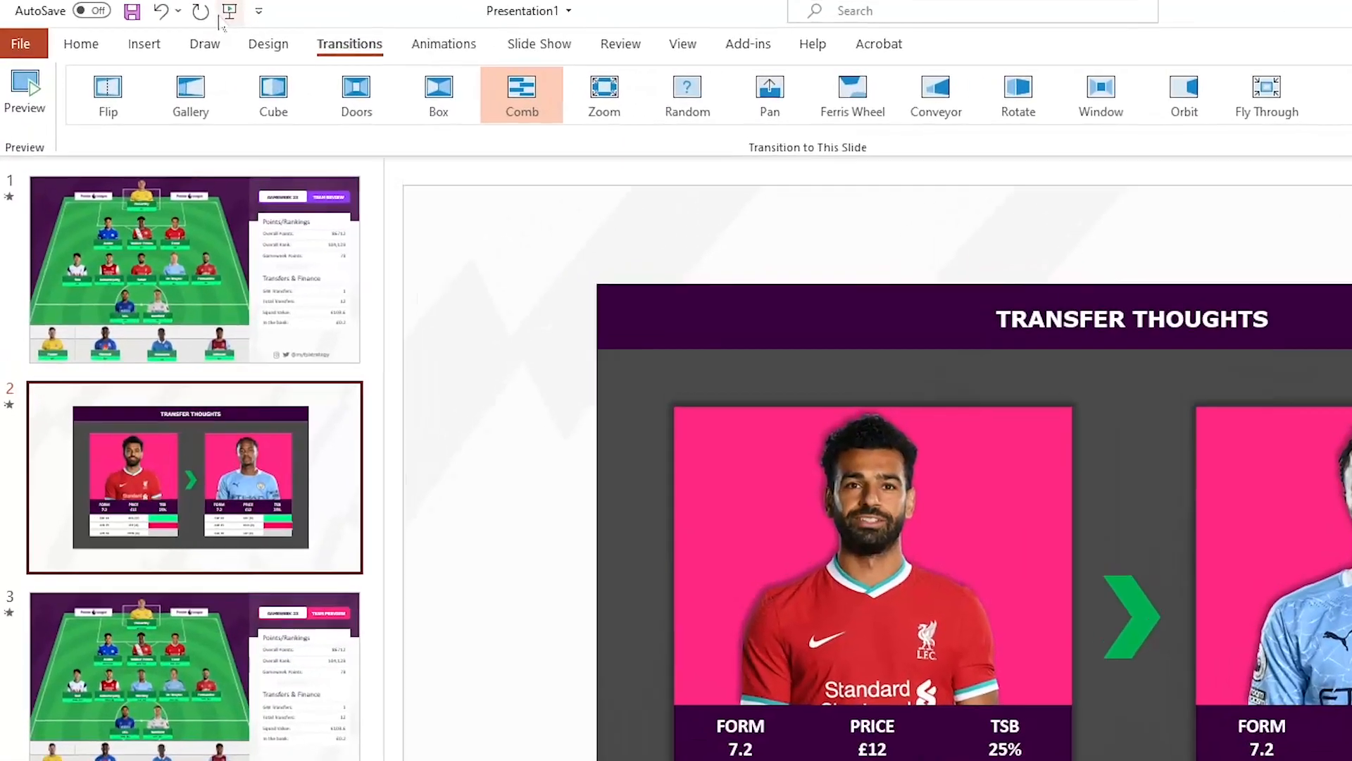
left_click(164, 11)
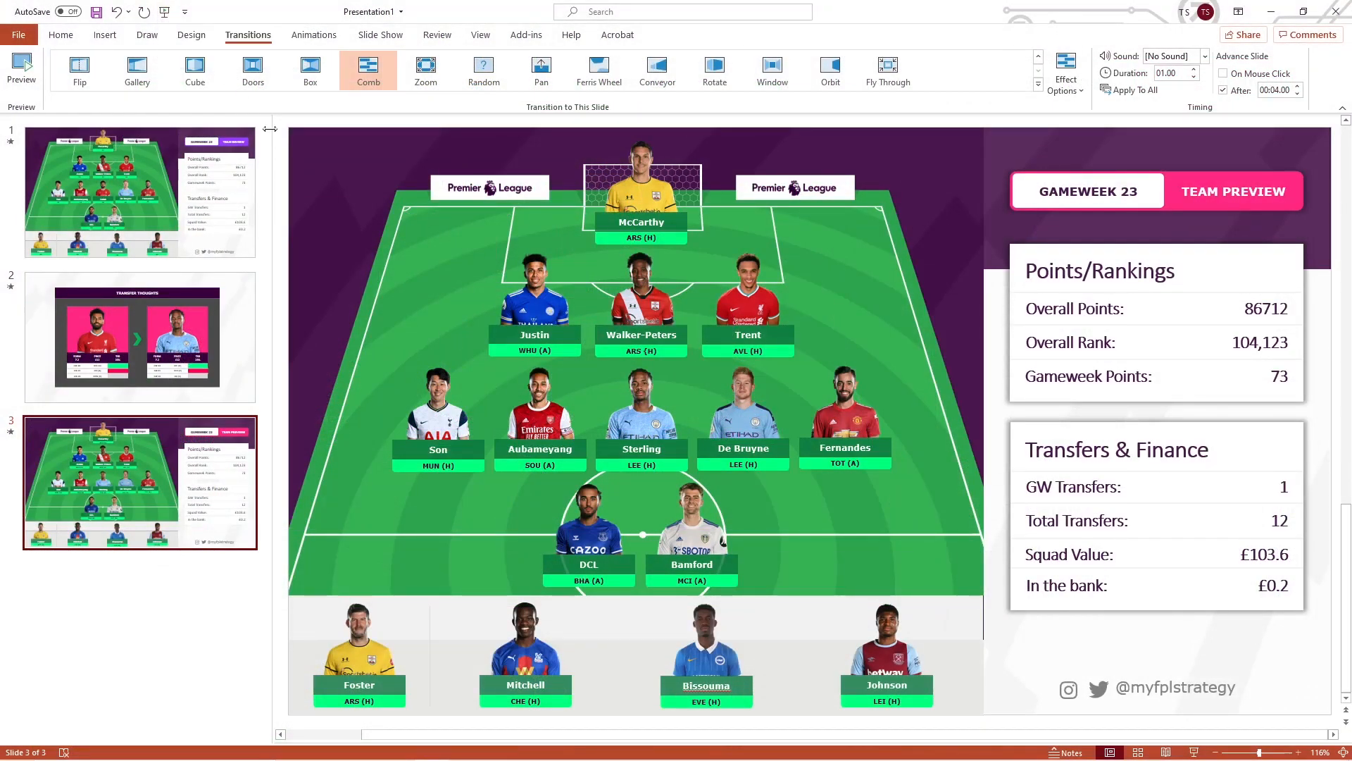
left_click(164, 638)
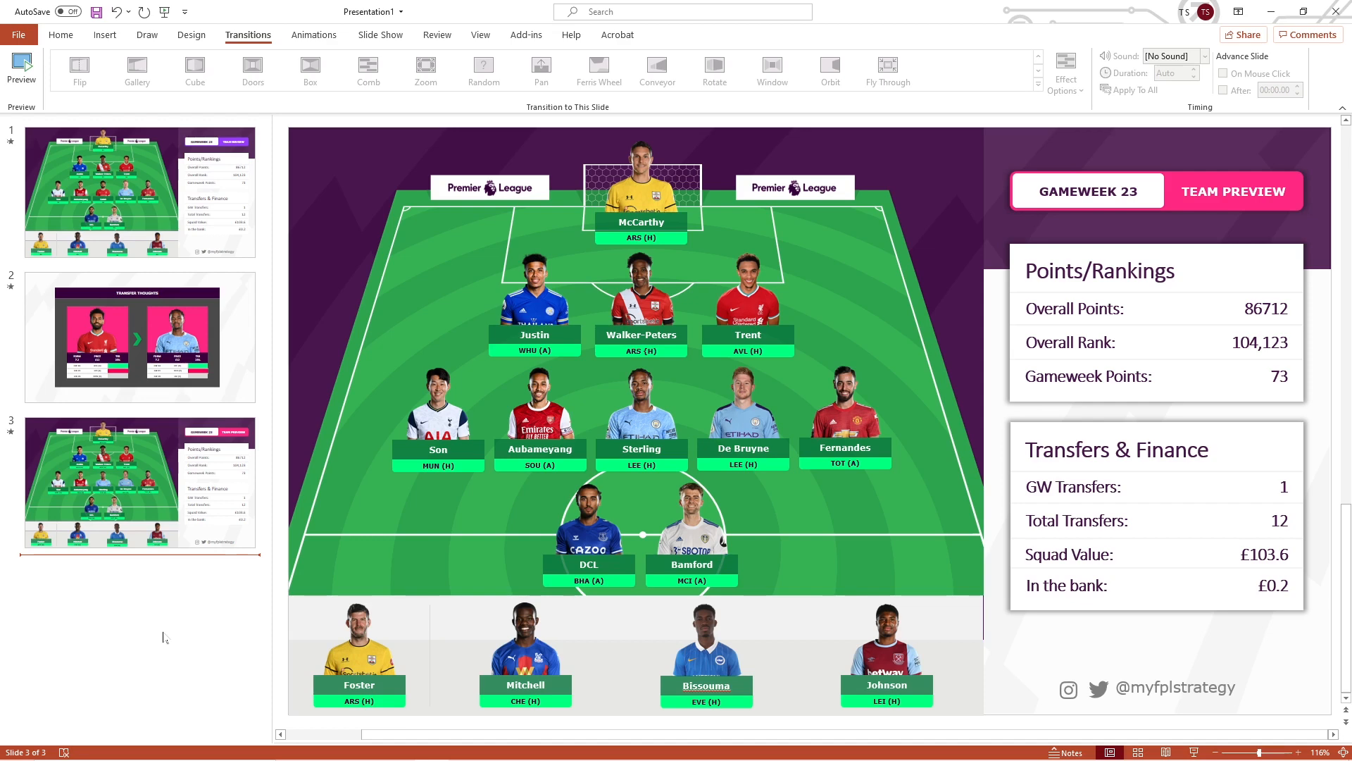
Step: Save the presentation as a PowerPoint Template (*.potx) named FPL Template in the Custom Office Templates folder
left_click(19, 38)
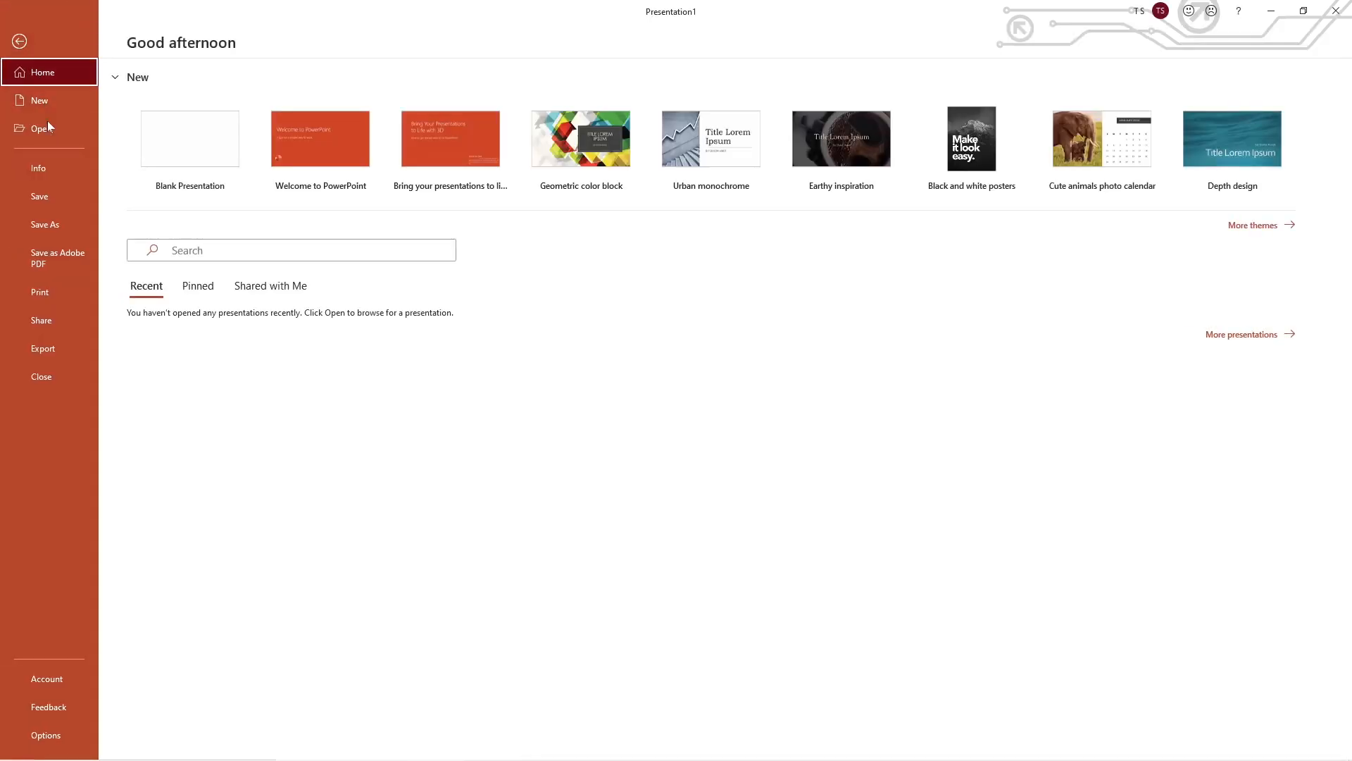
left_click(54, 220)
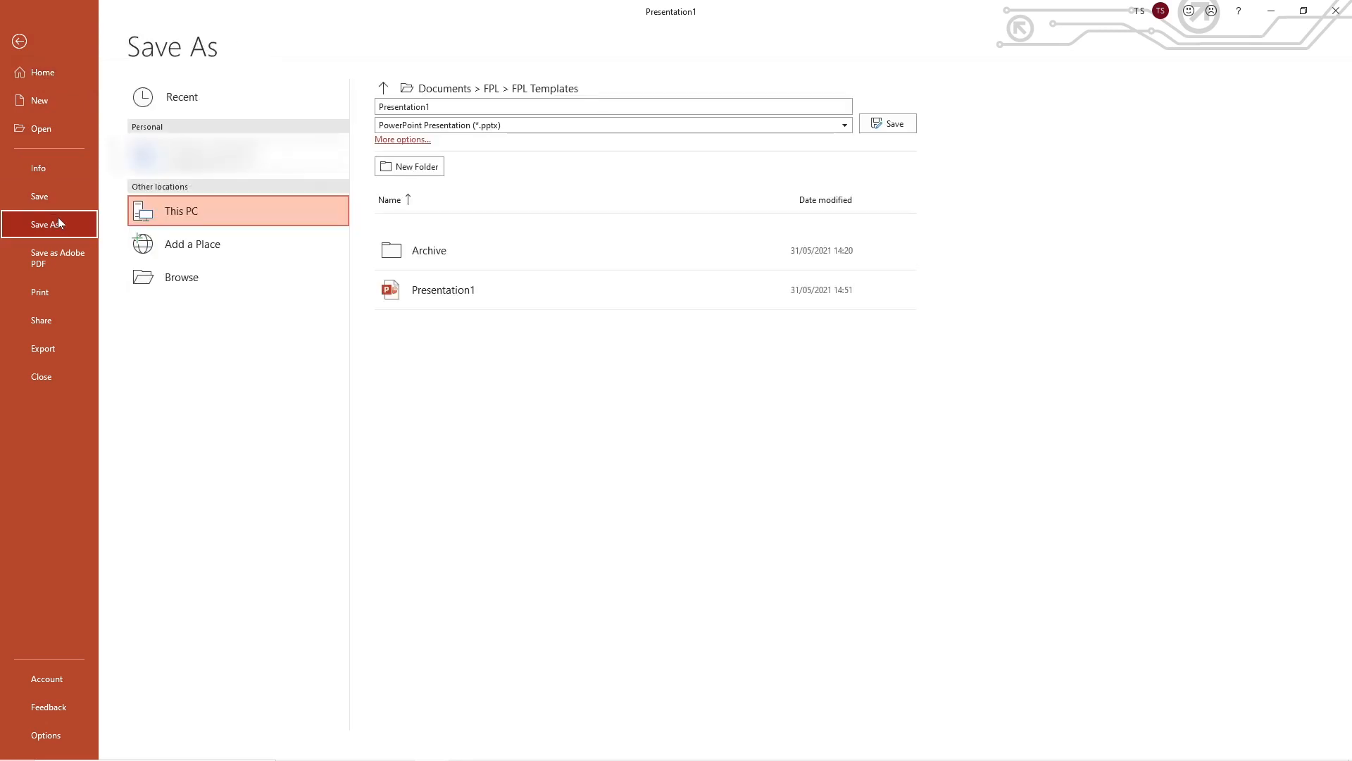
type("FPL Template")
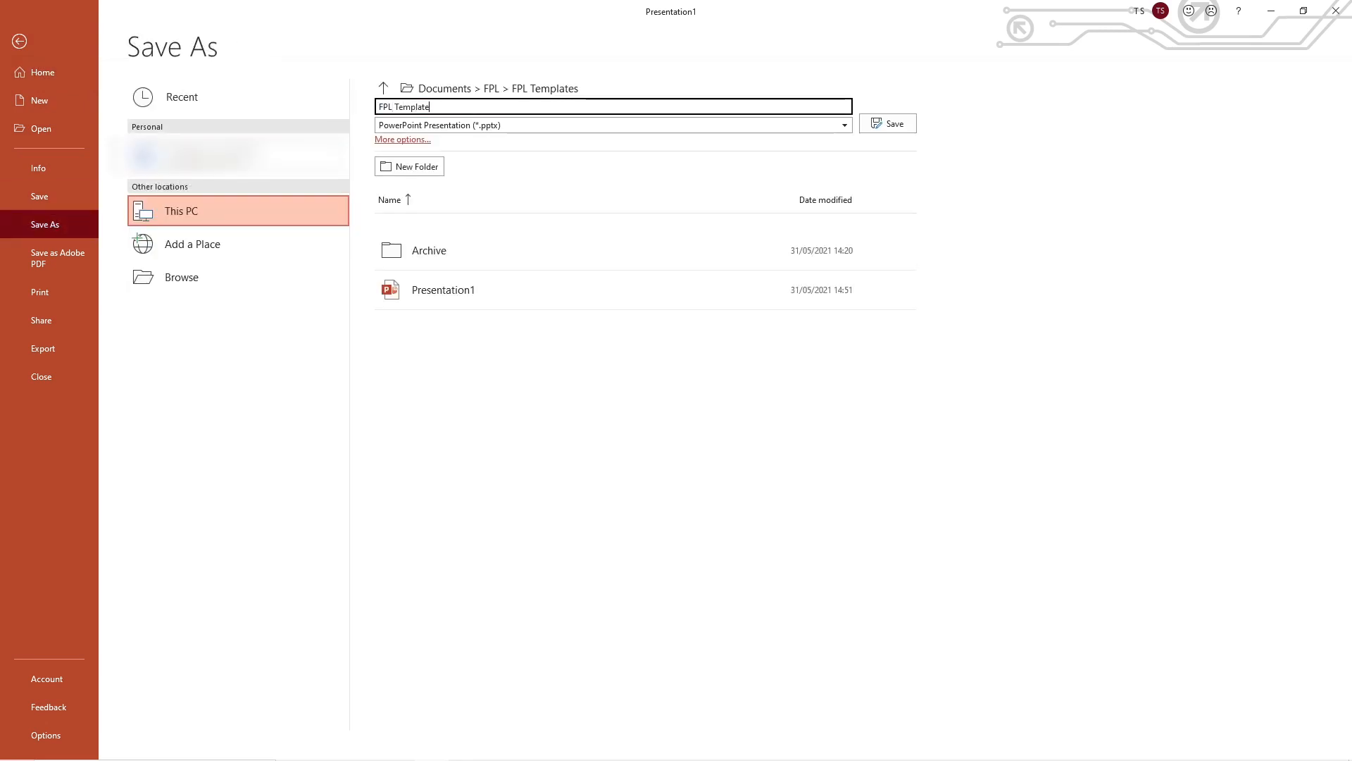
left_click(505, 125)
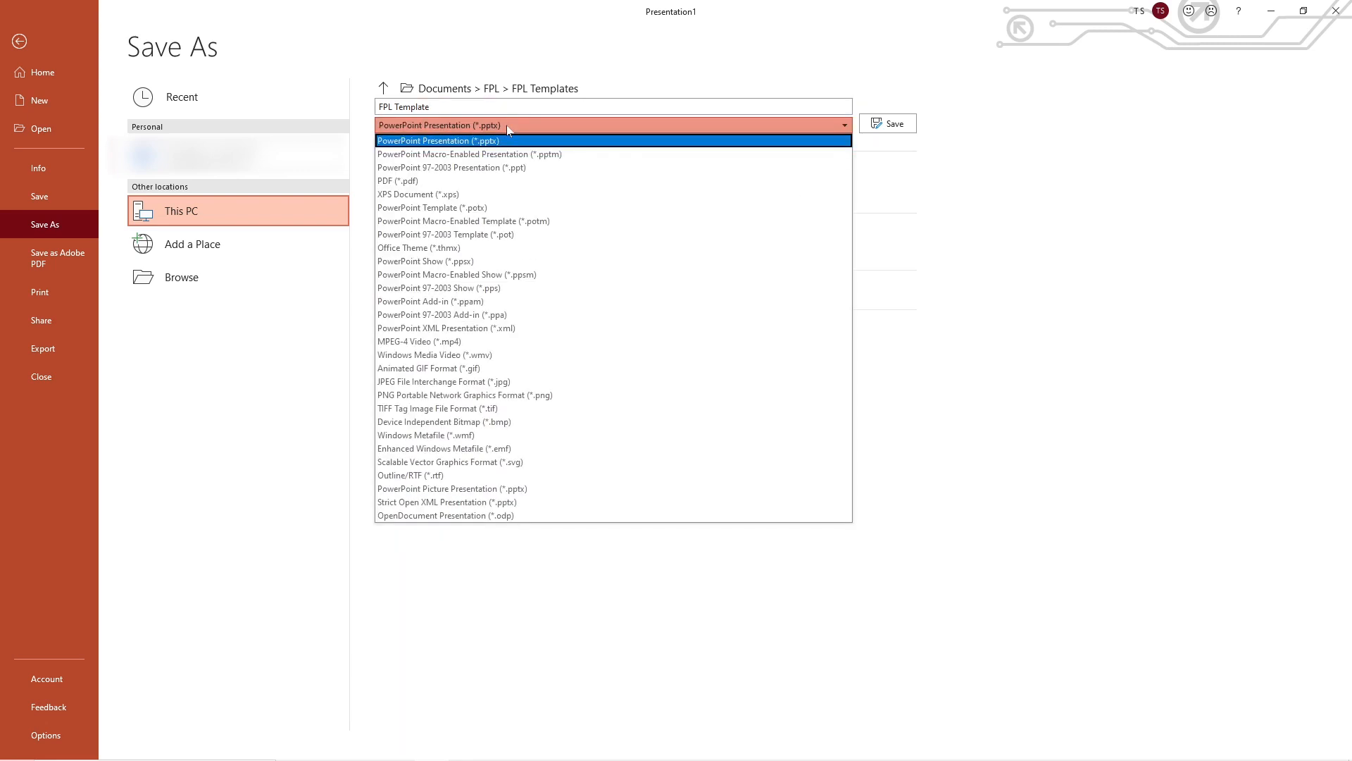
left_click(496, 209)
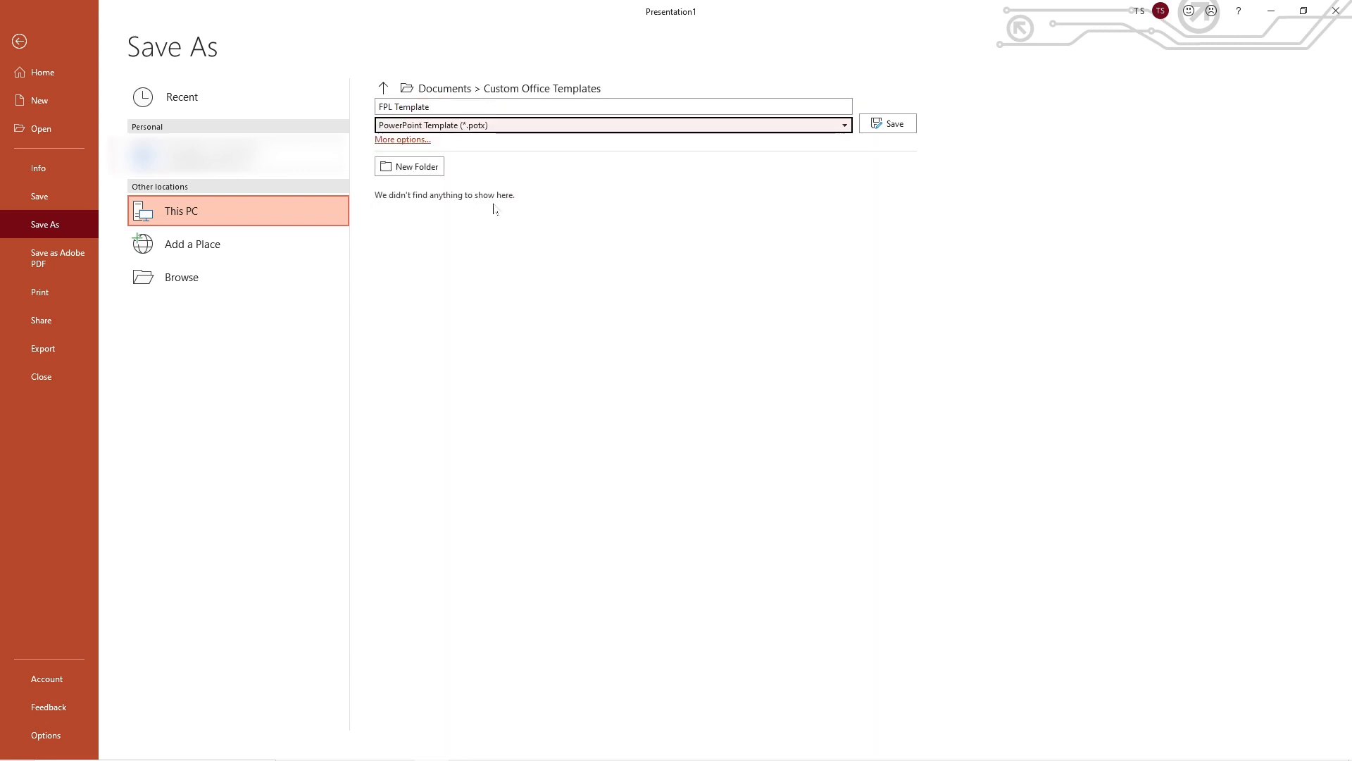
left_click(875, 129)
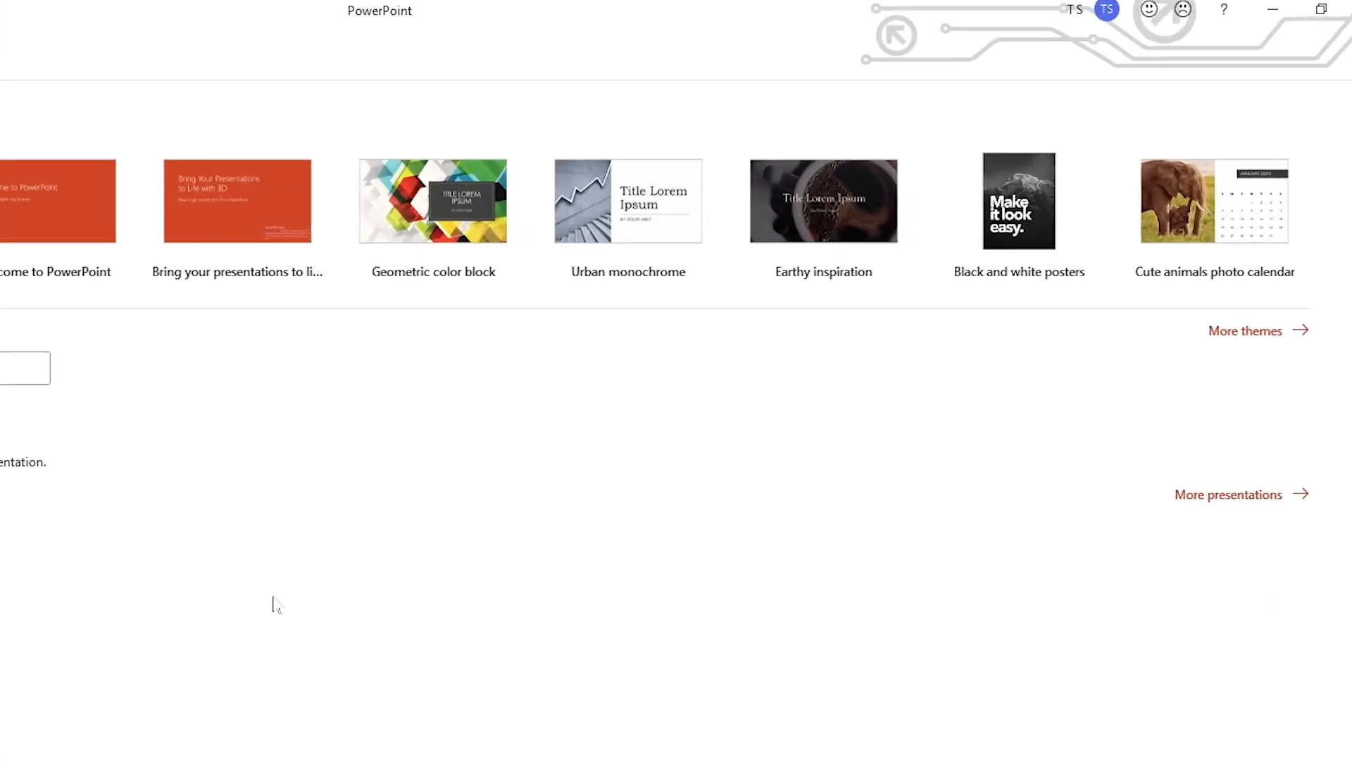
Step: Create a new presentation from the personal template FPL Template
left_click(1245, 334)
left_click(198, 223)
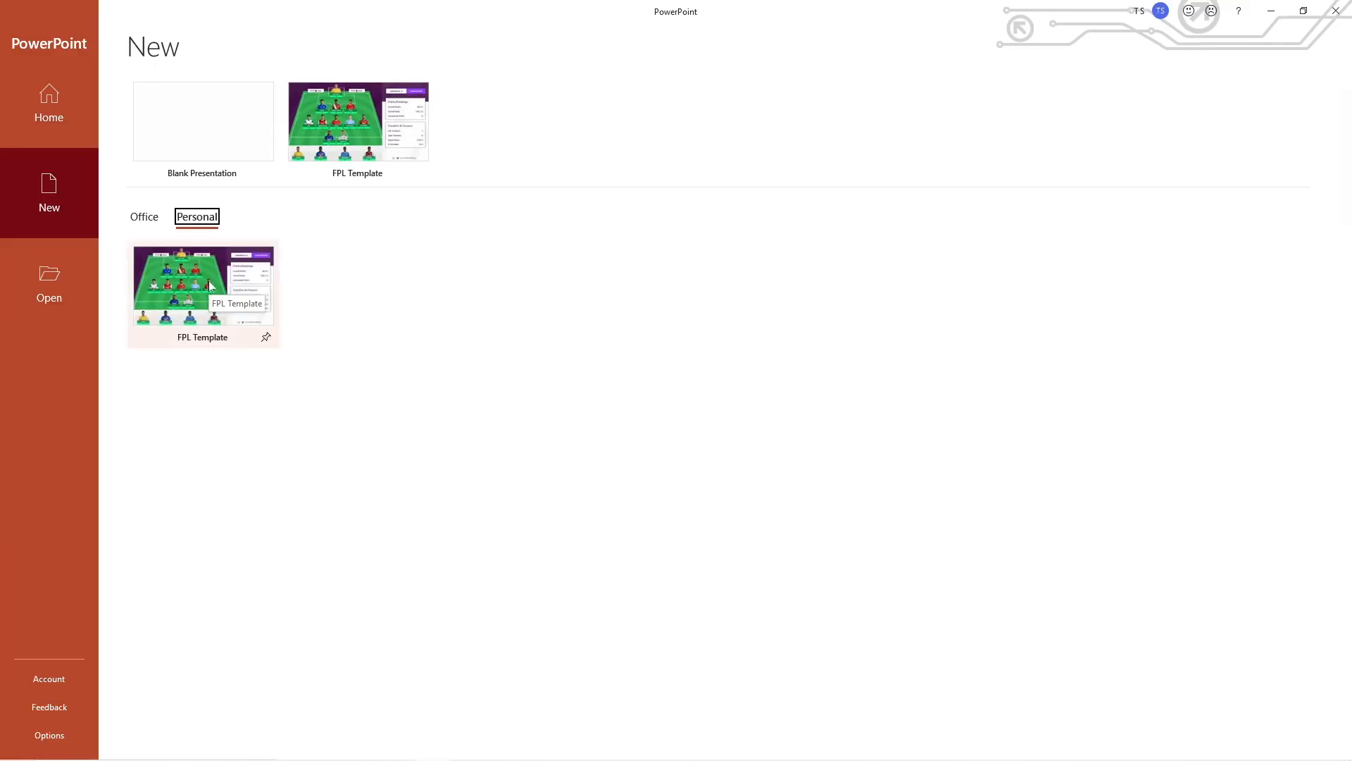
left_click(233, 296)
left_click(769, 325)
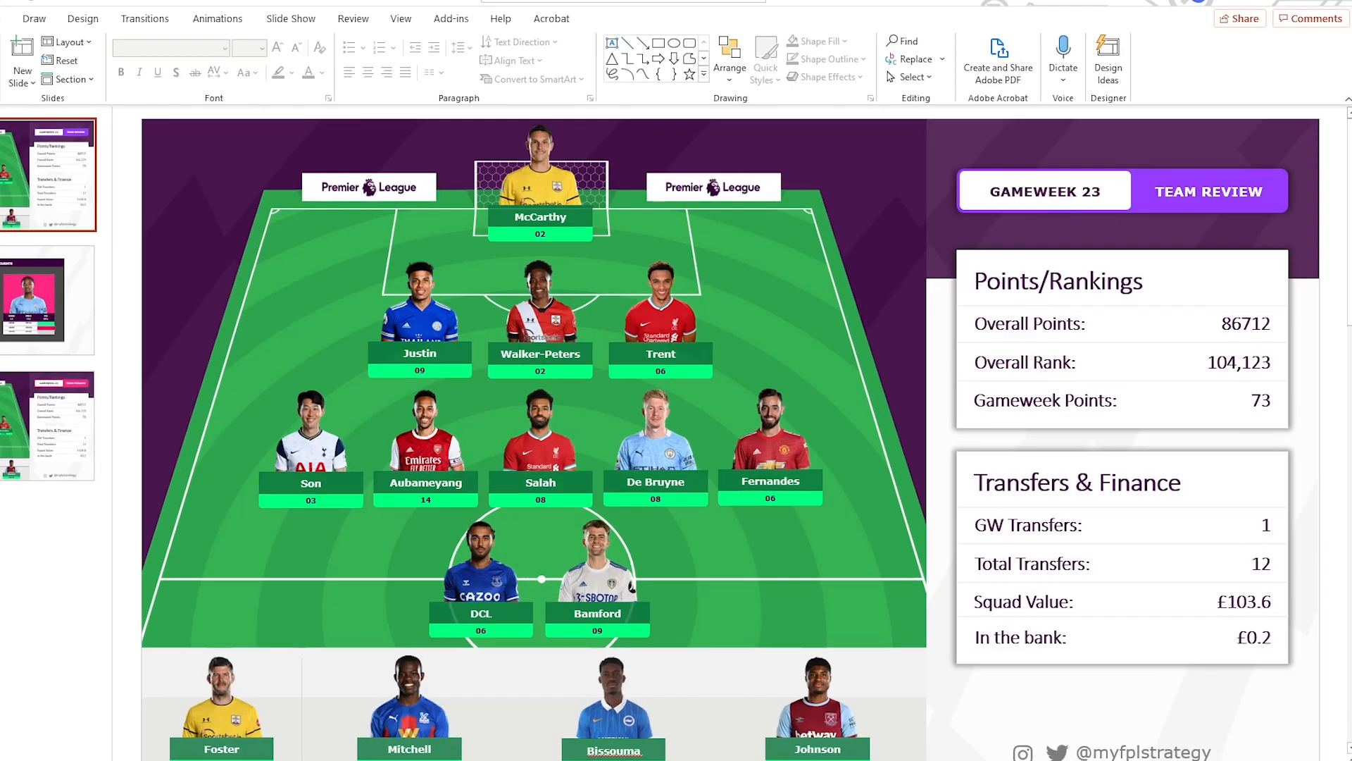
Step: Change the gameweek label in slide 1's header to GAMEWEEK 24
left_click(1109, 192)
key("Right")
key("BackSpace")
type("4")
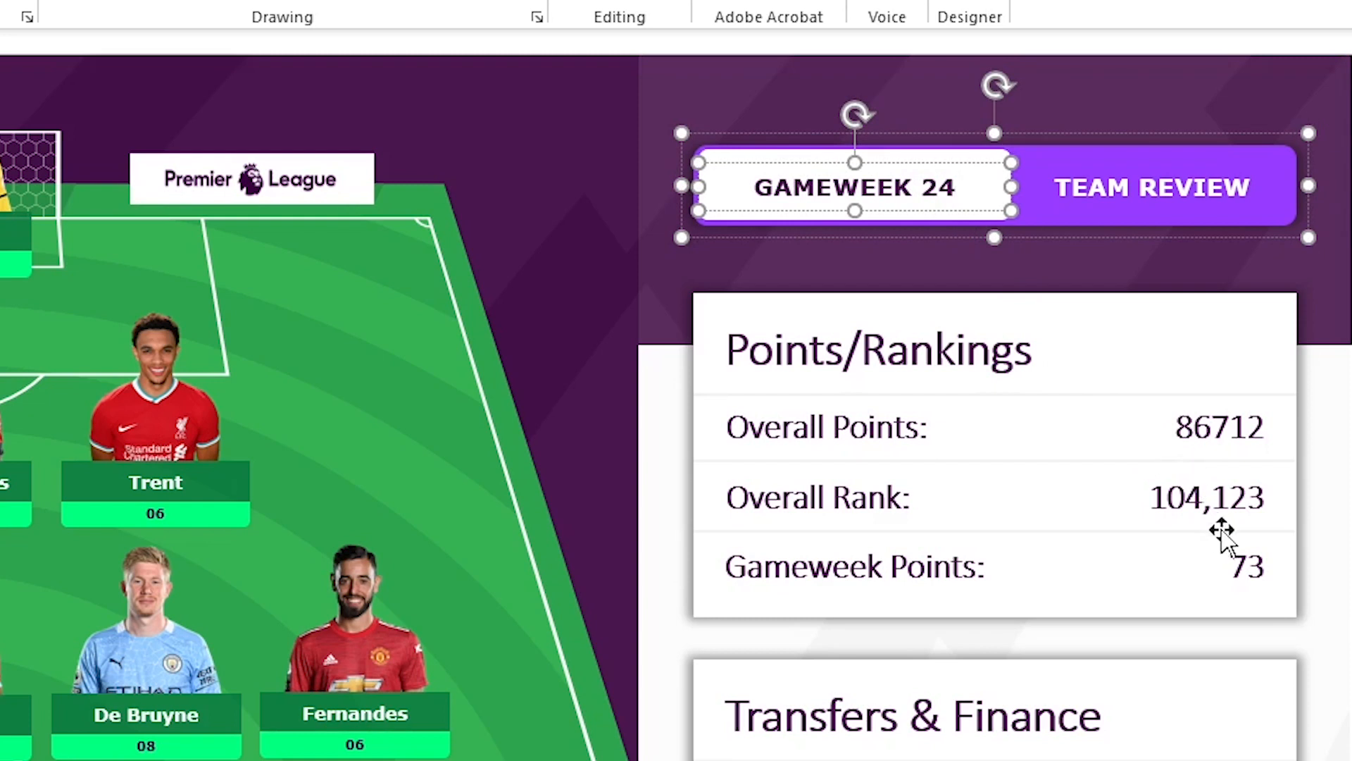
Step: Set the Gameweek Points value in slide 1's Points/Rankings box to 100
left_click(1247, 567)
key("Right")
key("BackSpace")
key("BackSpace")
type("100")
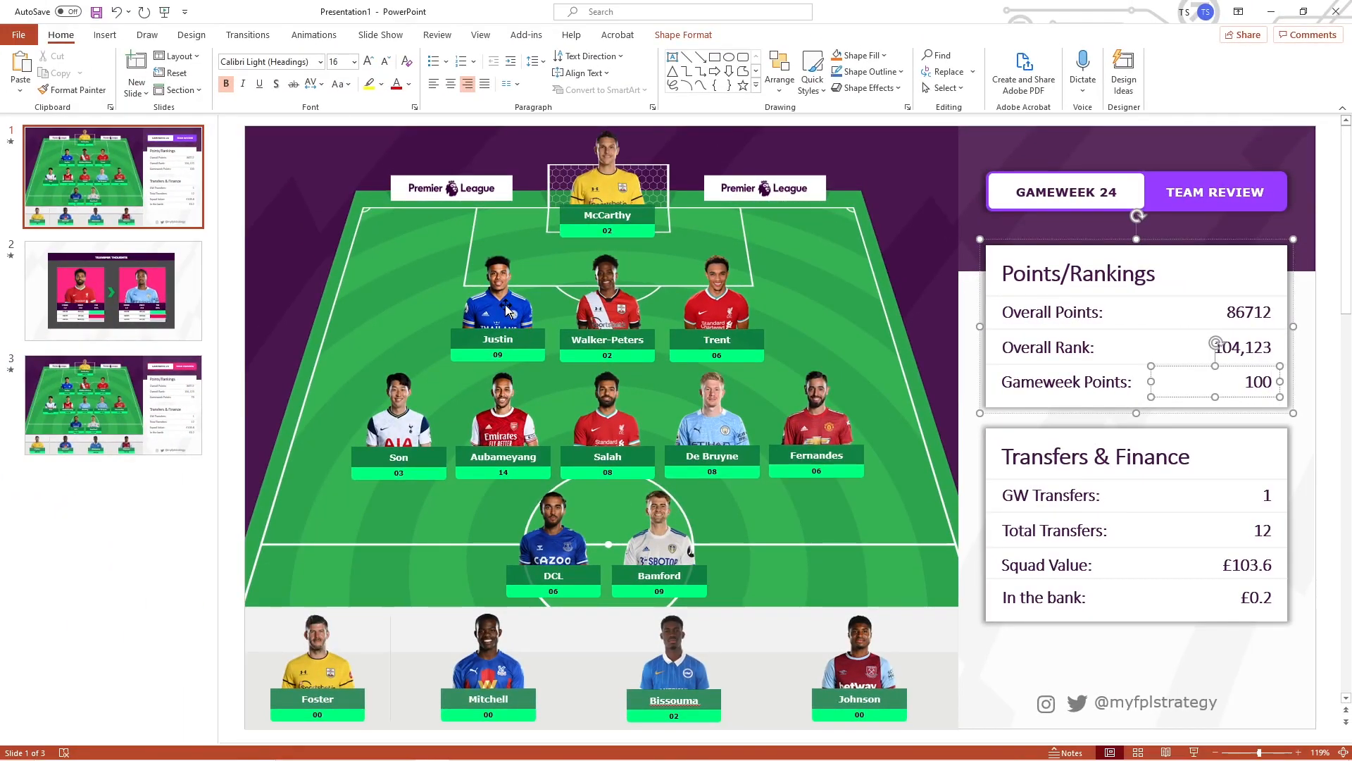
left_click(506, 308)
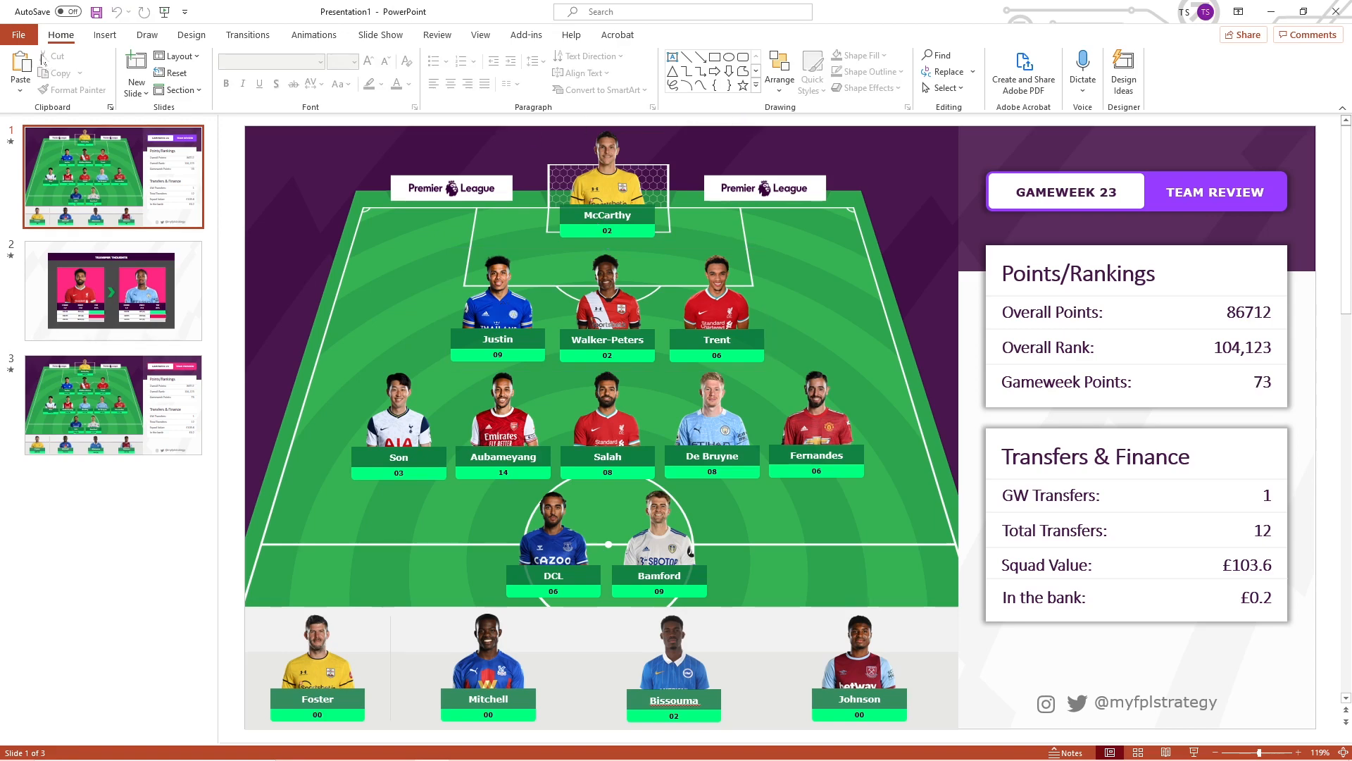
Step: Export the presentation as a video in Full HD (1080p) quality, using recorded timings and narrations
left_click(28, 41)
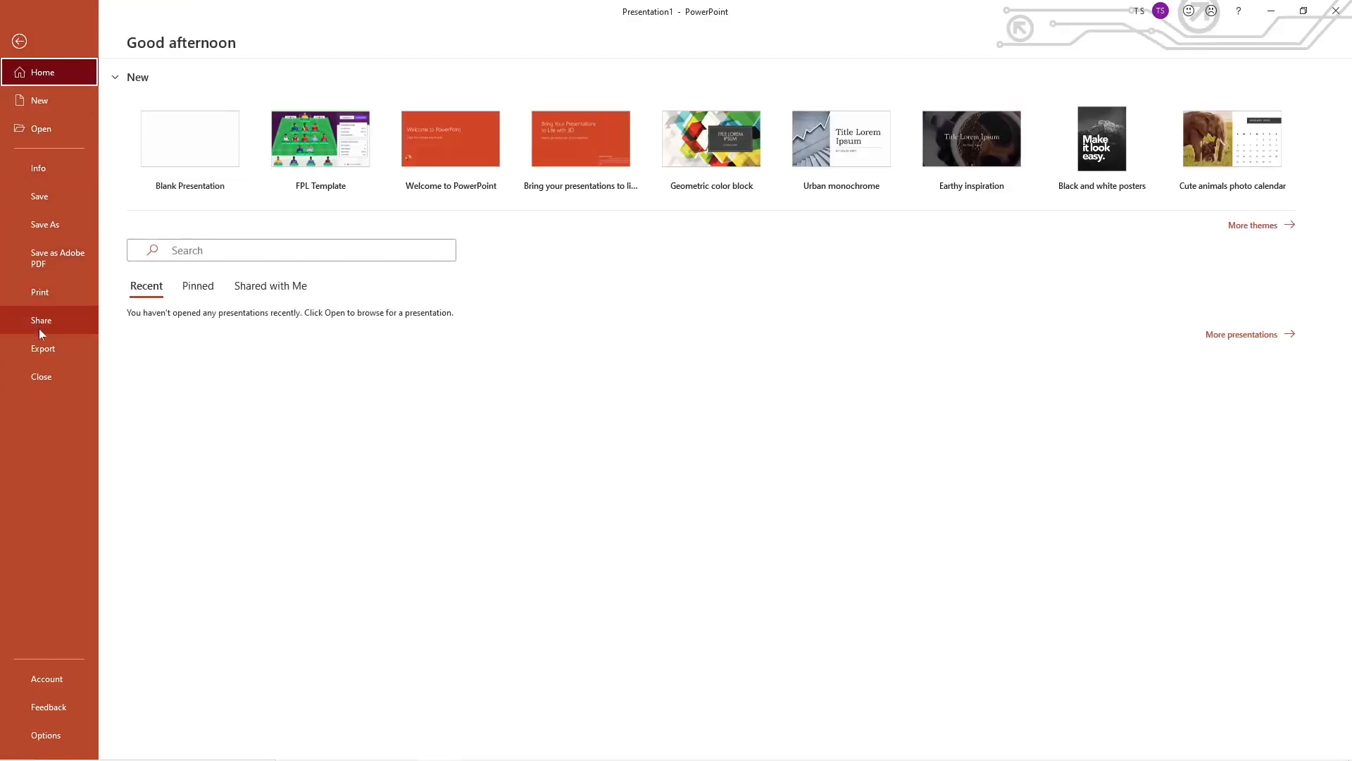
left_click(43, 348)
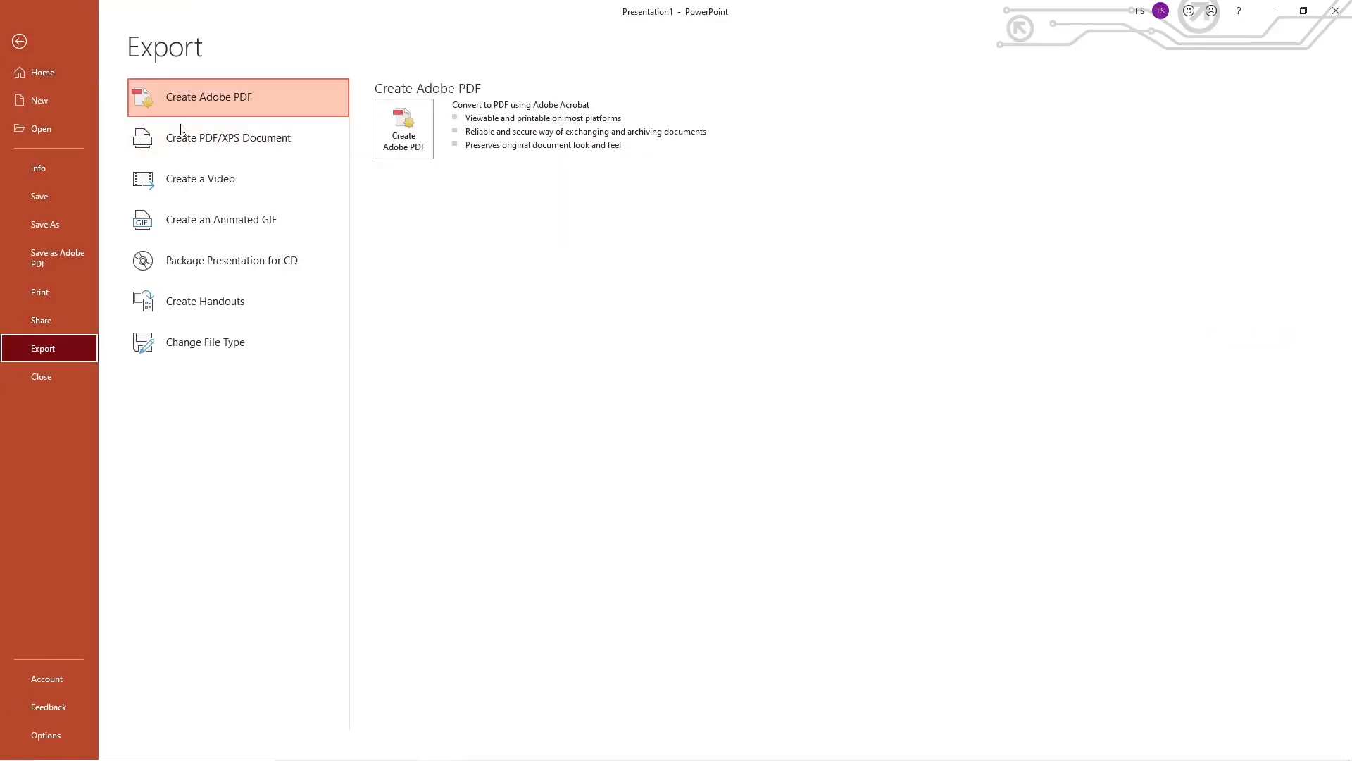
left_click(189, 192)
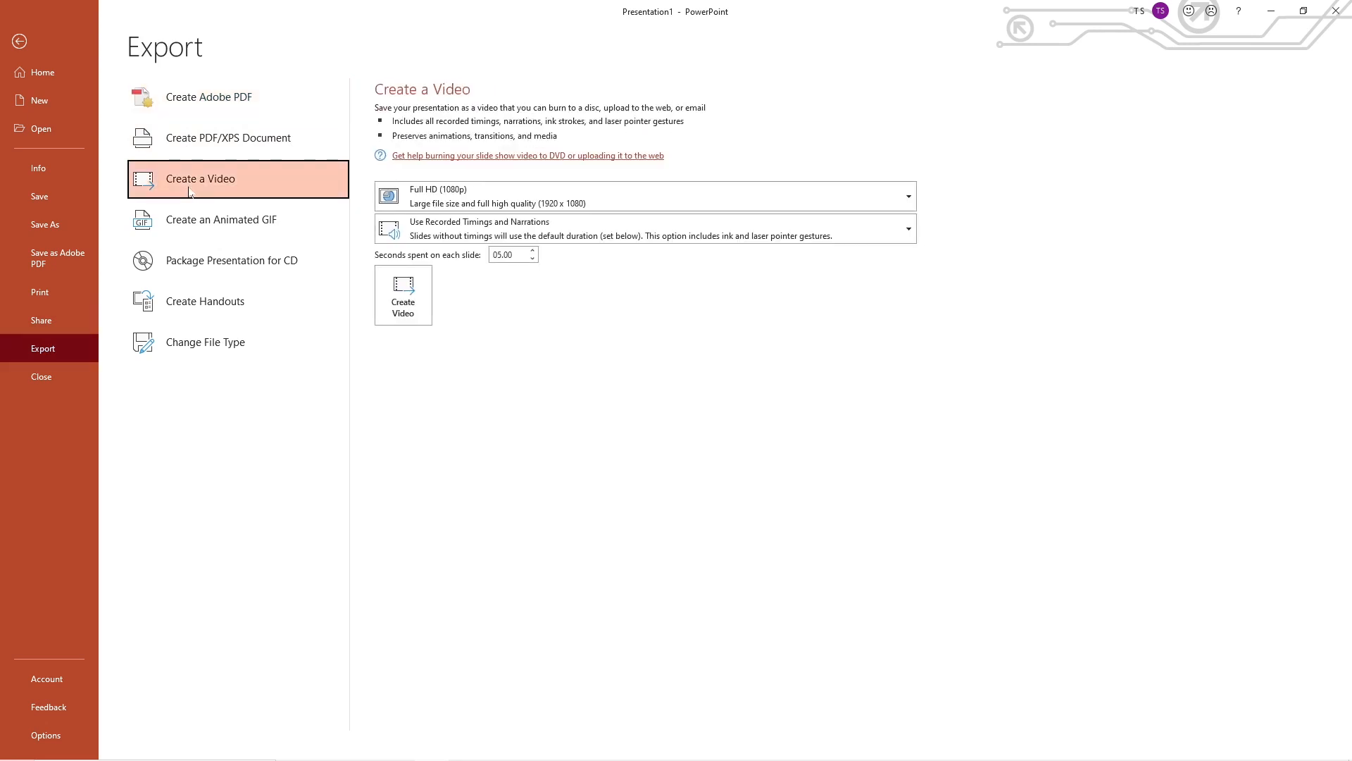
left_click(620, 205)
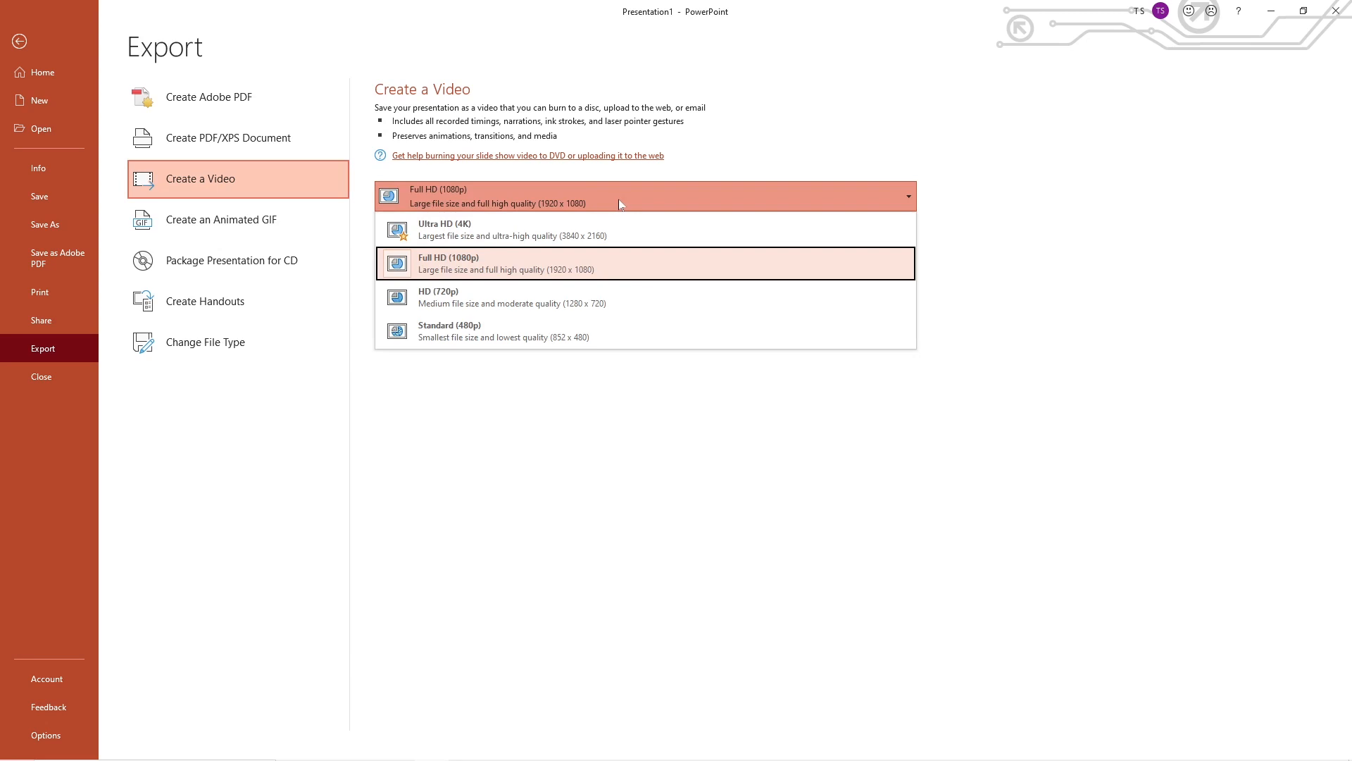
left_click(611, 266)
left_click(402, 307)
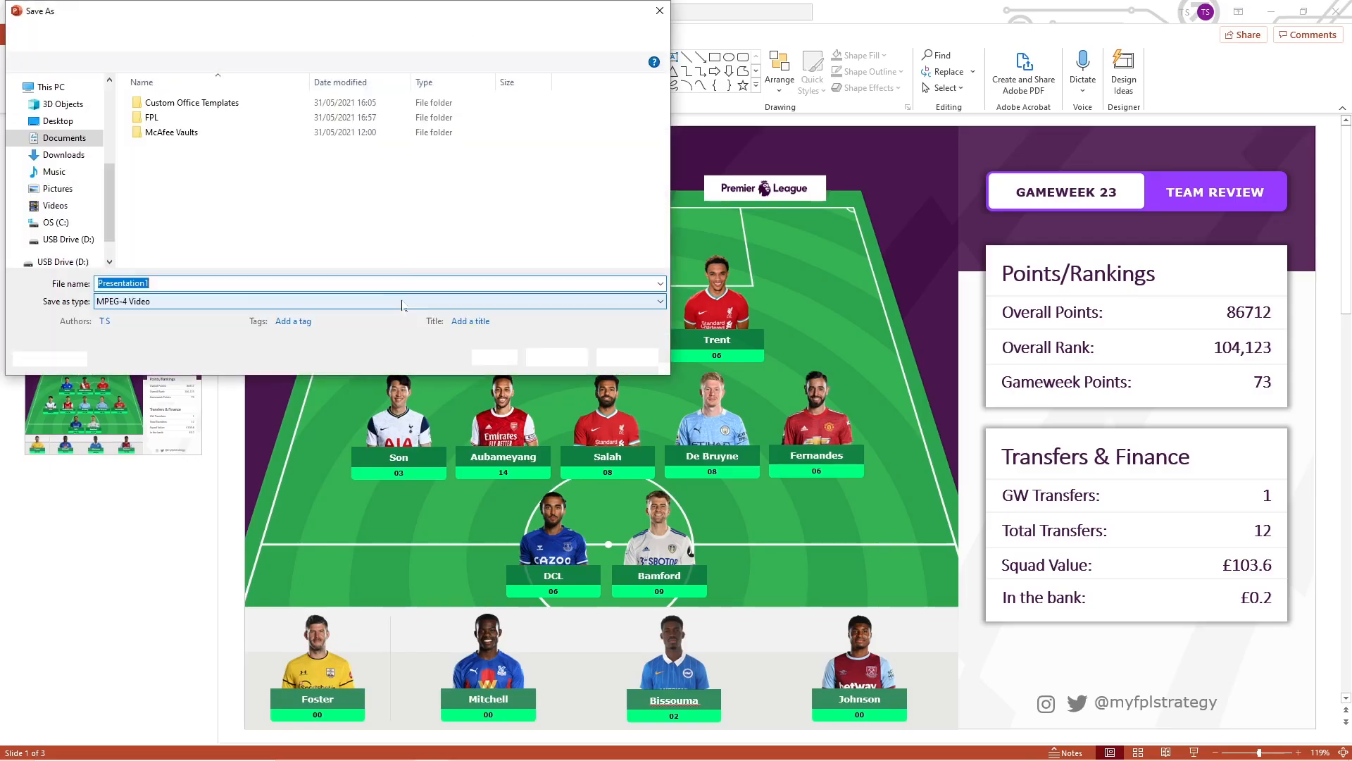
Step: Save the MPEG-4 video as FPL Video in the Documents > FPL > FPL Video folder
double_click(176, 123)
double_click(174, 172)
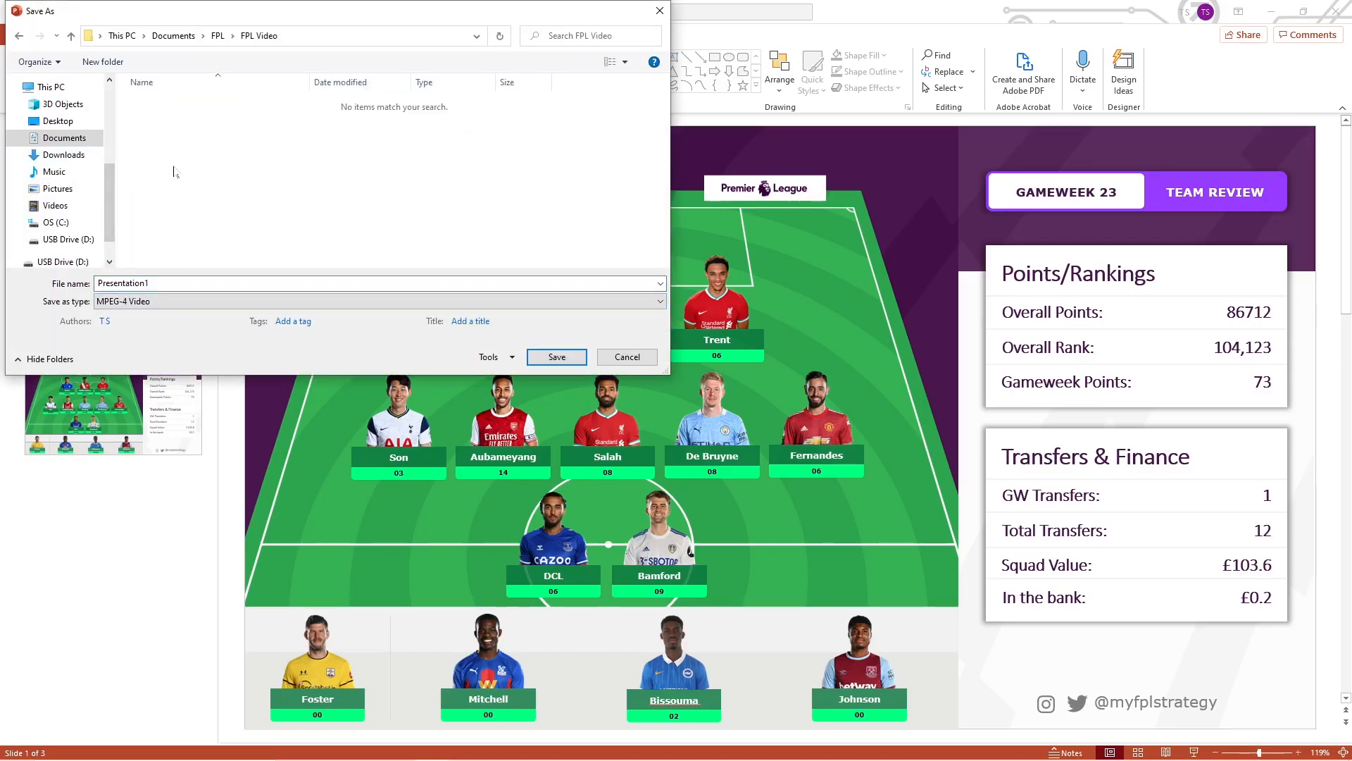
double_click(127, 282)
type("FPL Video")
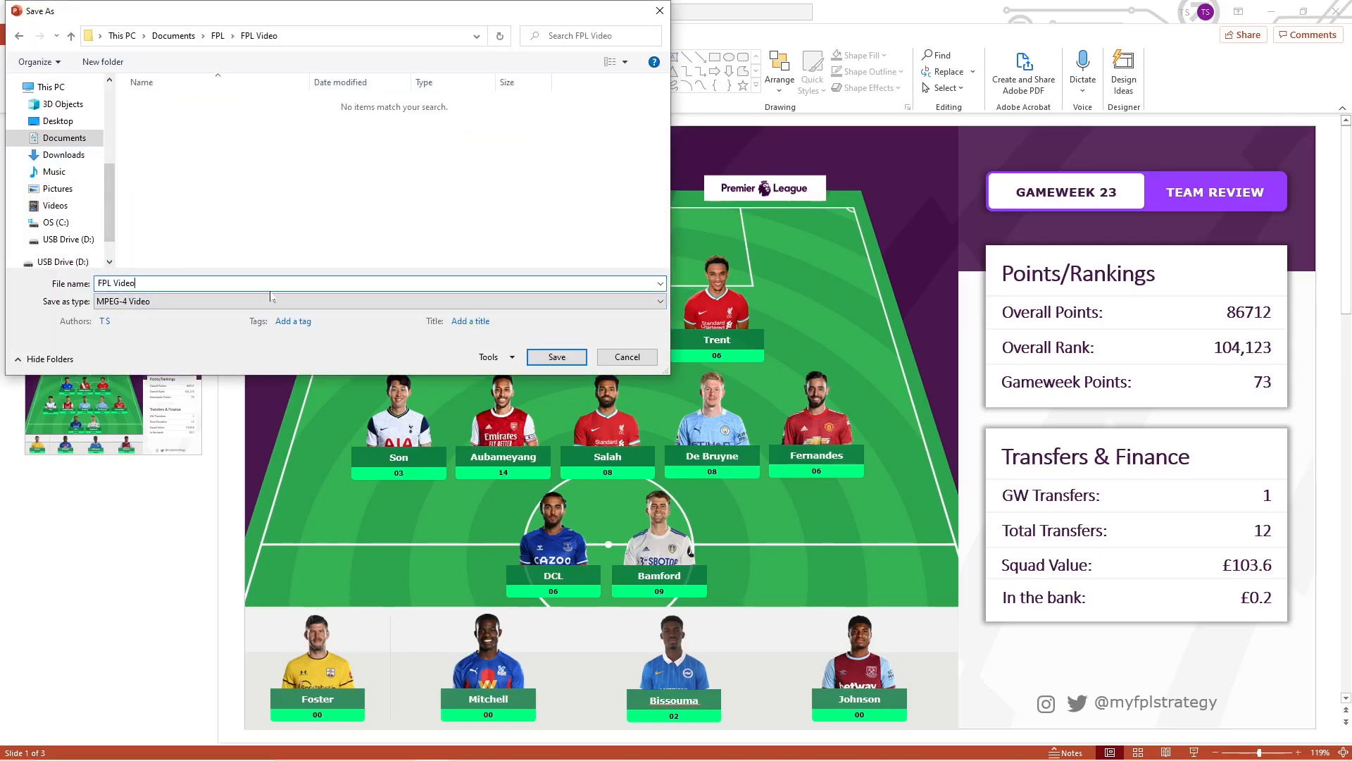
left_click(546, 352)
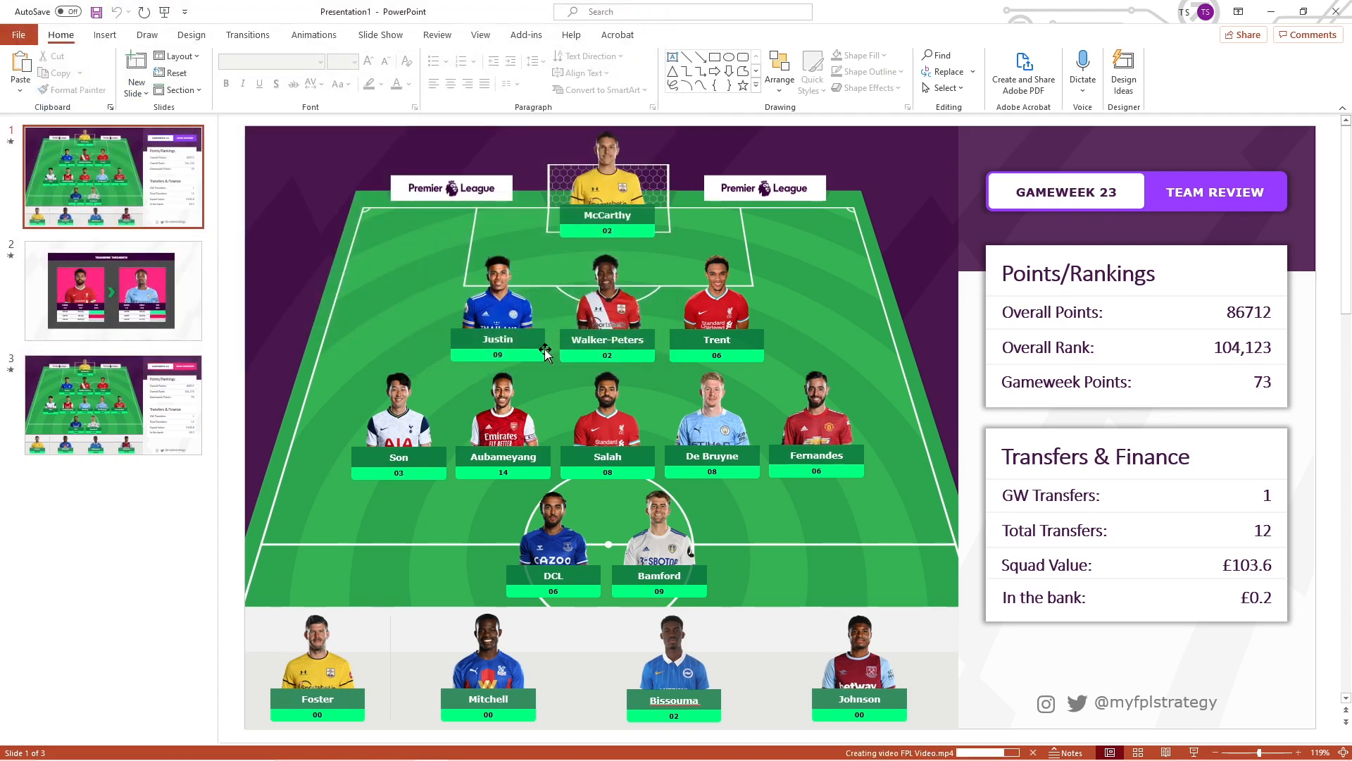
Step: Leave the presentation and open Adobe Premiere Pro from the desktop
left_click(1349, 12)
right_click(775, 365)
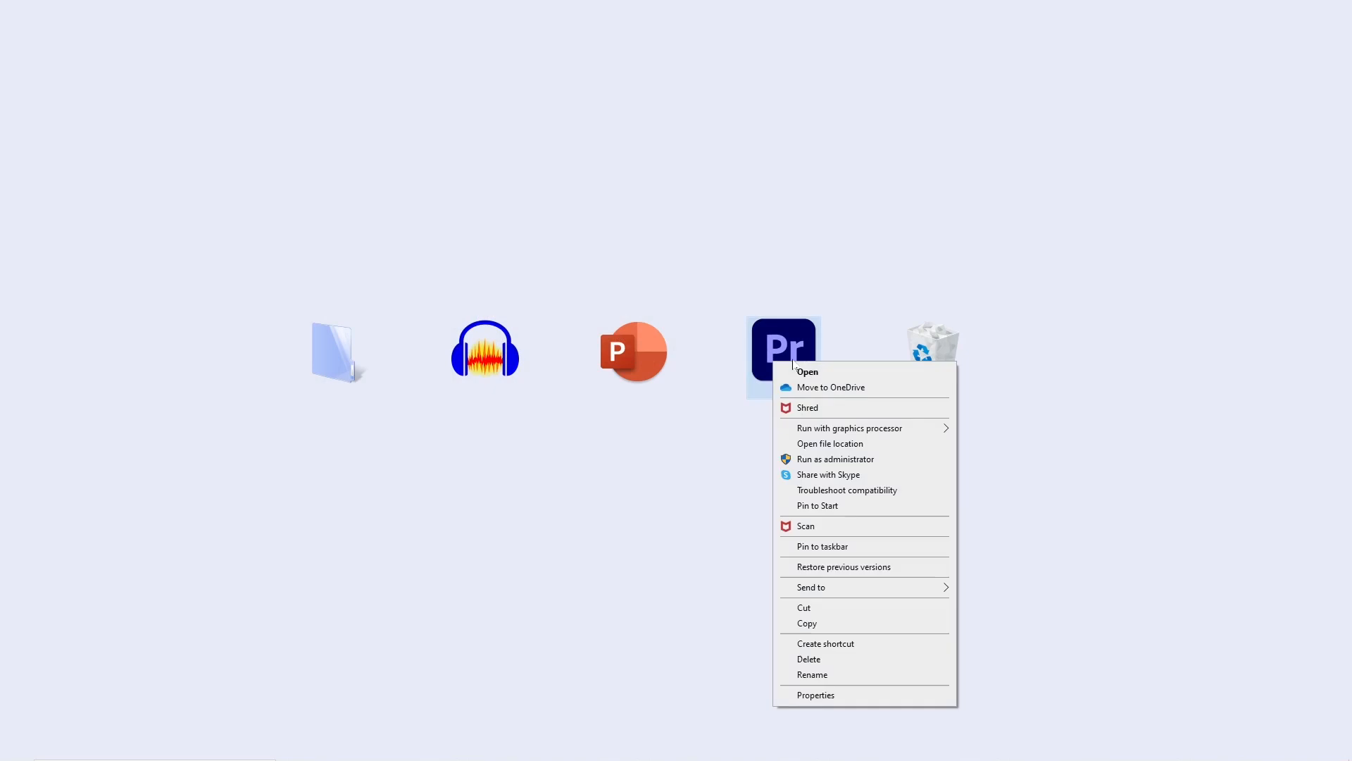
left_click(796, 365)
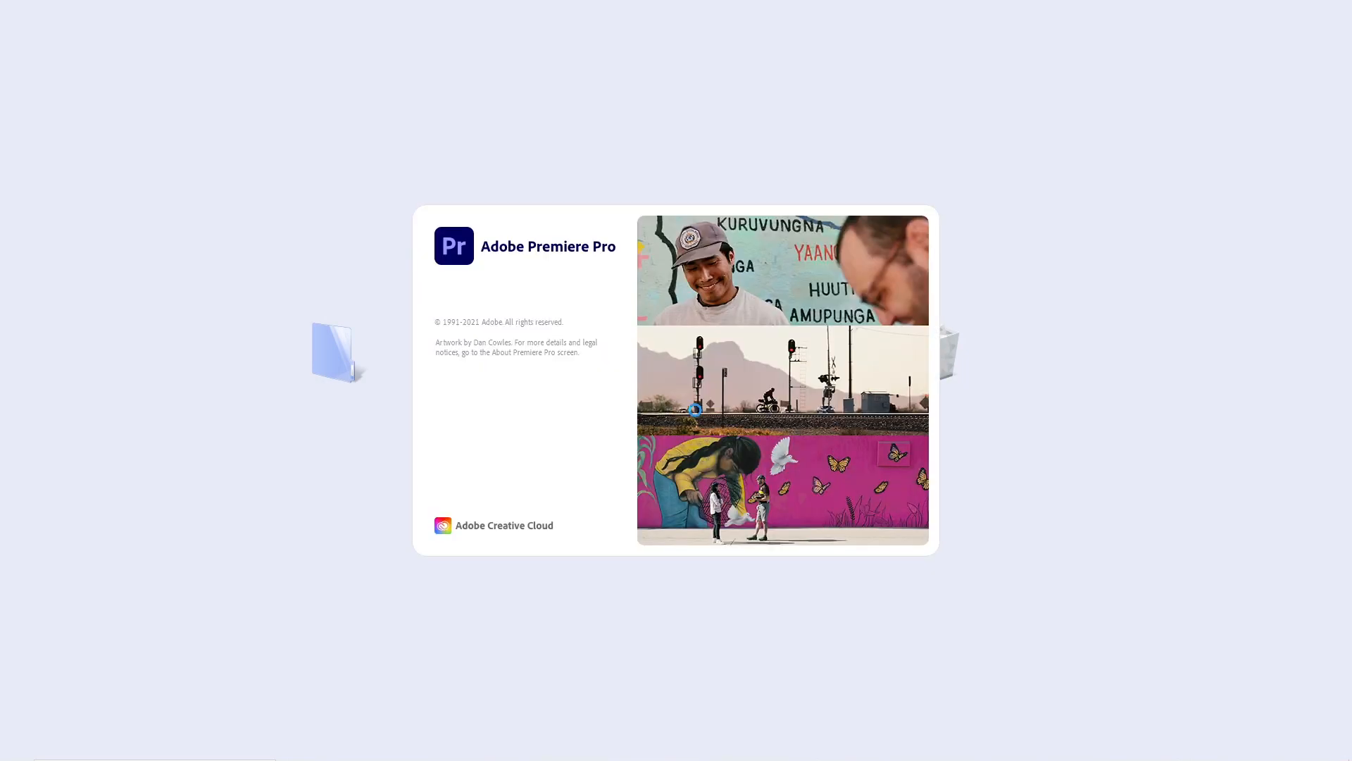
Step: Create a new project named FPL Video Demo, stored in the Documents > FPL > FPL Video folder
key("ctrl+alt+n")
type("FPL Video Dem")
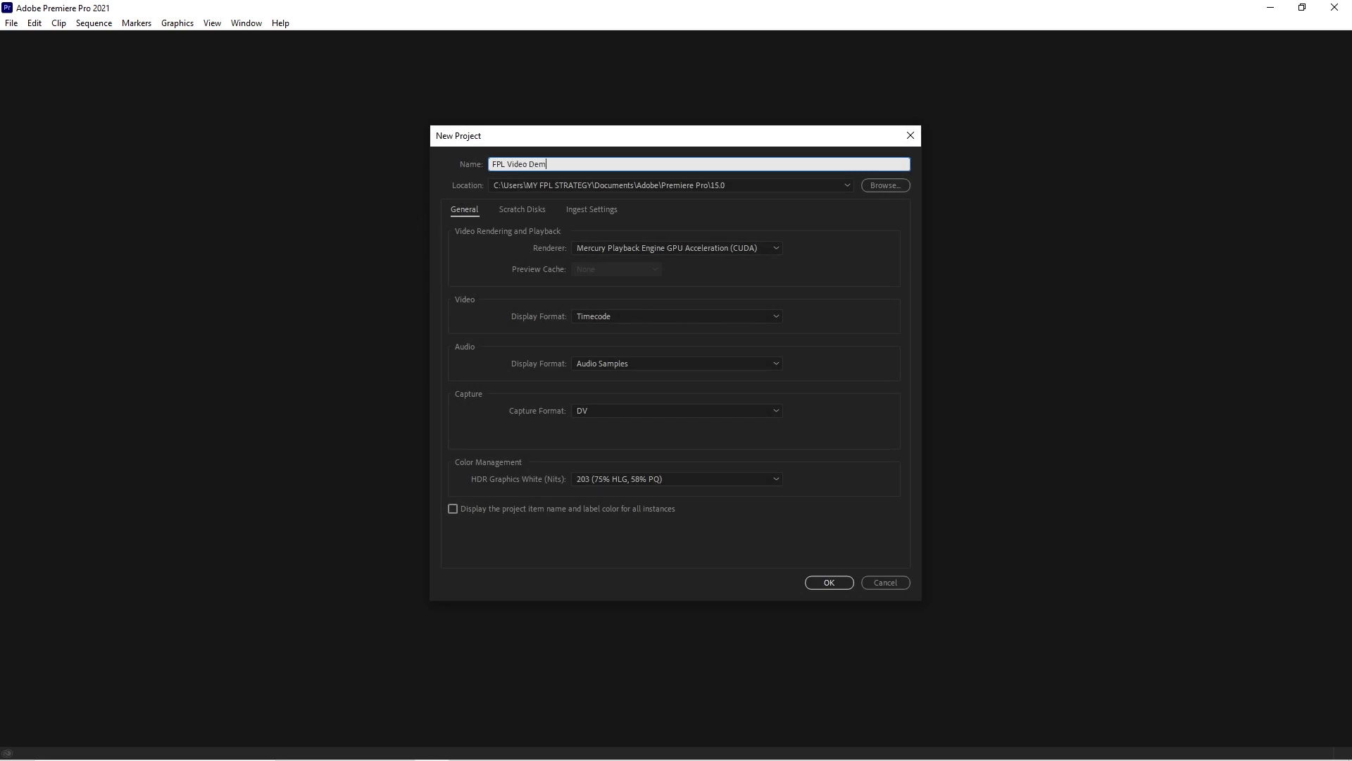
left_click(527, 346)
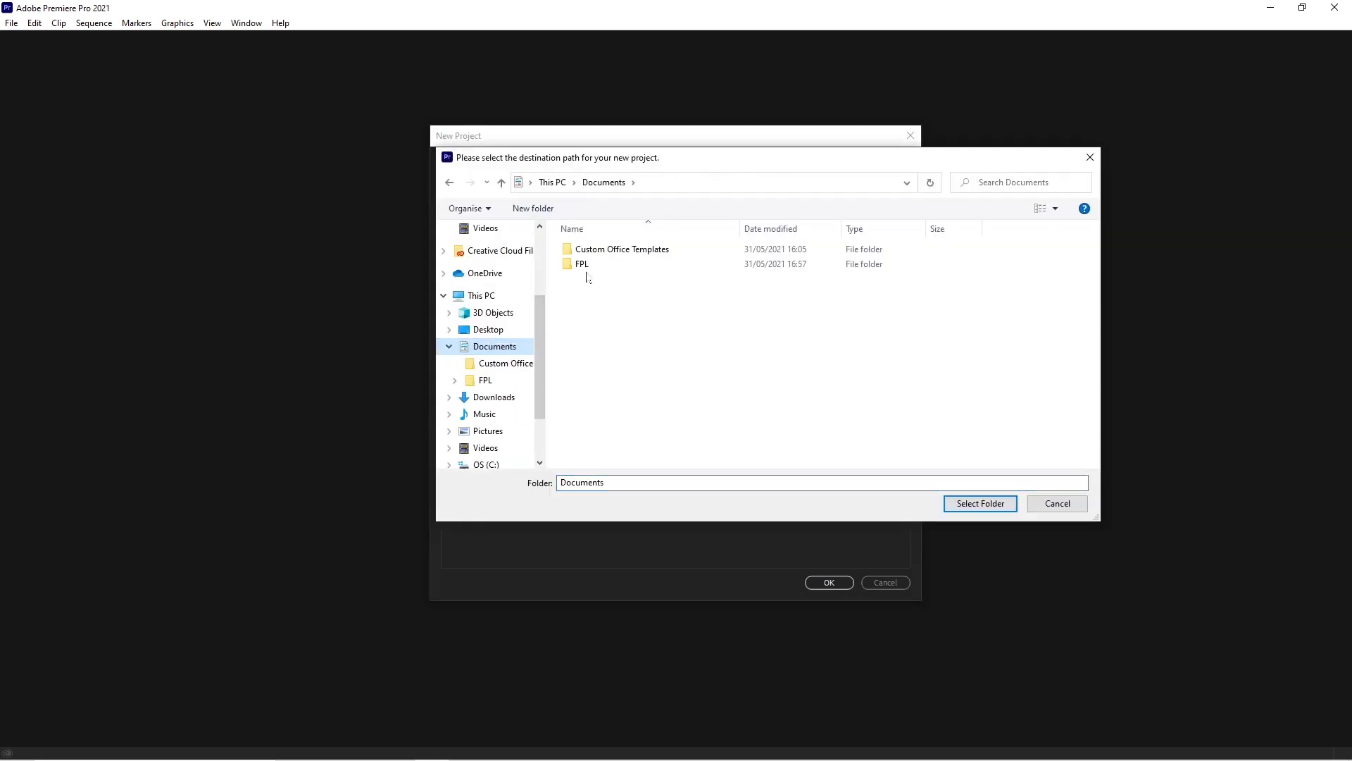
double_click(585, 264)
double_click(601, 309)
left_click(980, 503)
left_click(835, 583)
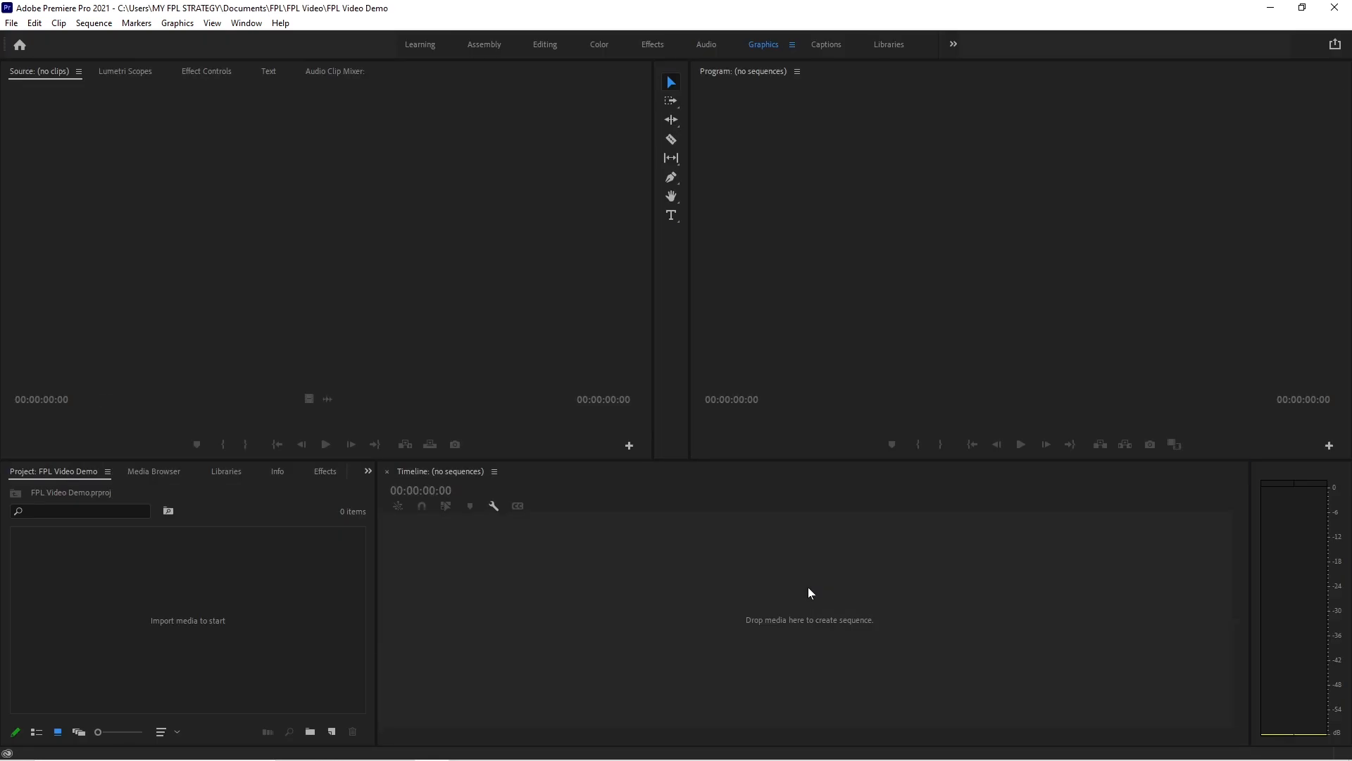
Step: Shrink the project window beside the FPL Video folder and place the FPL Video clip on the empty timeline
left_click(1303, 8)
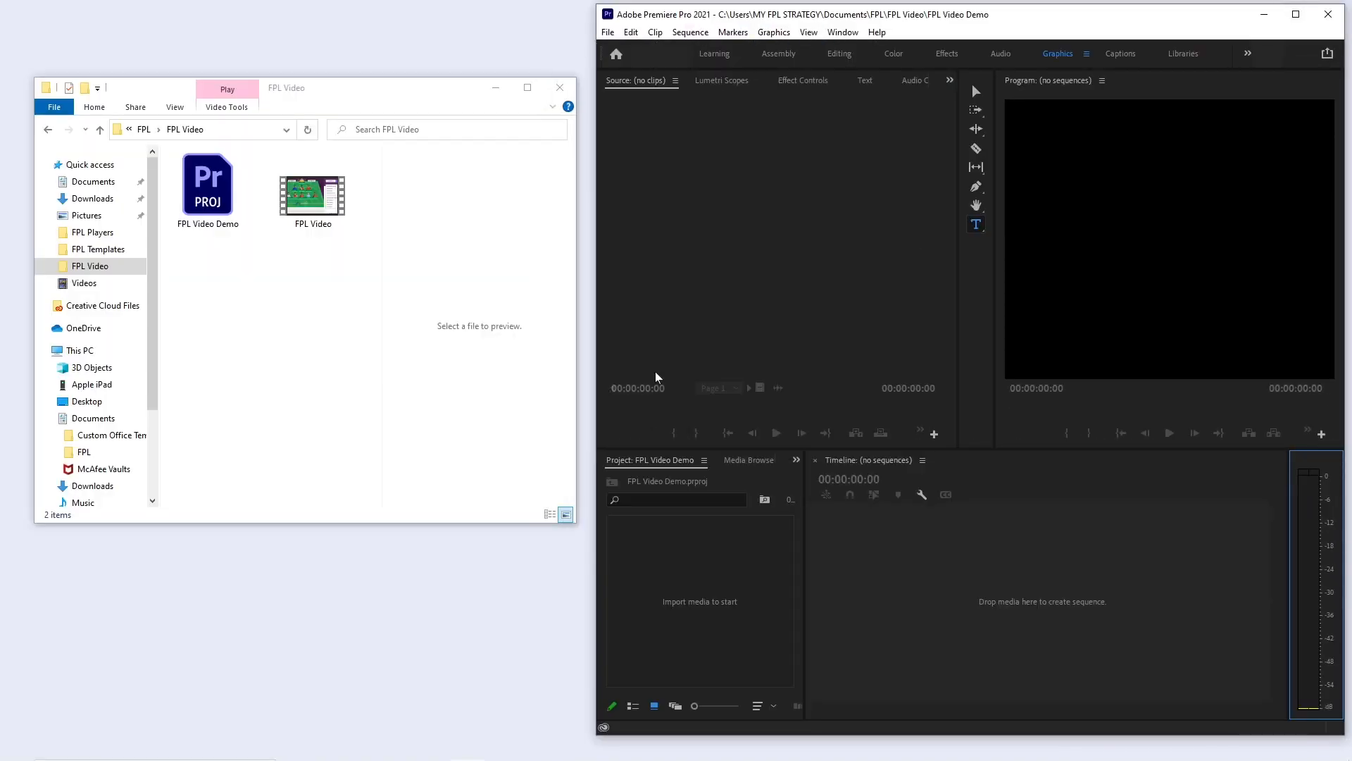
left_click_drag(304, 201, 1051, 639)
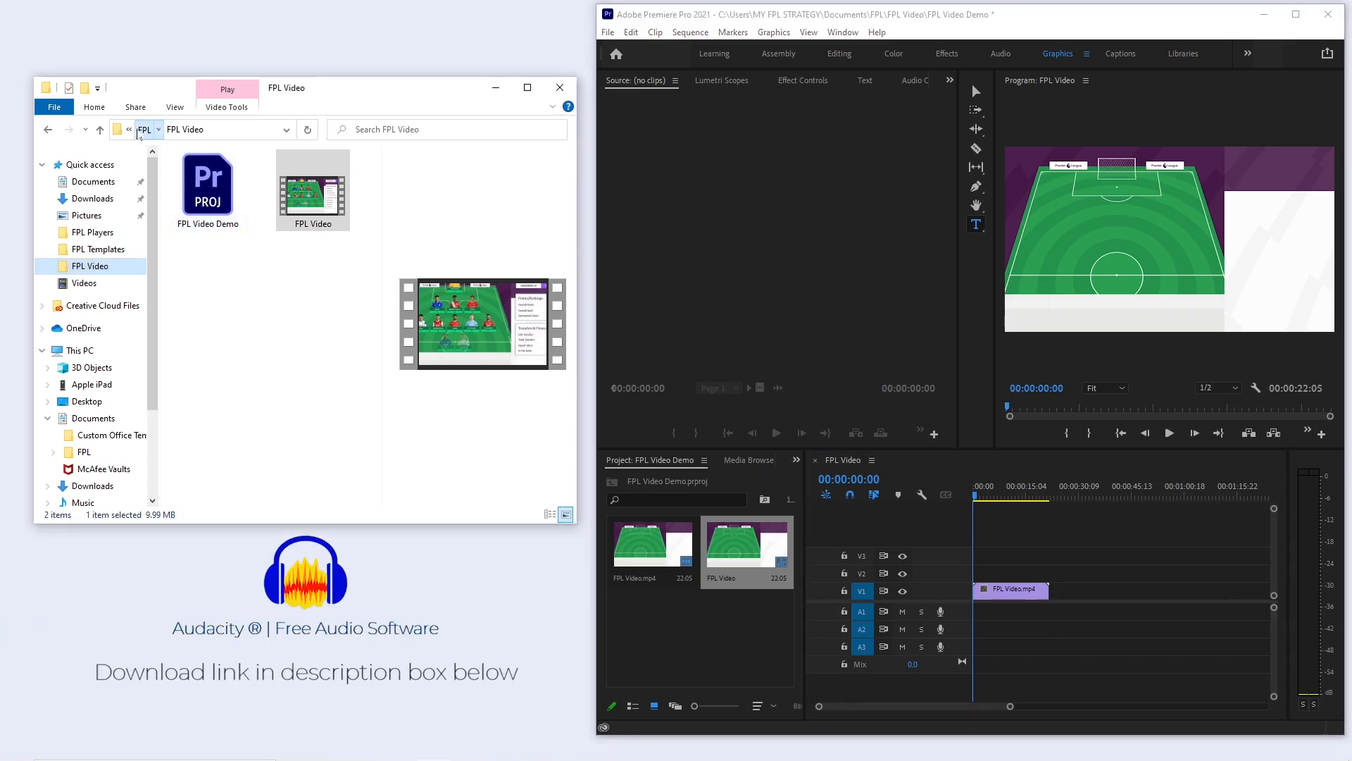
Step: Place FPL Demo Audio from the FPL Audio folder at the start of track A1, maximize Premiere Pro and lock that track
left_click(144, 129)
double_click(239, 175)
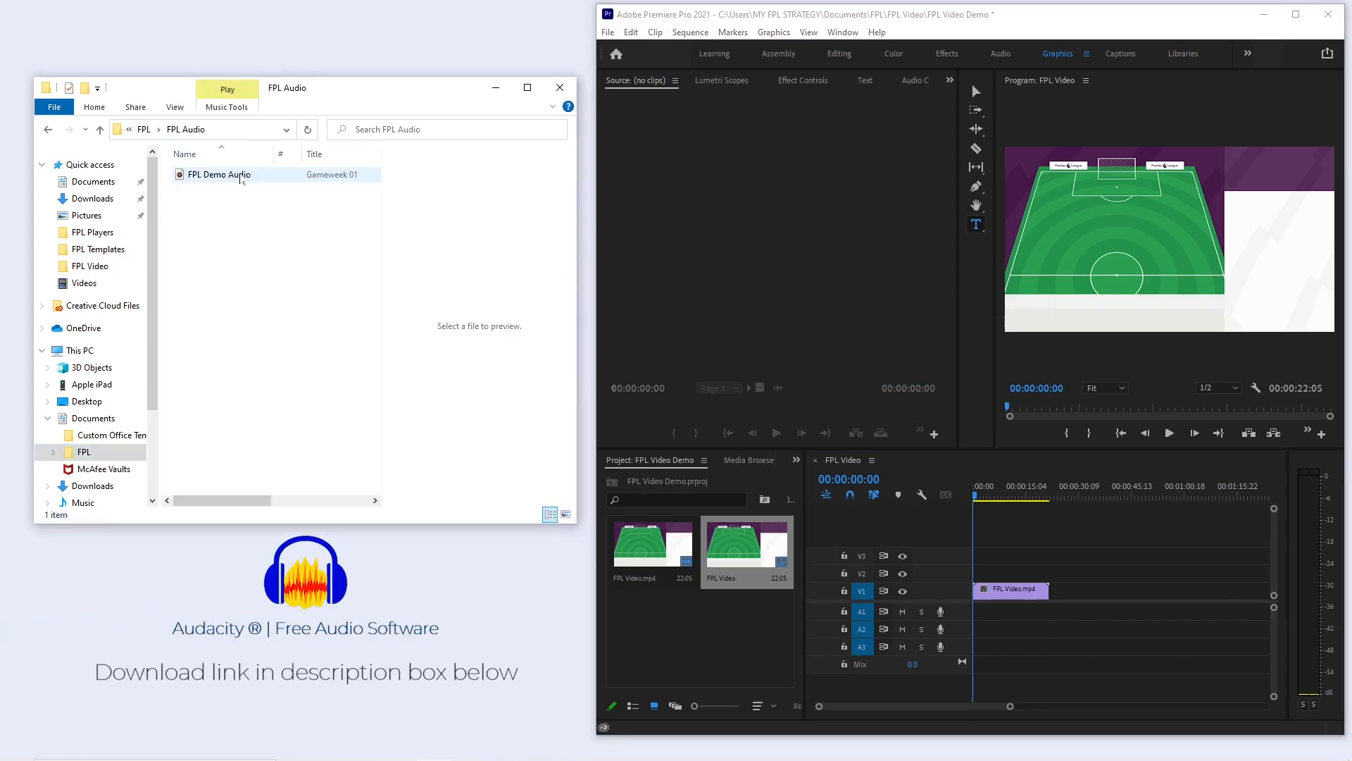
left_click_drag(206, 181, 975, 606)
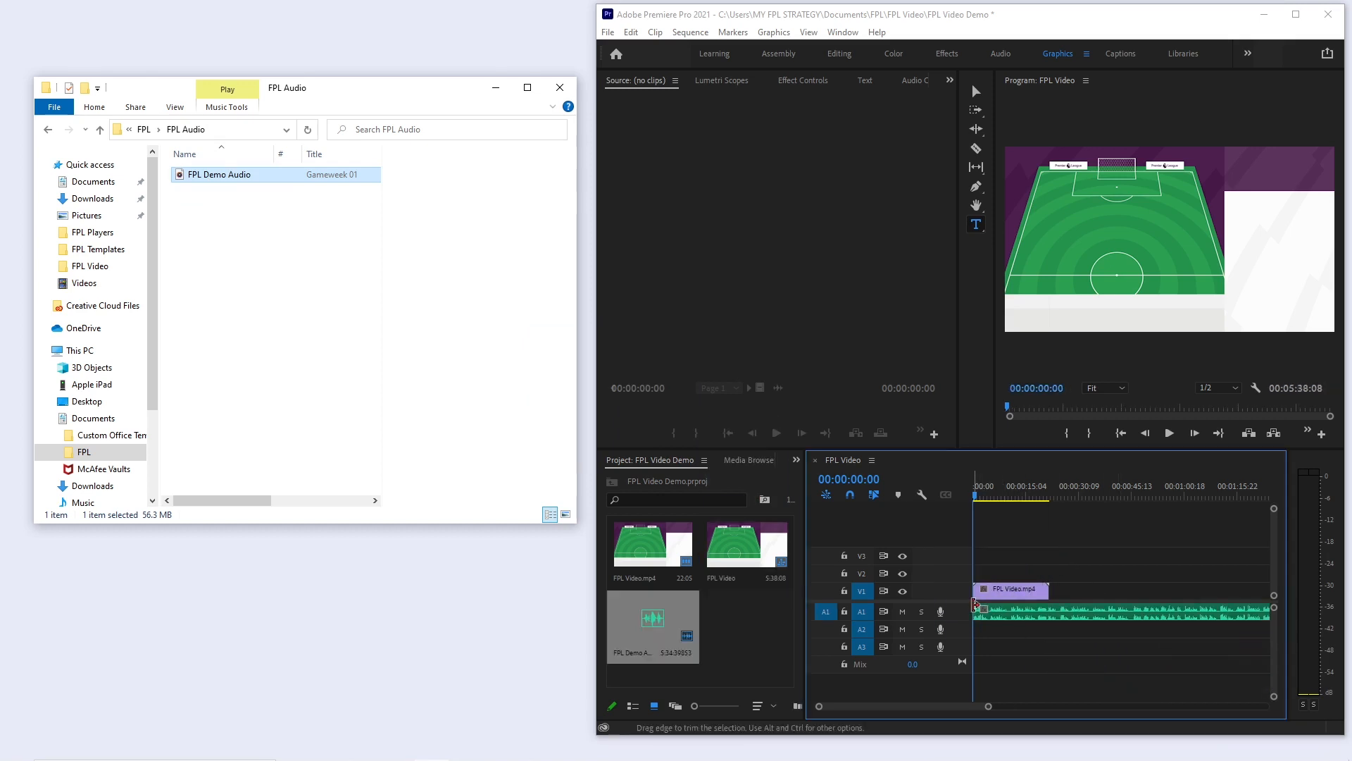
left_click(1296, 14)
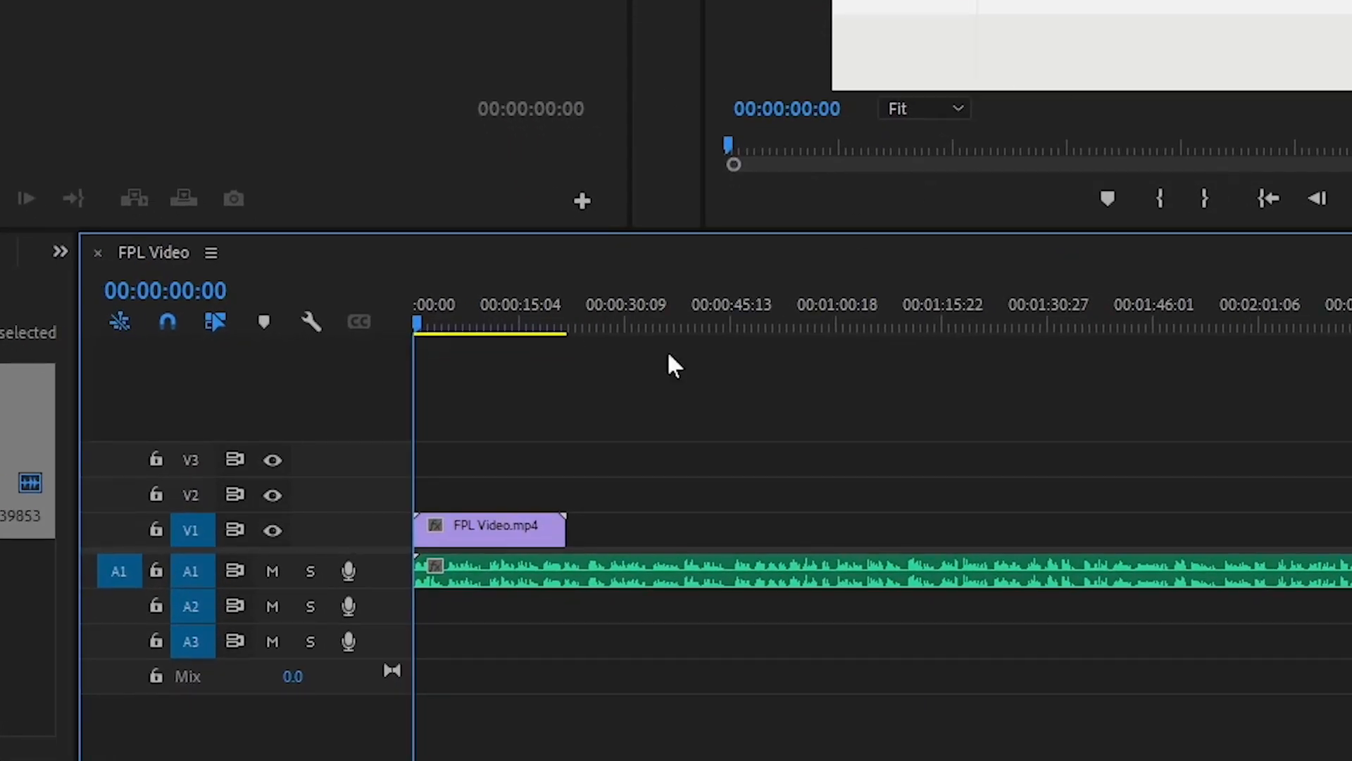
left_click(159, 570)
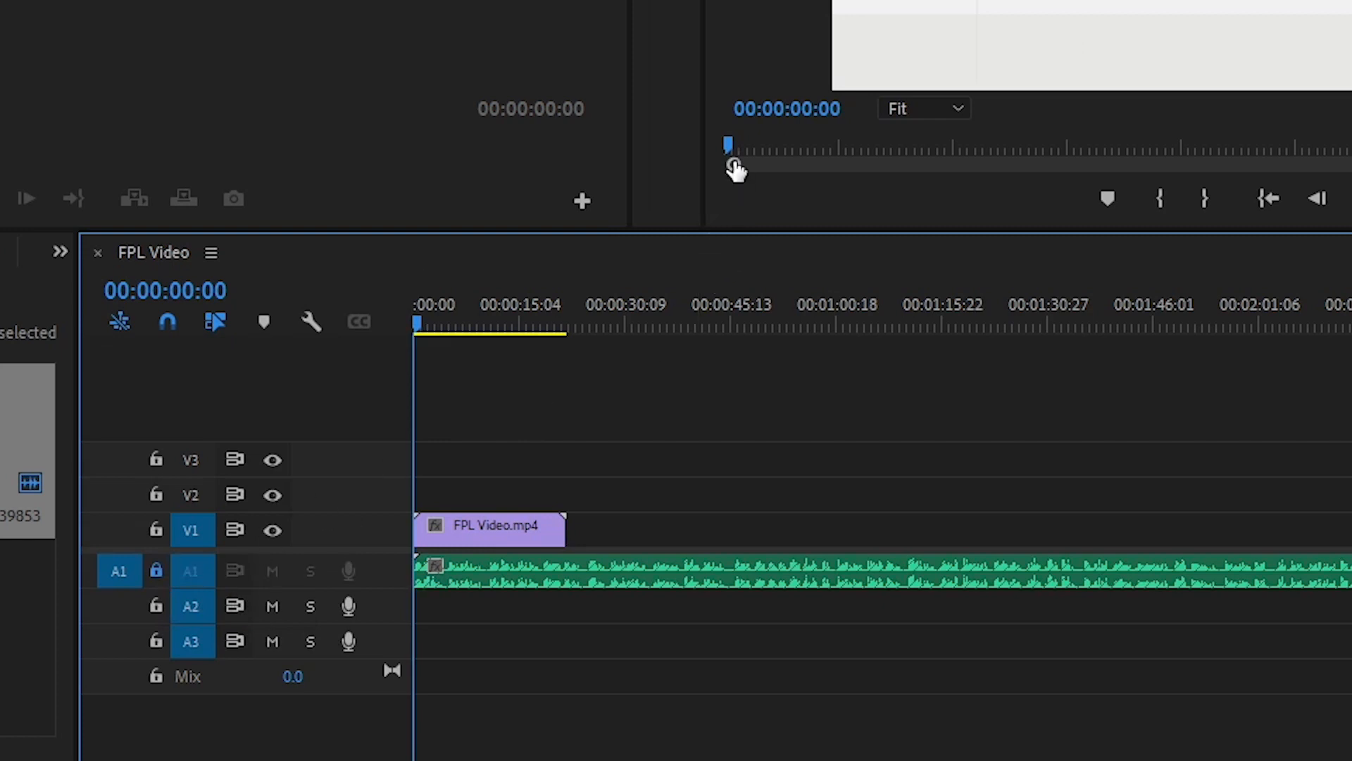
Step: Insert a frame hold segment in the FPL Video clip at 00:00:02:09 and extend it to about 22 seconds
left_click_drag(732, 147, 740, 147)
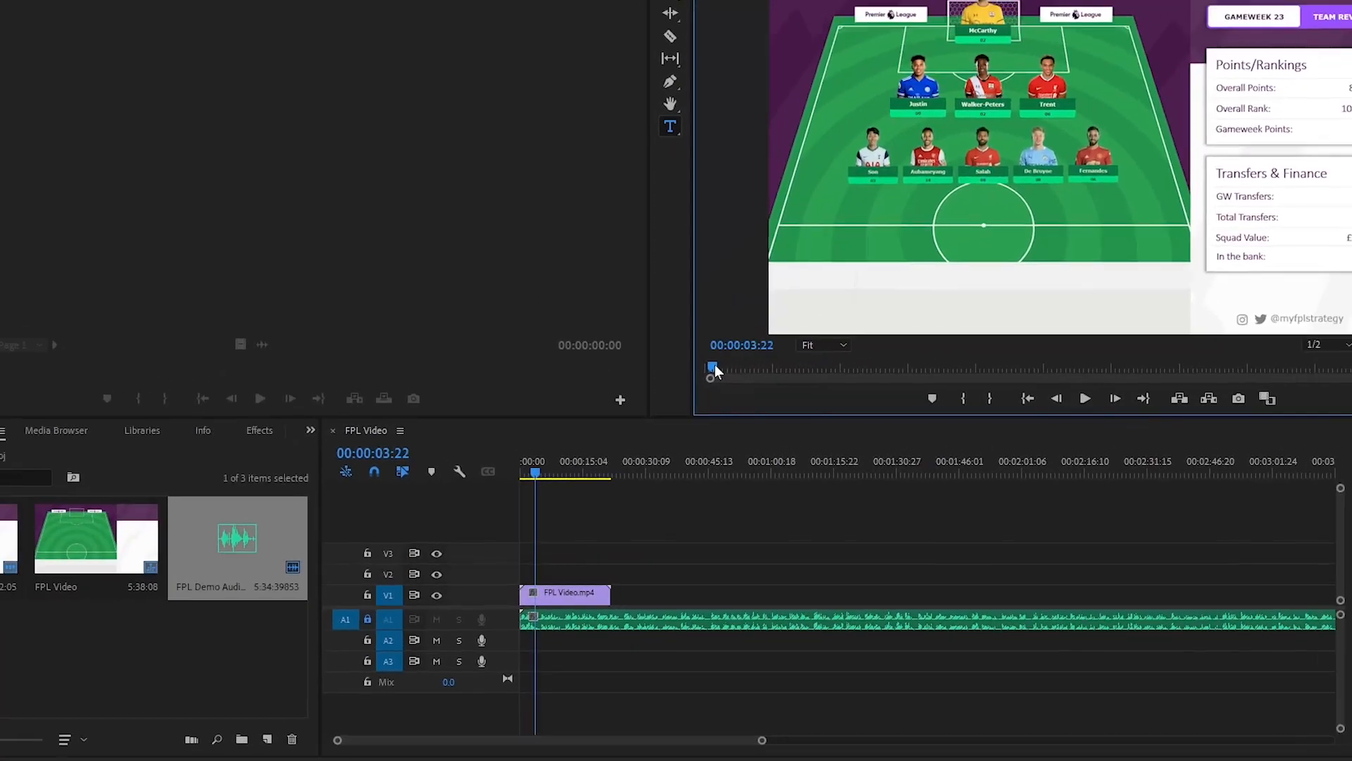
left_click_drag(714, 365, 710, 371)
left_click_drag(710, 421, 709, 420)
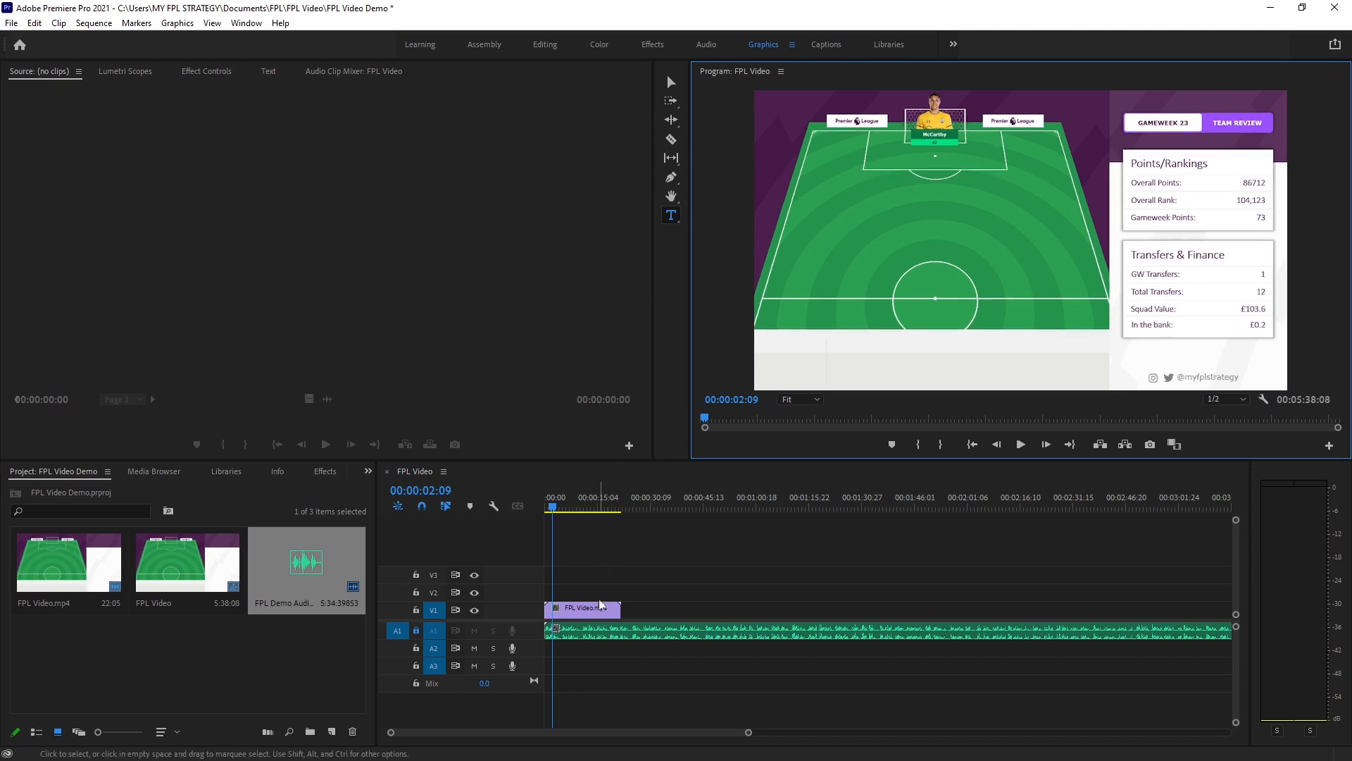
right_click(600, 617)
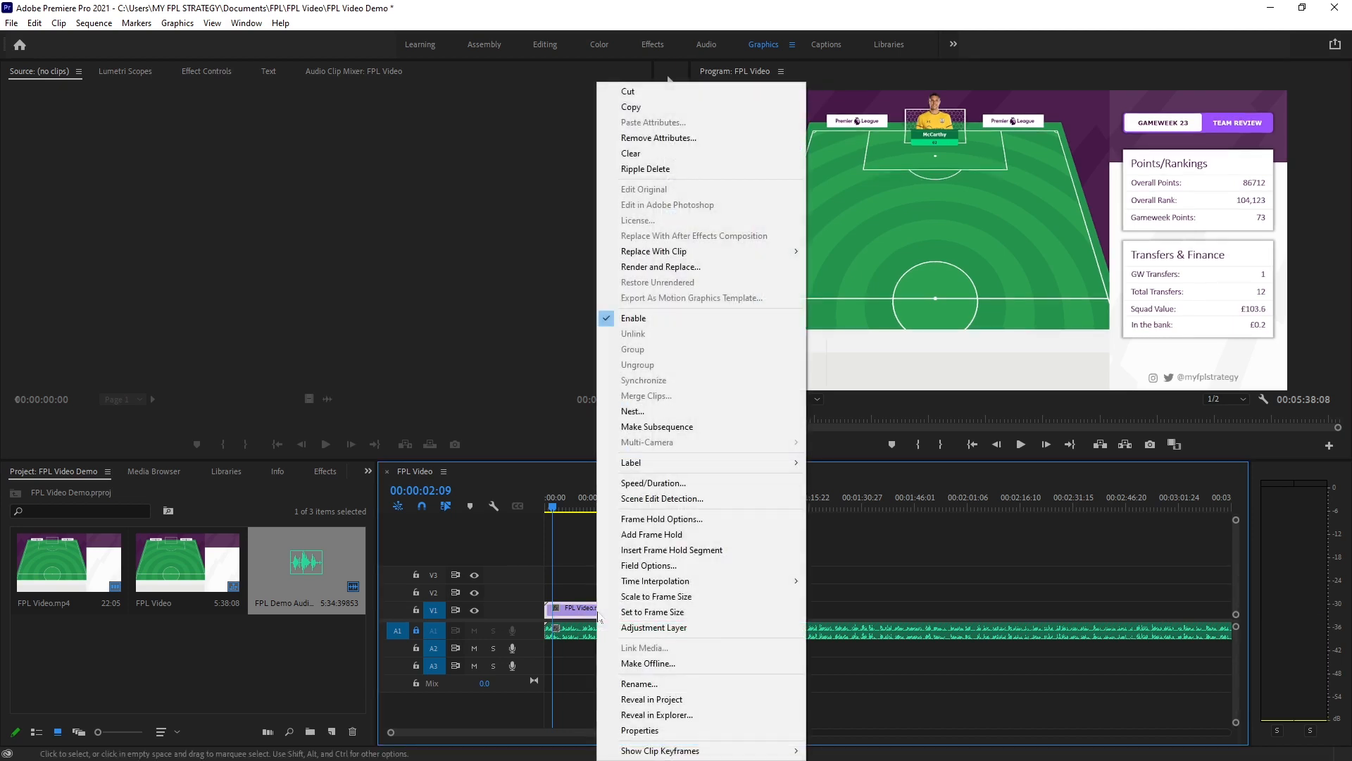
left_click(666, 550)
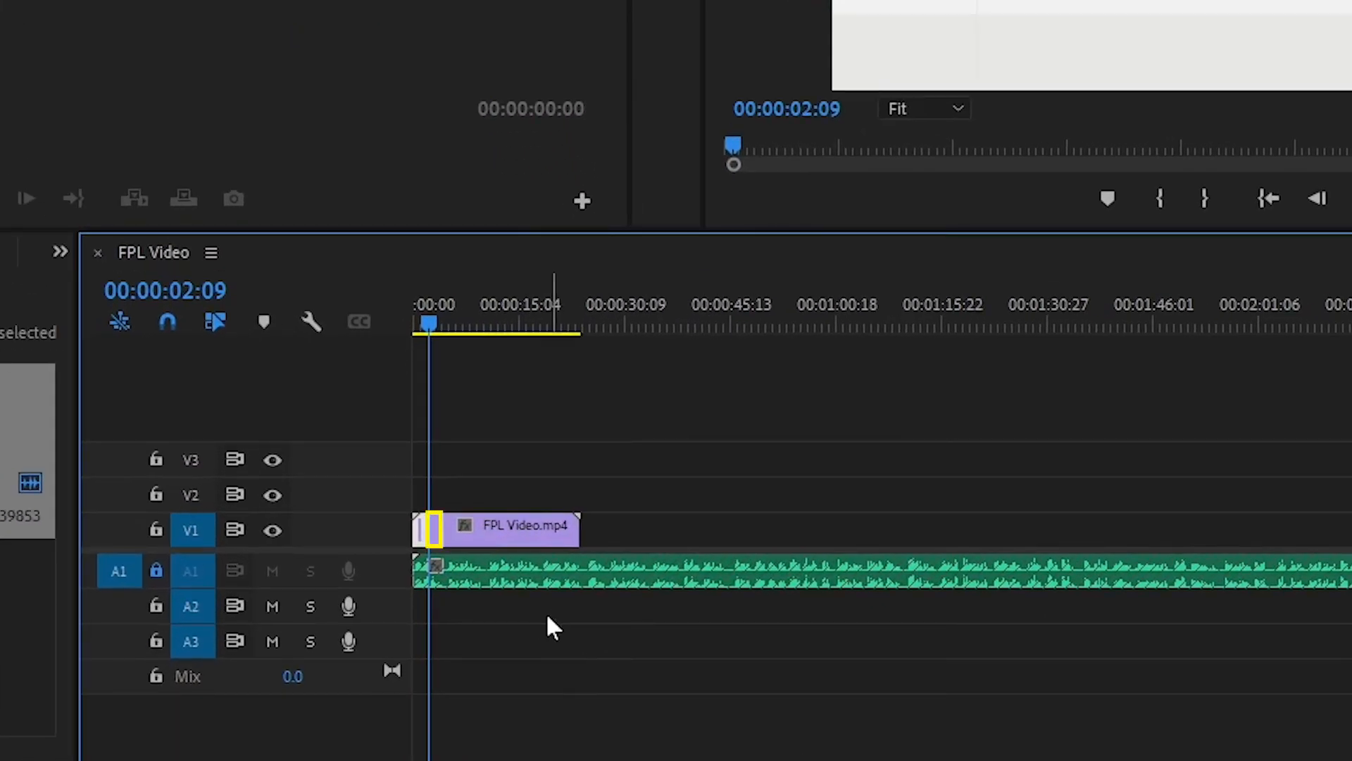
left_click_drag(429, 533, 464, 560)
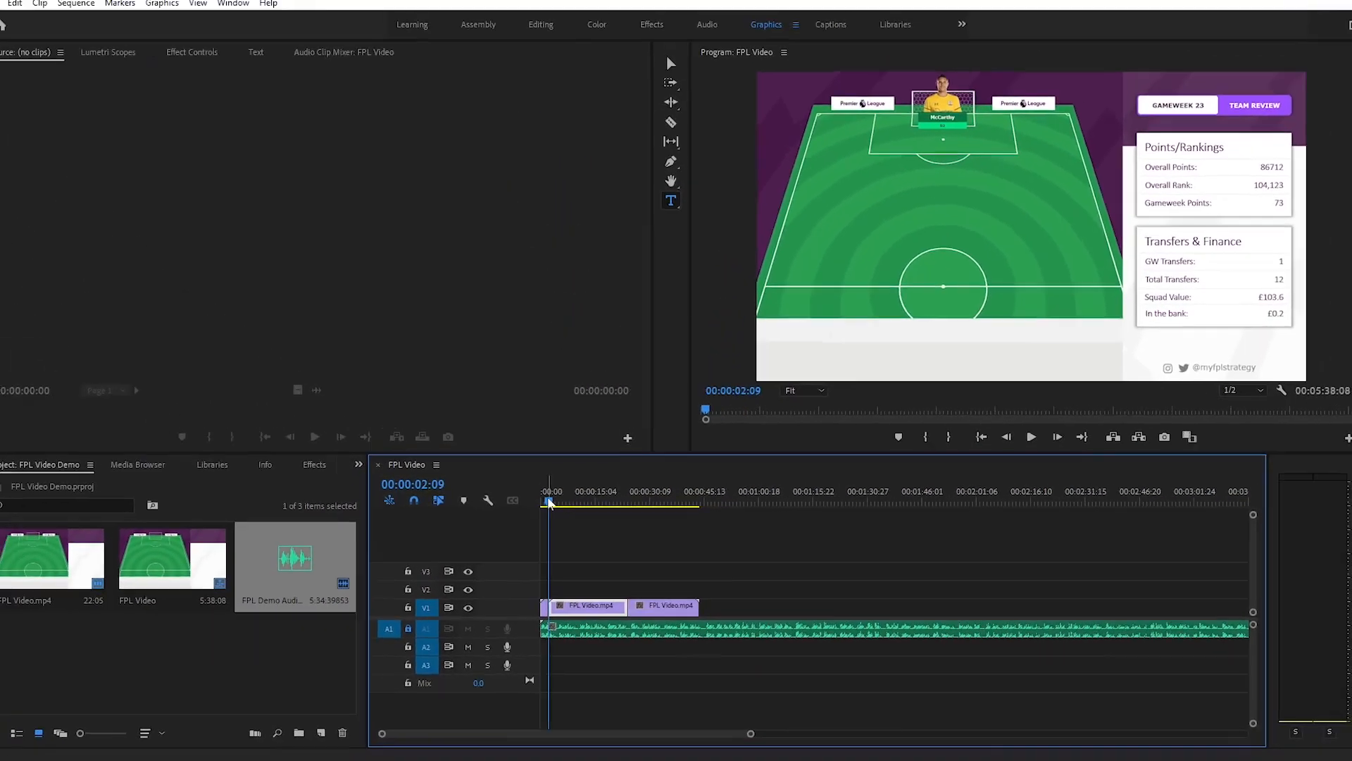
Step: Play the sequence from the beginning to check how the held frame fits the audio
left_click_drag(461, 371, 446, 370)
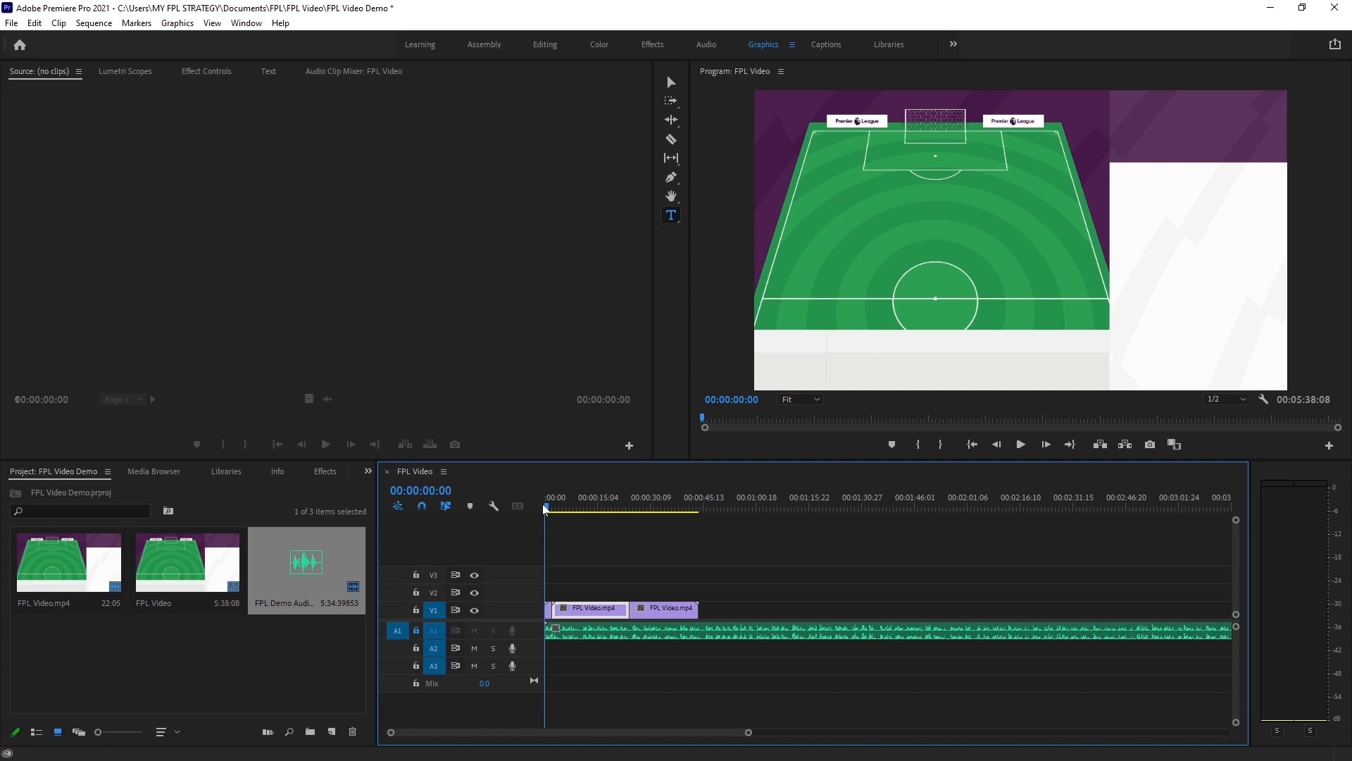
left_click(1015, 444)
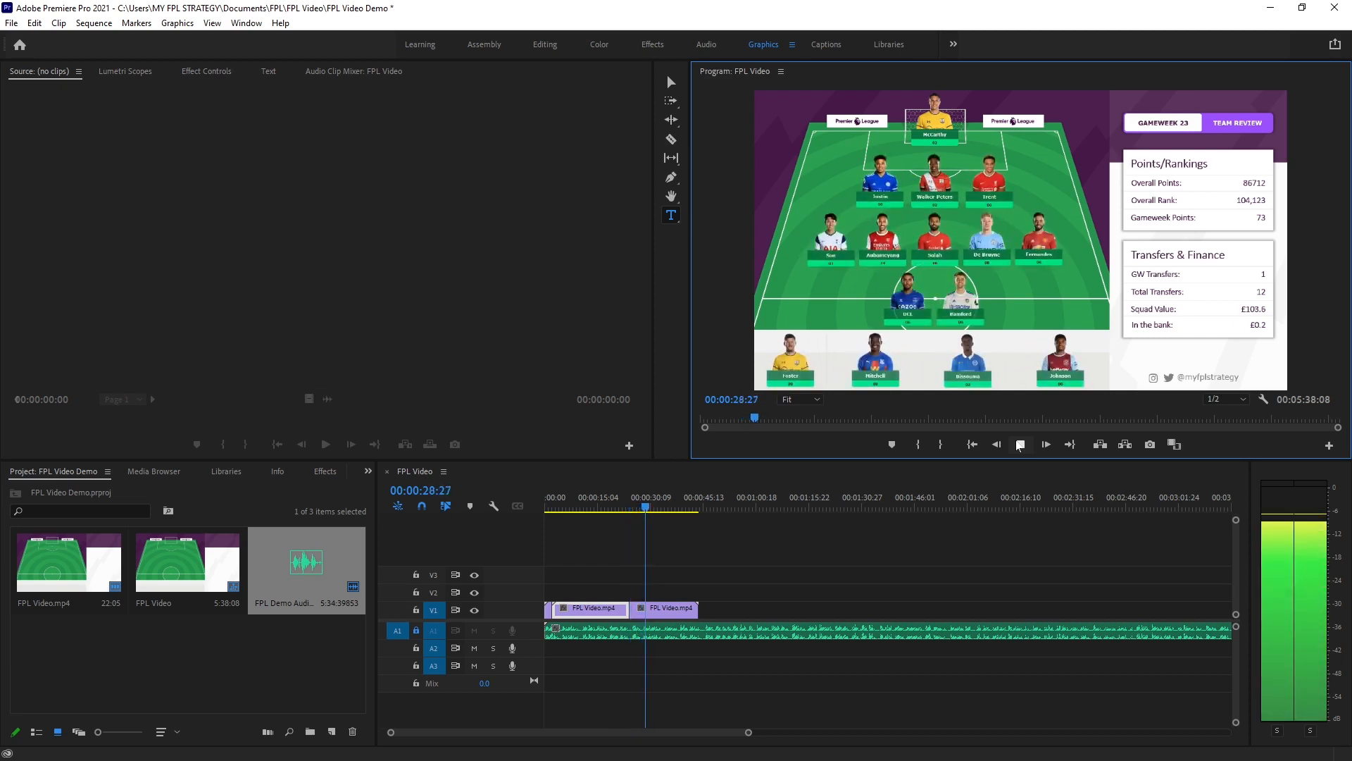
left_click(1020, 445)
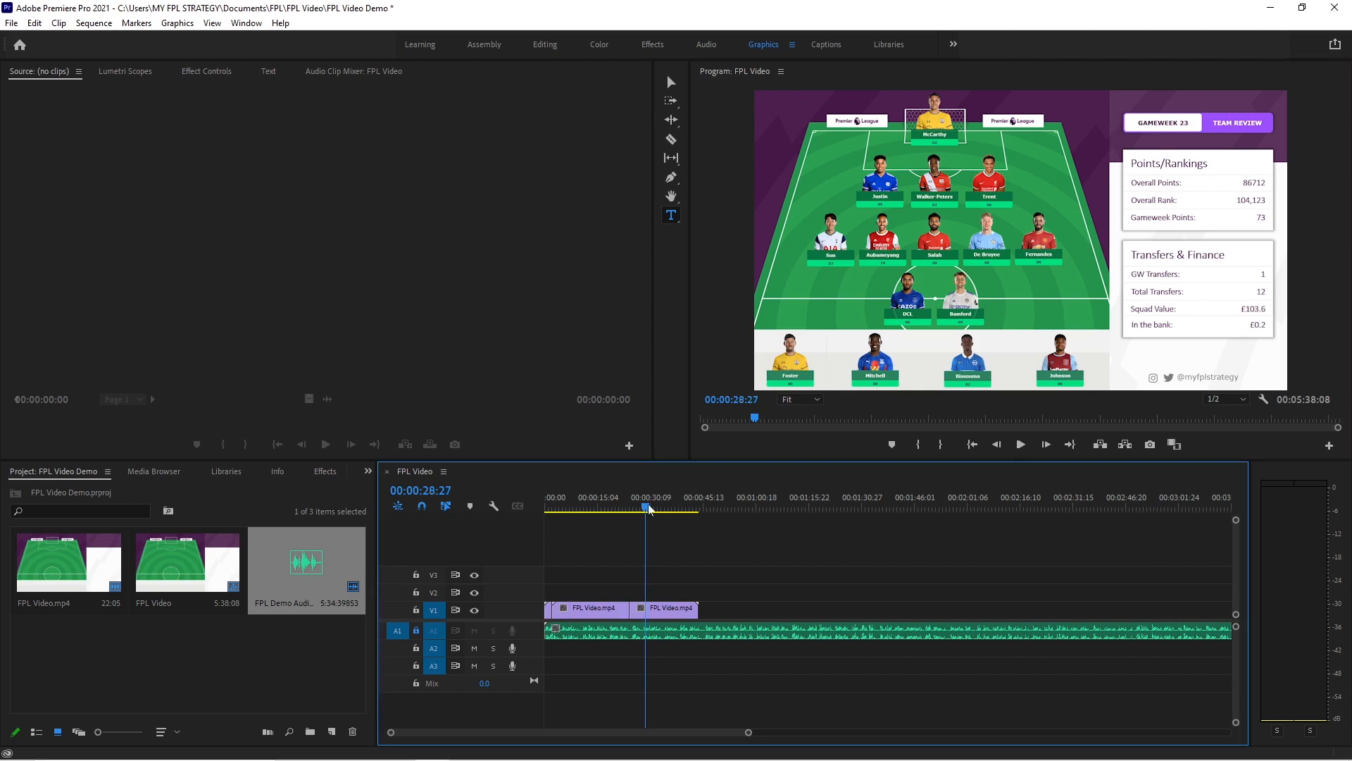
Step: Set up a media export of the sequence in H.264 format with the YouTube 1080p Full HD preset
left_click(11, 24)
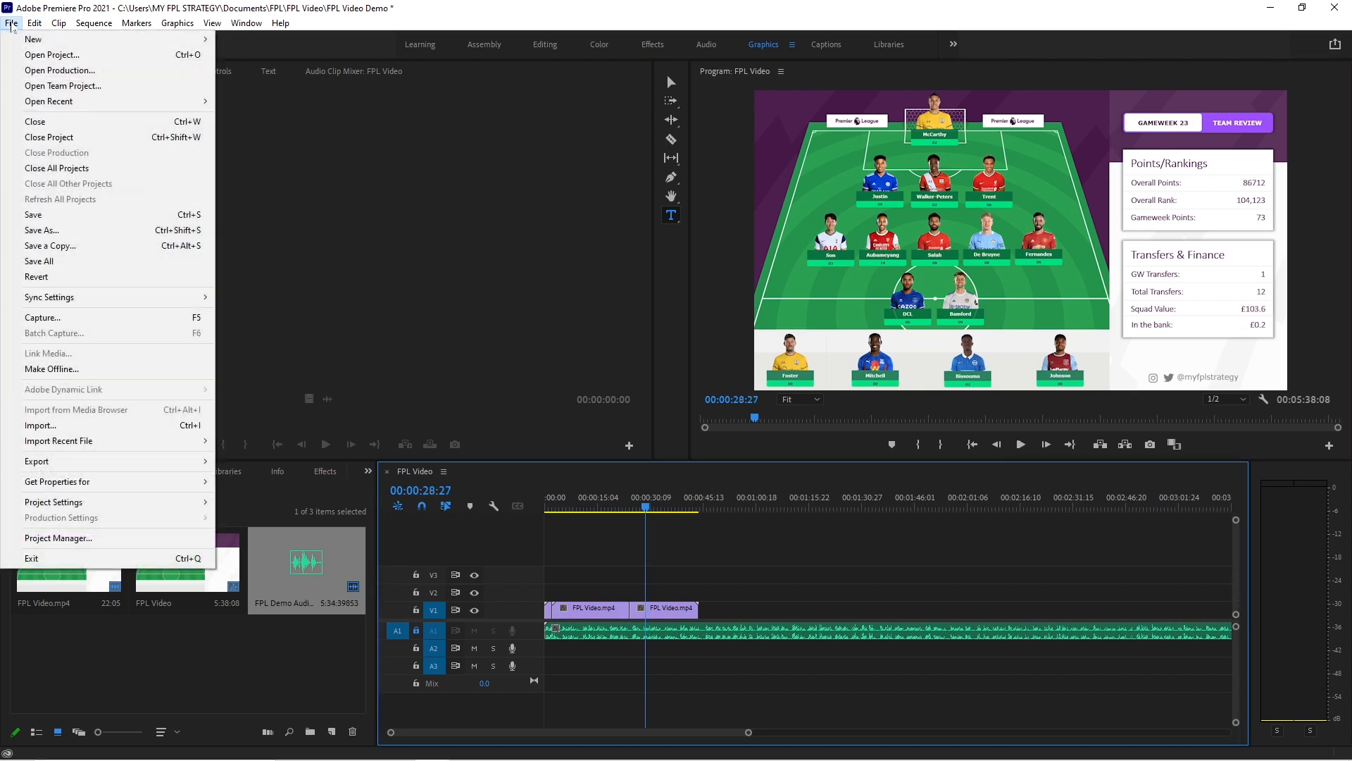
mouse_move(66, 463)
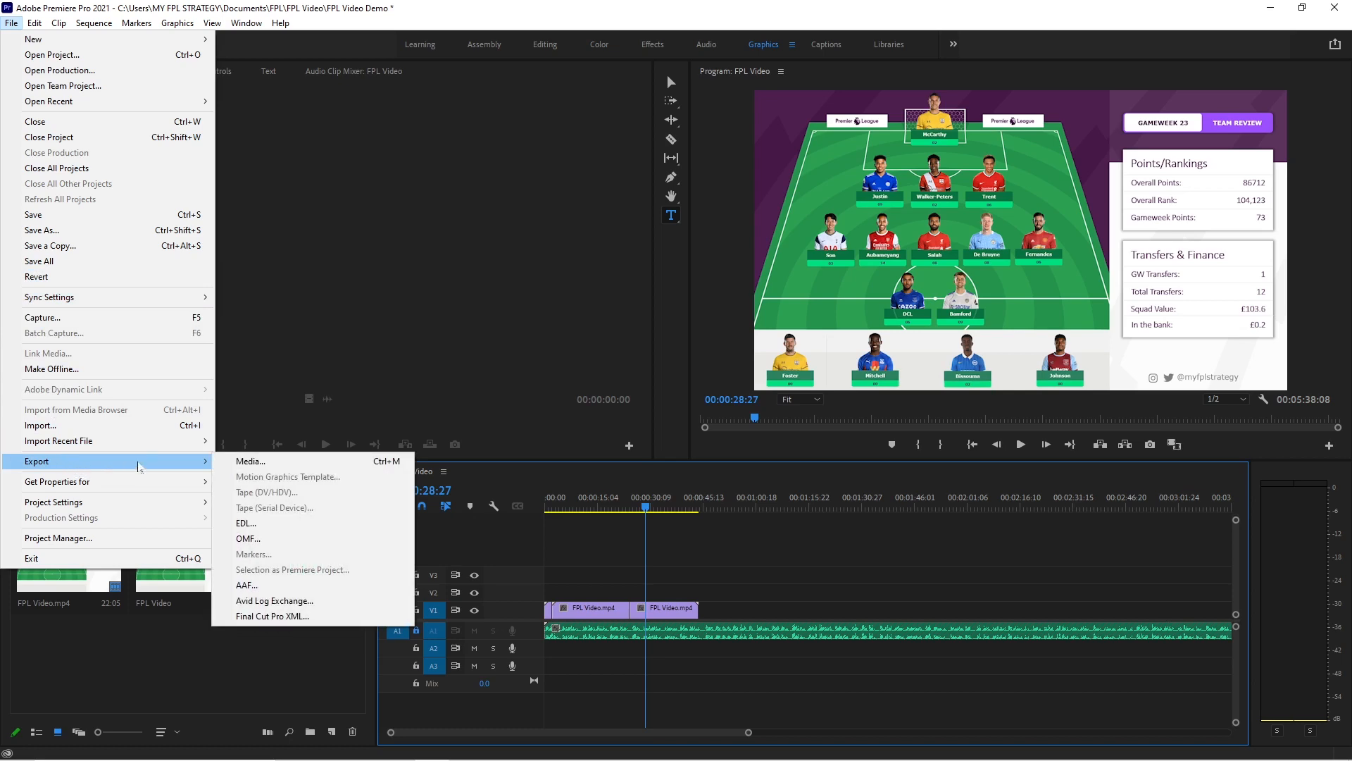
left_click(237, 462)
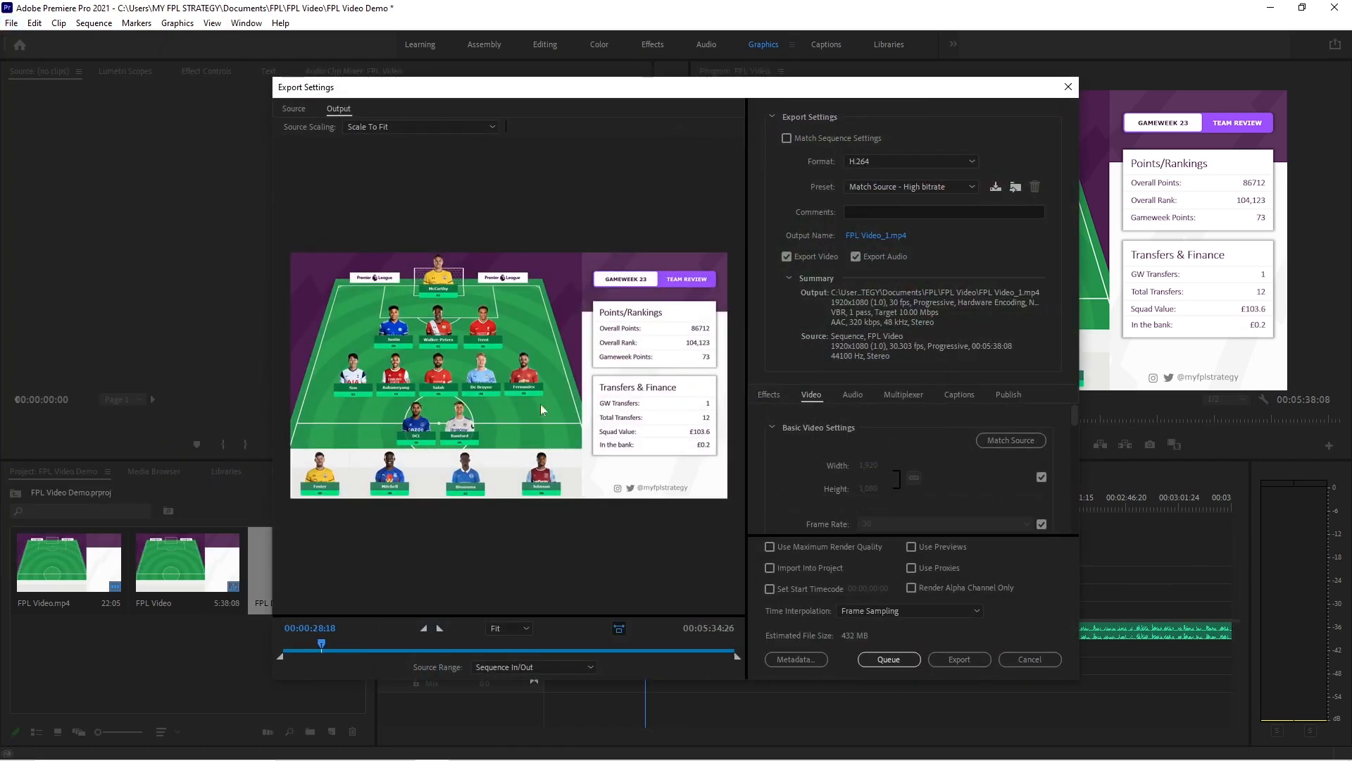
left_click(886, 158)
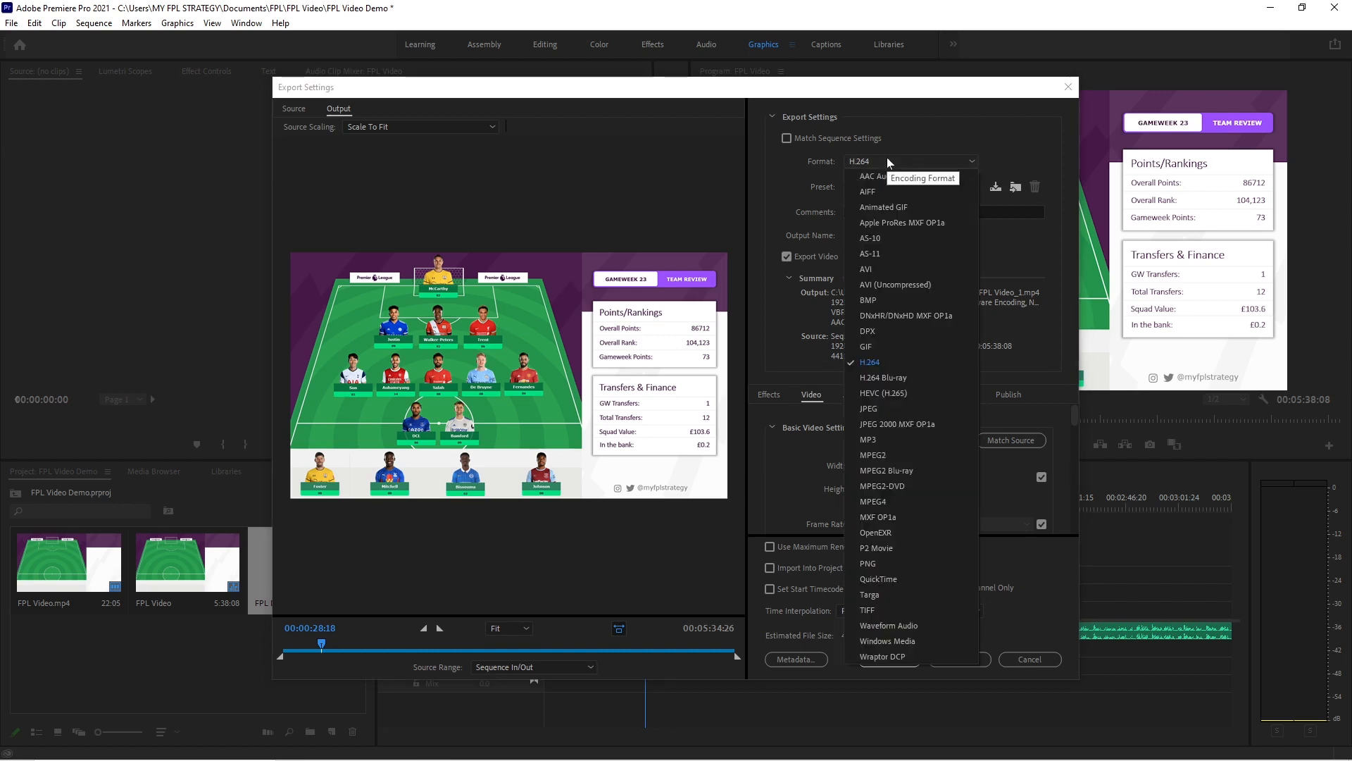
left_click(872, 365)
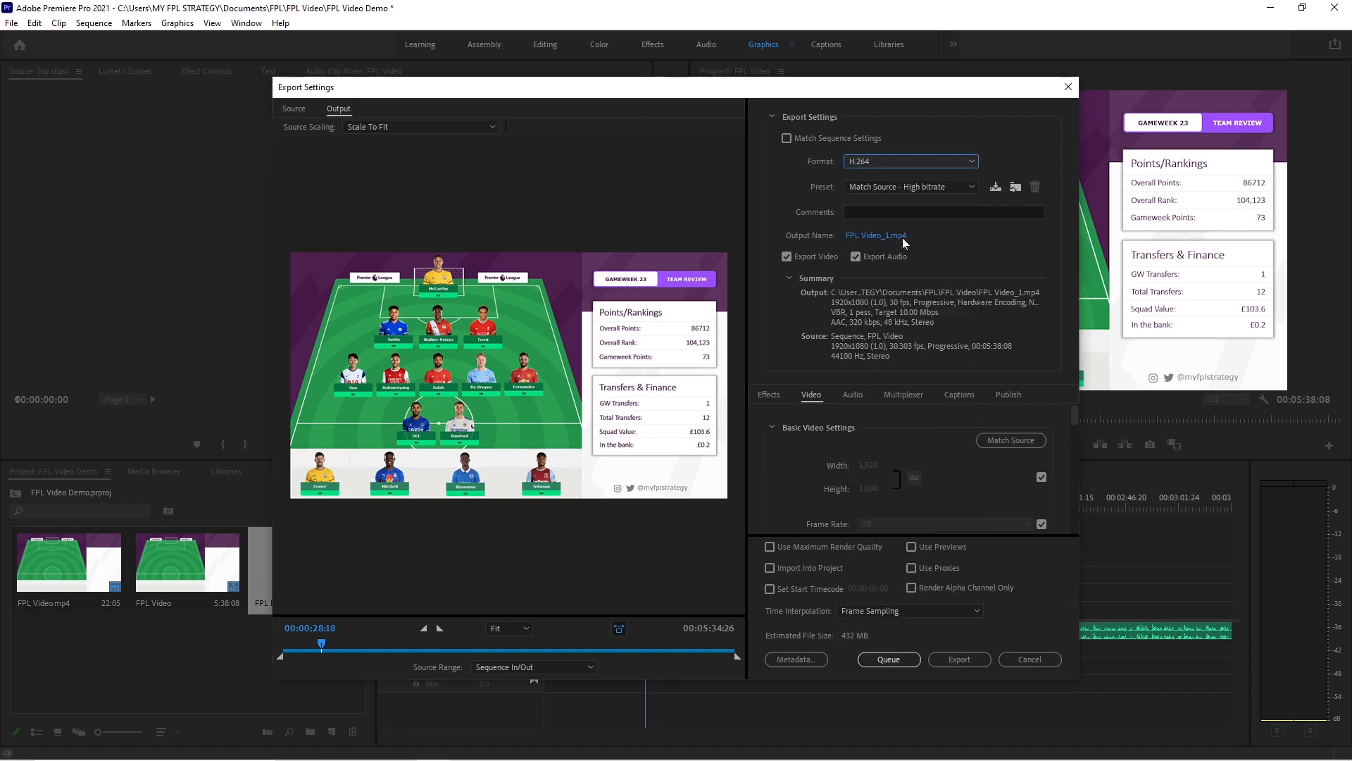
left_click(882, 185)
scroll(930, 572, "down", 1)
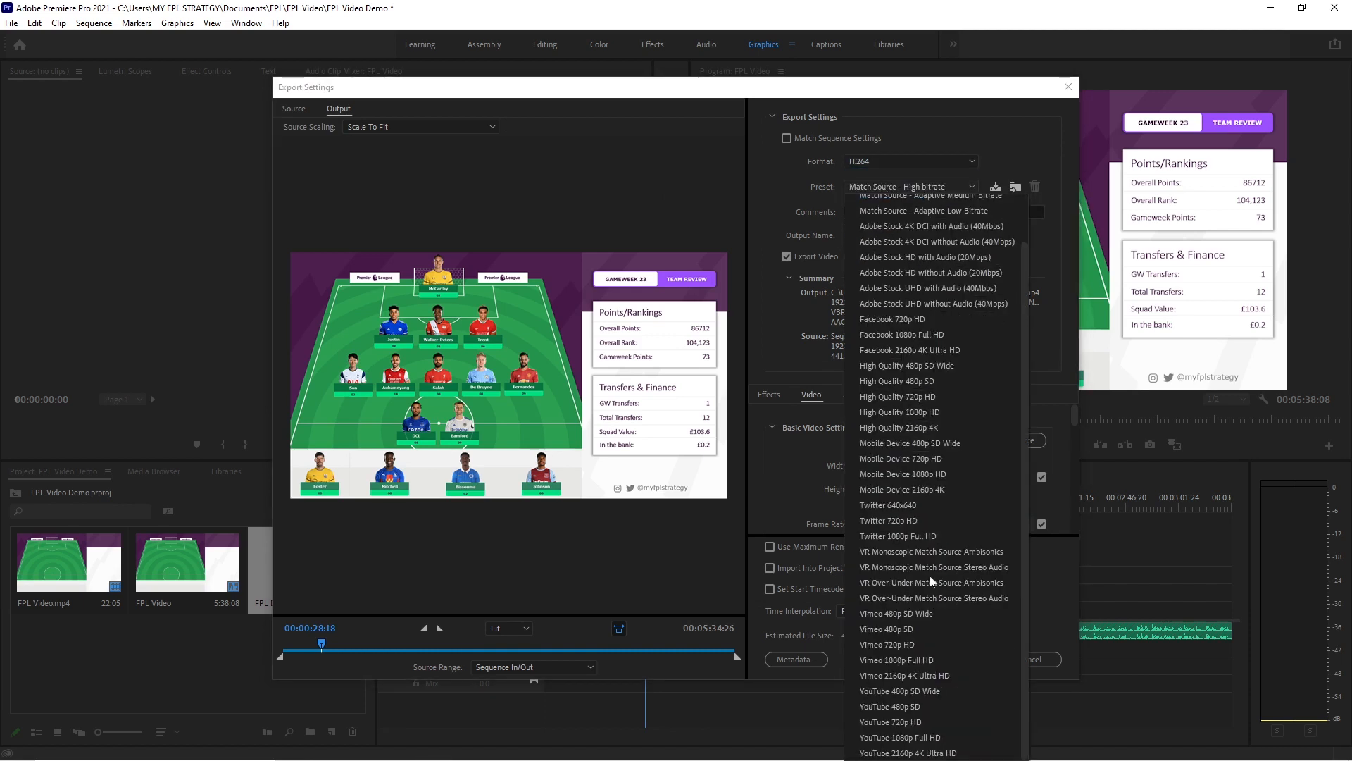
left_click(908, 738)
Step: Name the output file FINAL FPL Video and export the video
left_click(877, 237)
type("FINAL FPL Video")
left_click(810, 454)
left_click(970, 661)
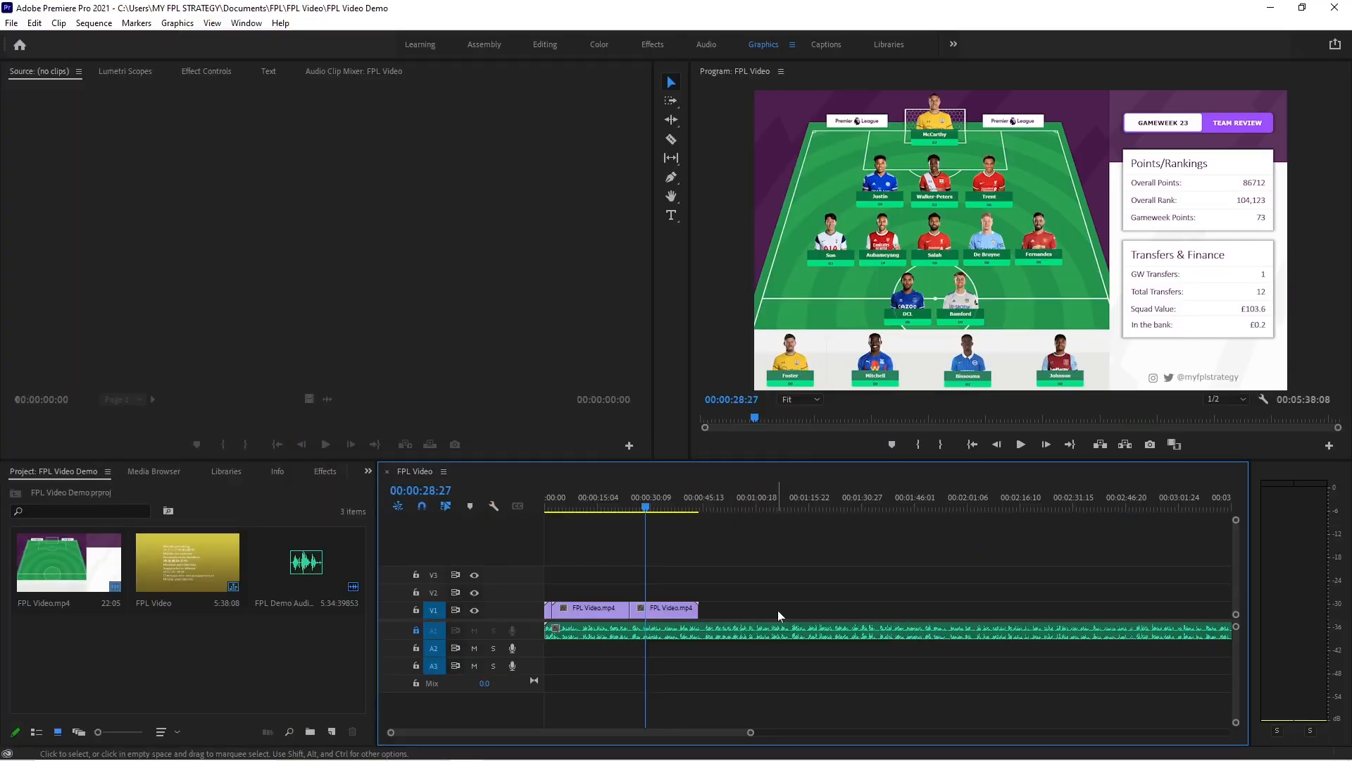
Step: Close Premiere Pro and return to the open PowerPoint presentation, bringing up its insertion commands
left_click(1336, 9)
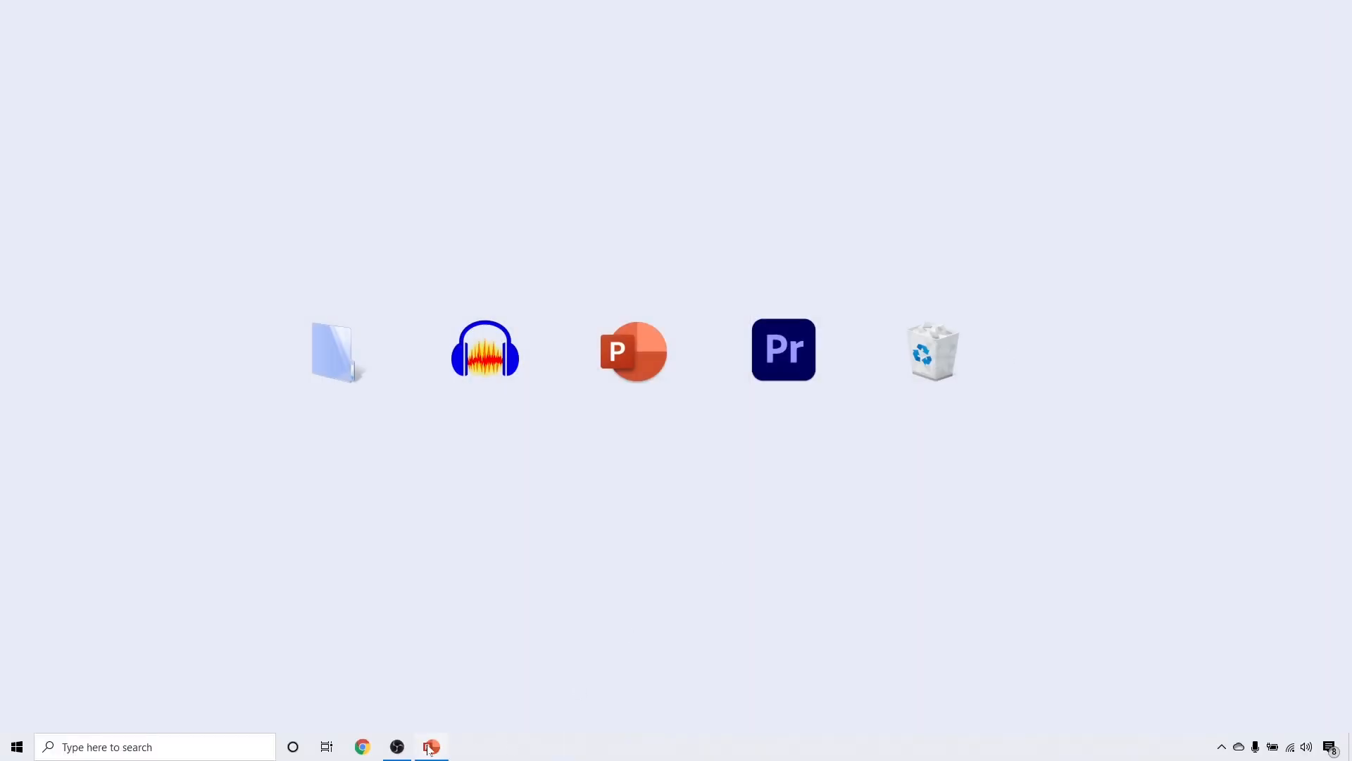
left_click(431, 747)
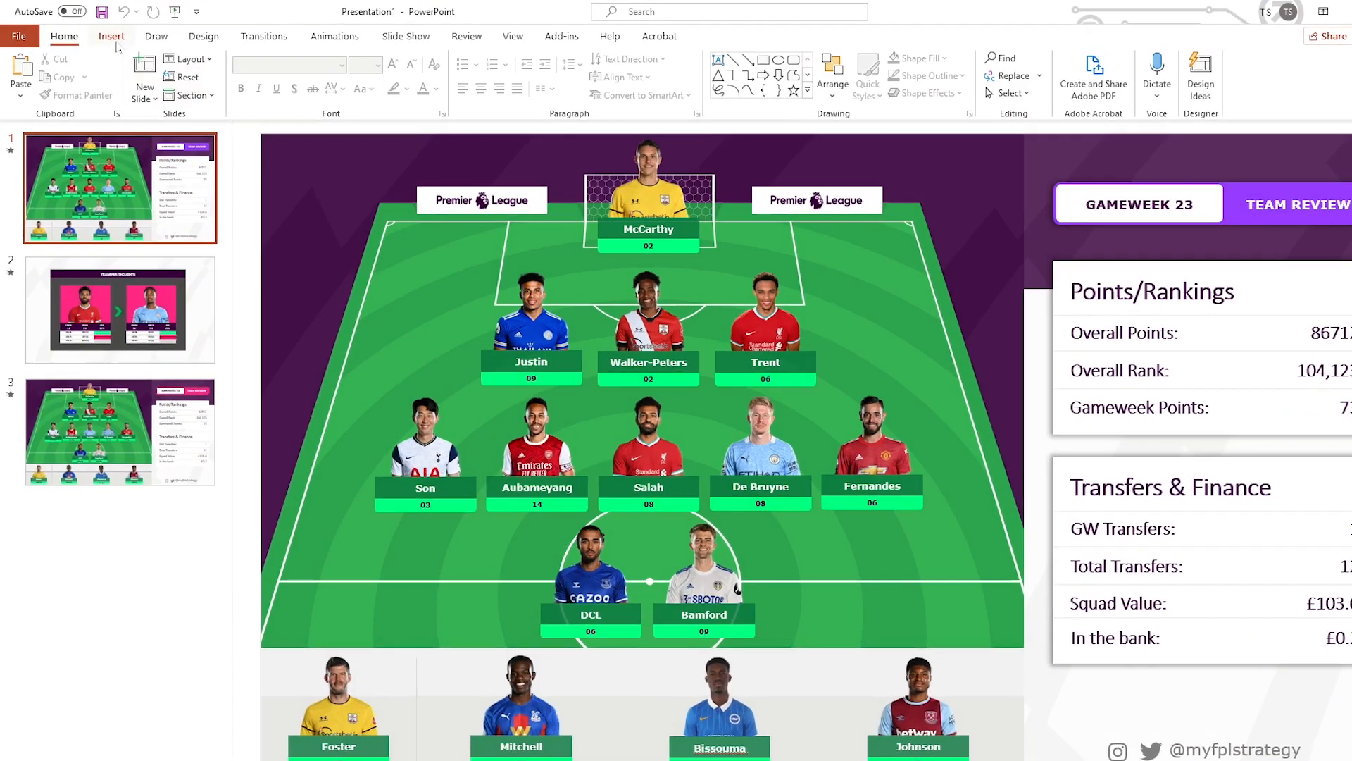
left_click(104, 34)
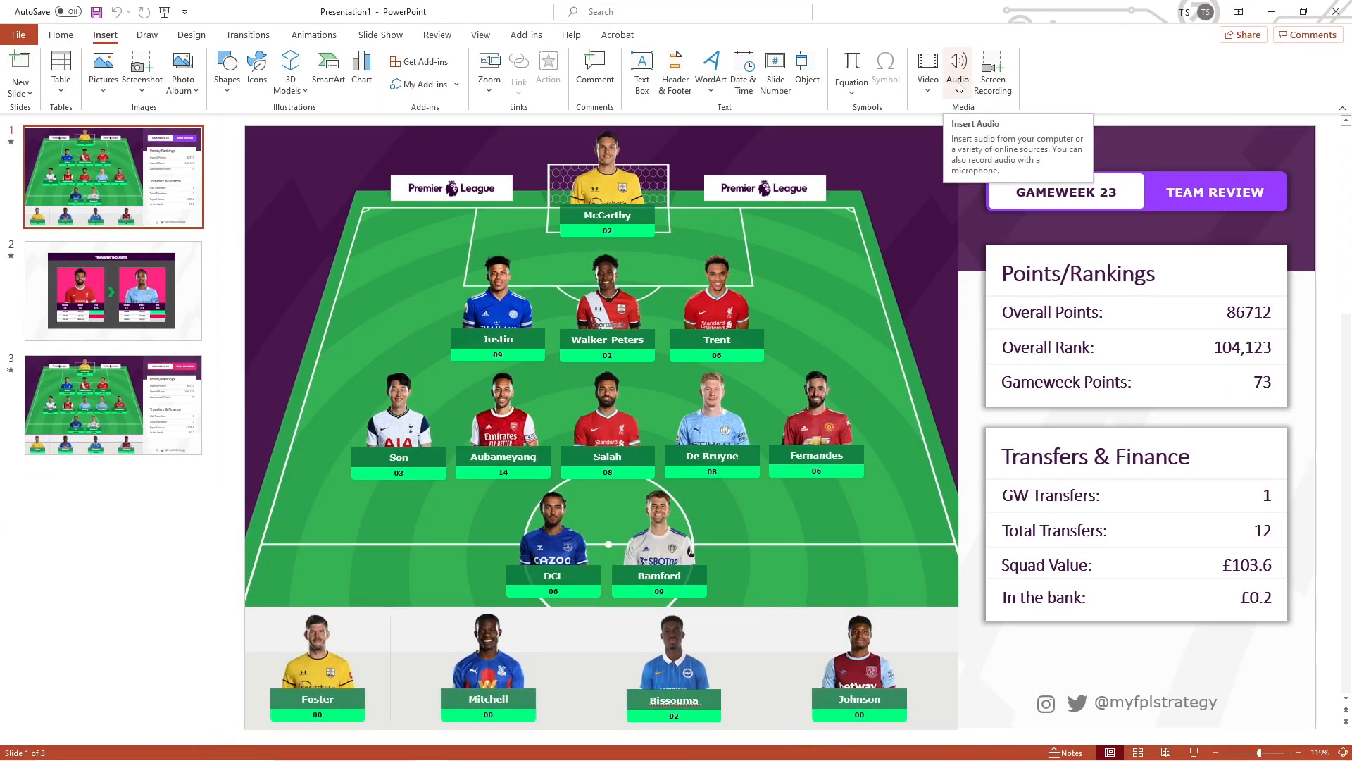
Step: Examine the recording devices in the Windows sound settings, checking which microphone is the default, and return to the presentation
mouse_move(1183, 760)
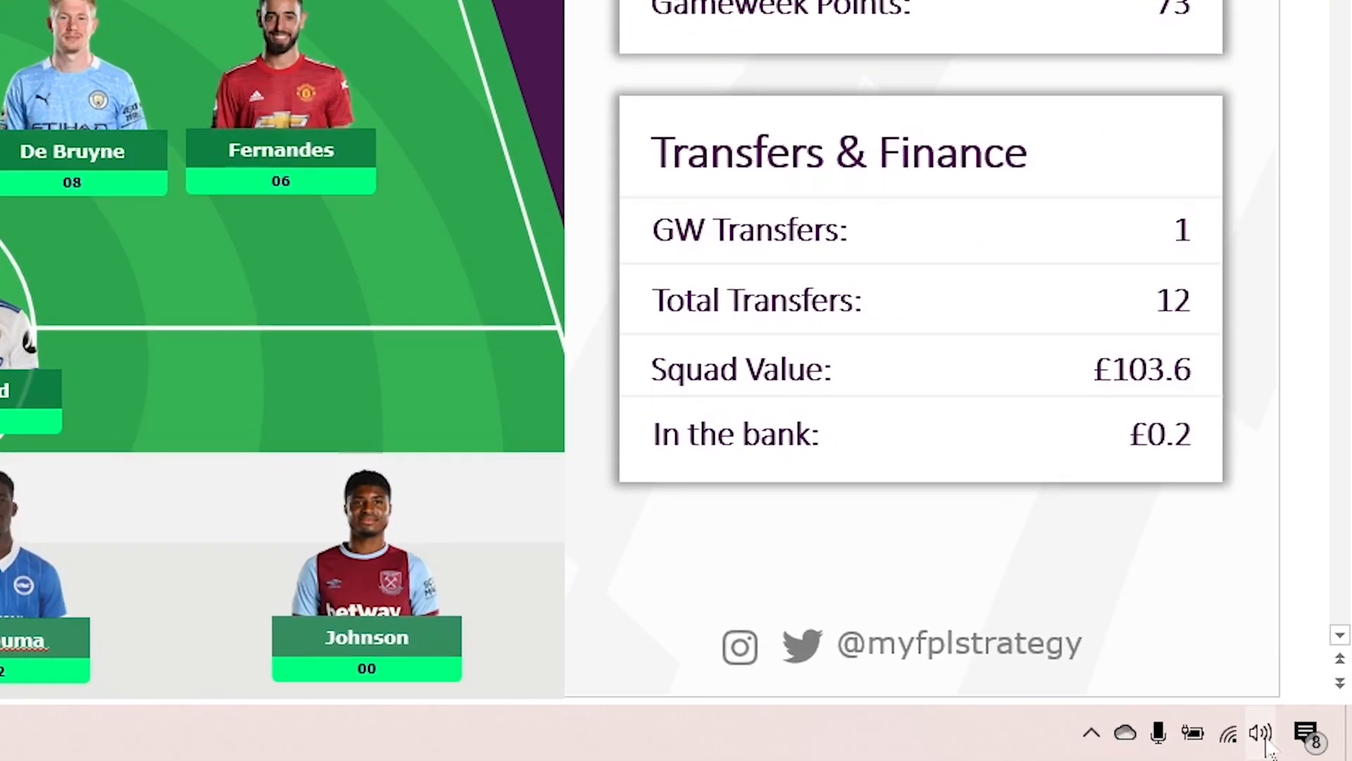
right_click(1263, 739)
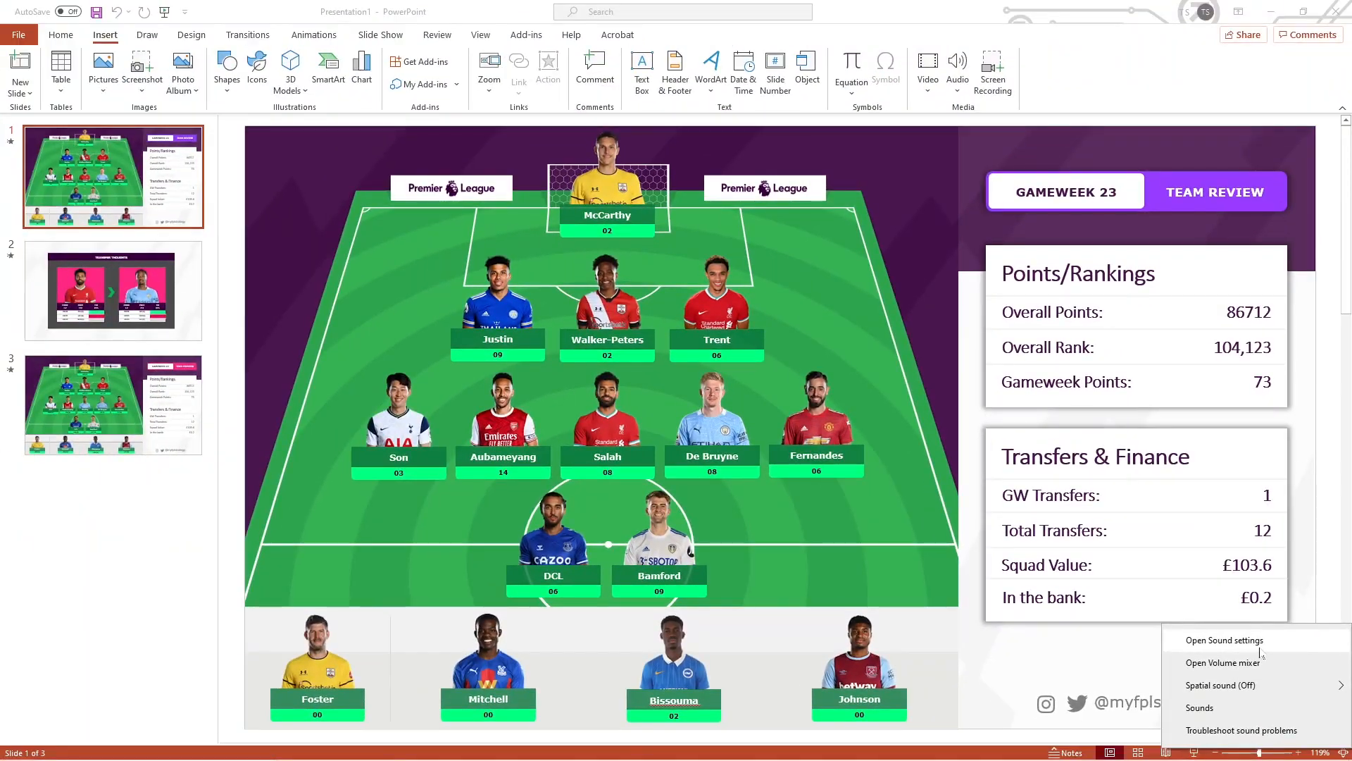
left_click(1260, 647)
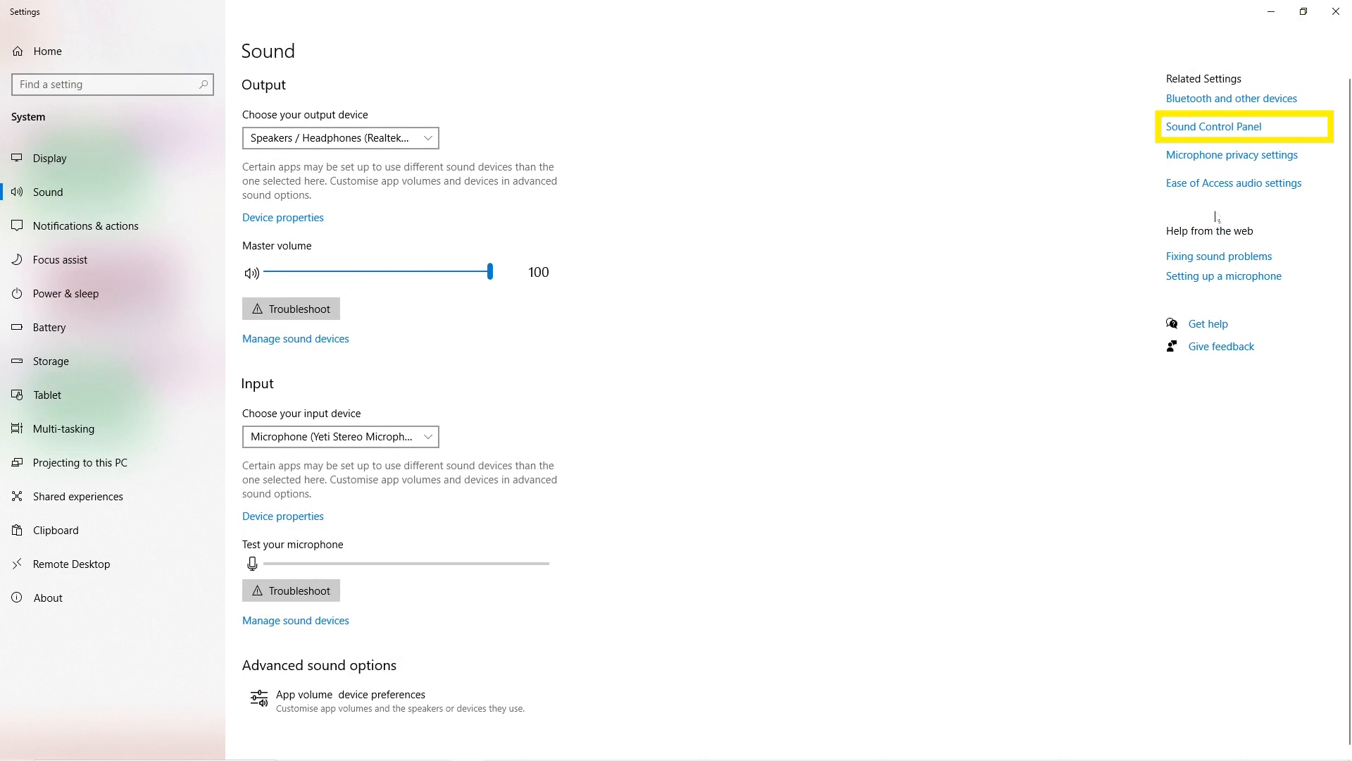
left_click(1204, 127)
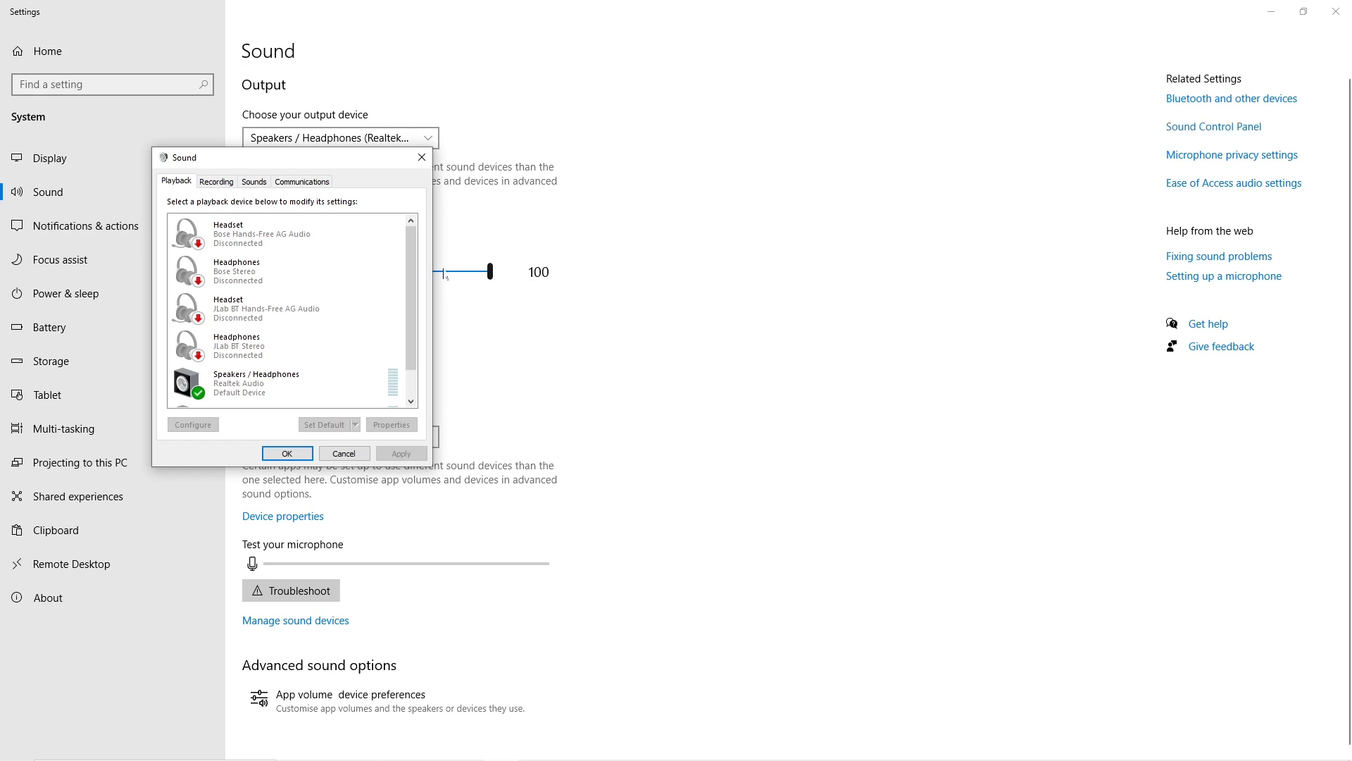
left_click(216, 185)
left_click_drag(412, 259, 410, 331)
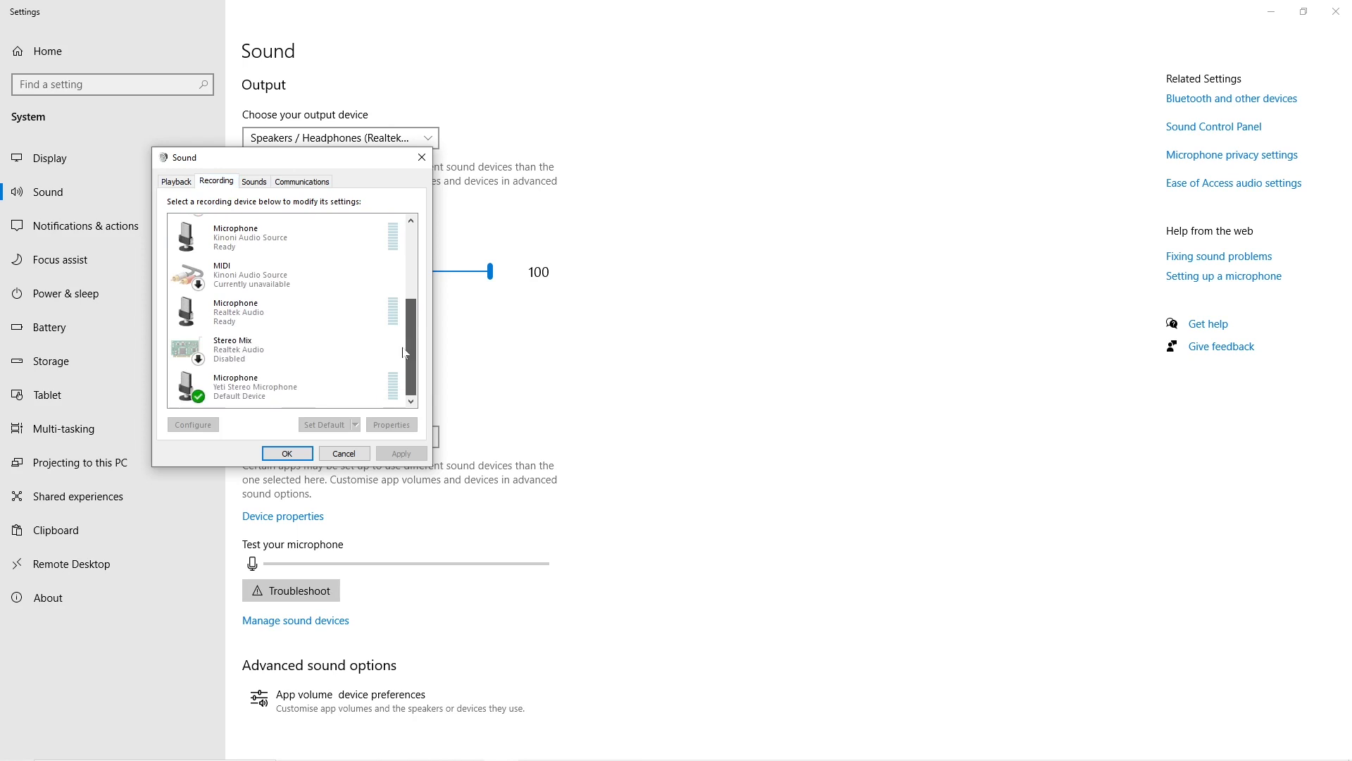
right_click(229, 389)
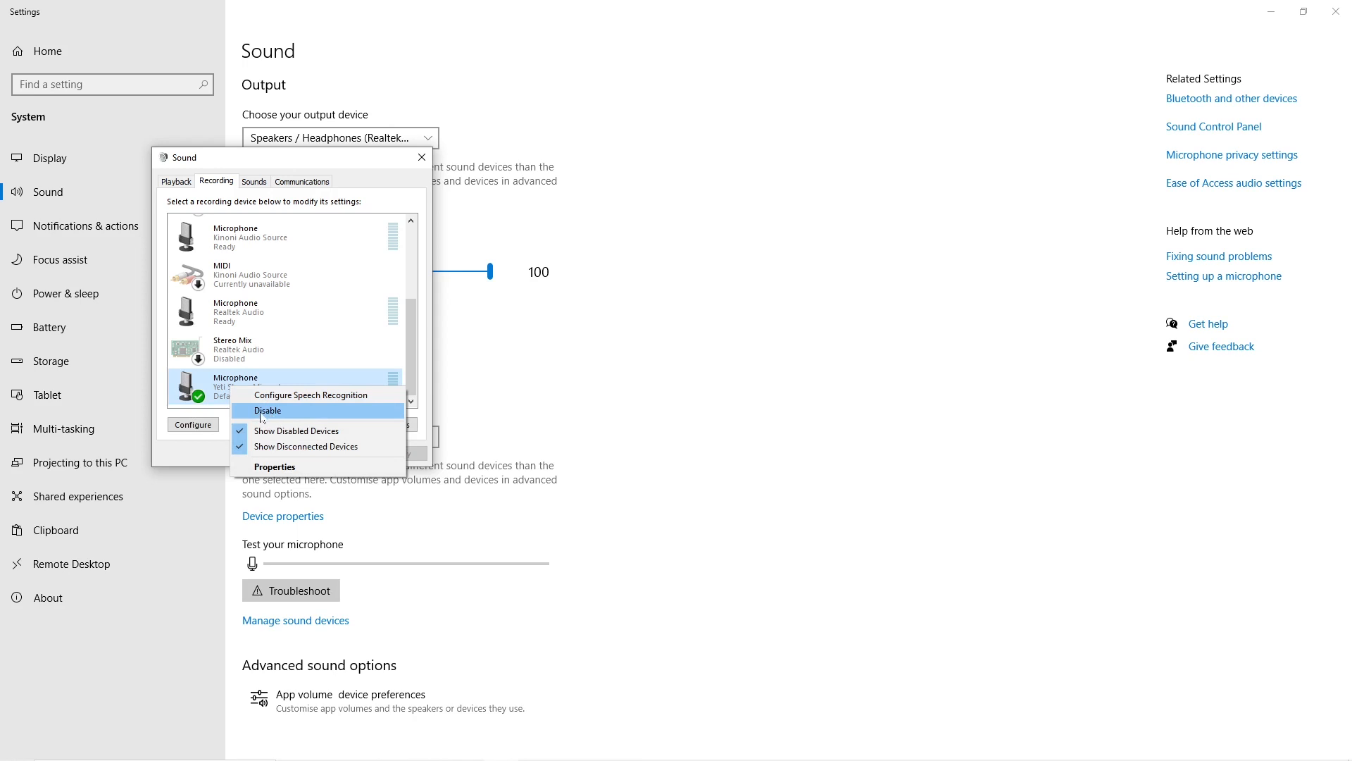
left_click(206, 441)
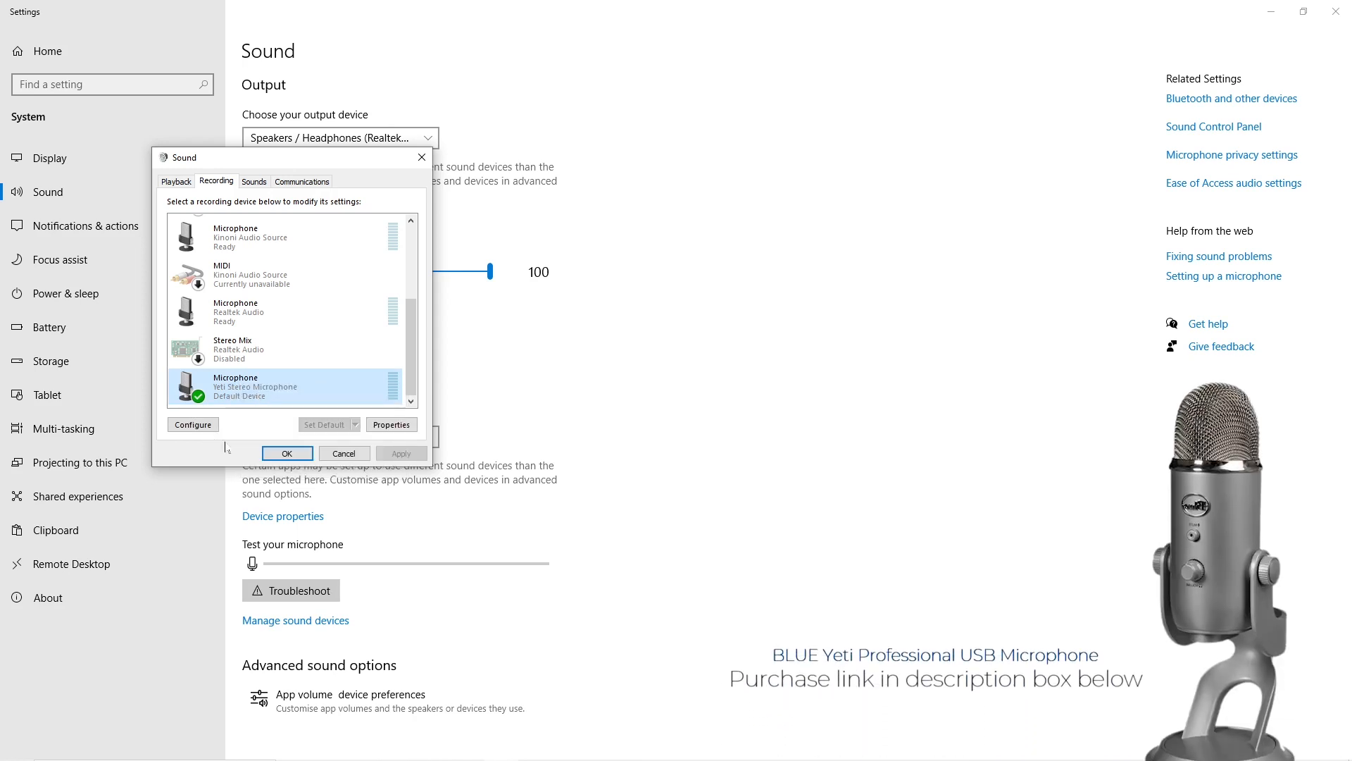
left_click(286, 454)
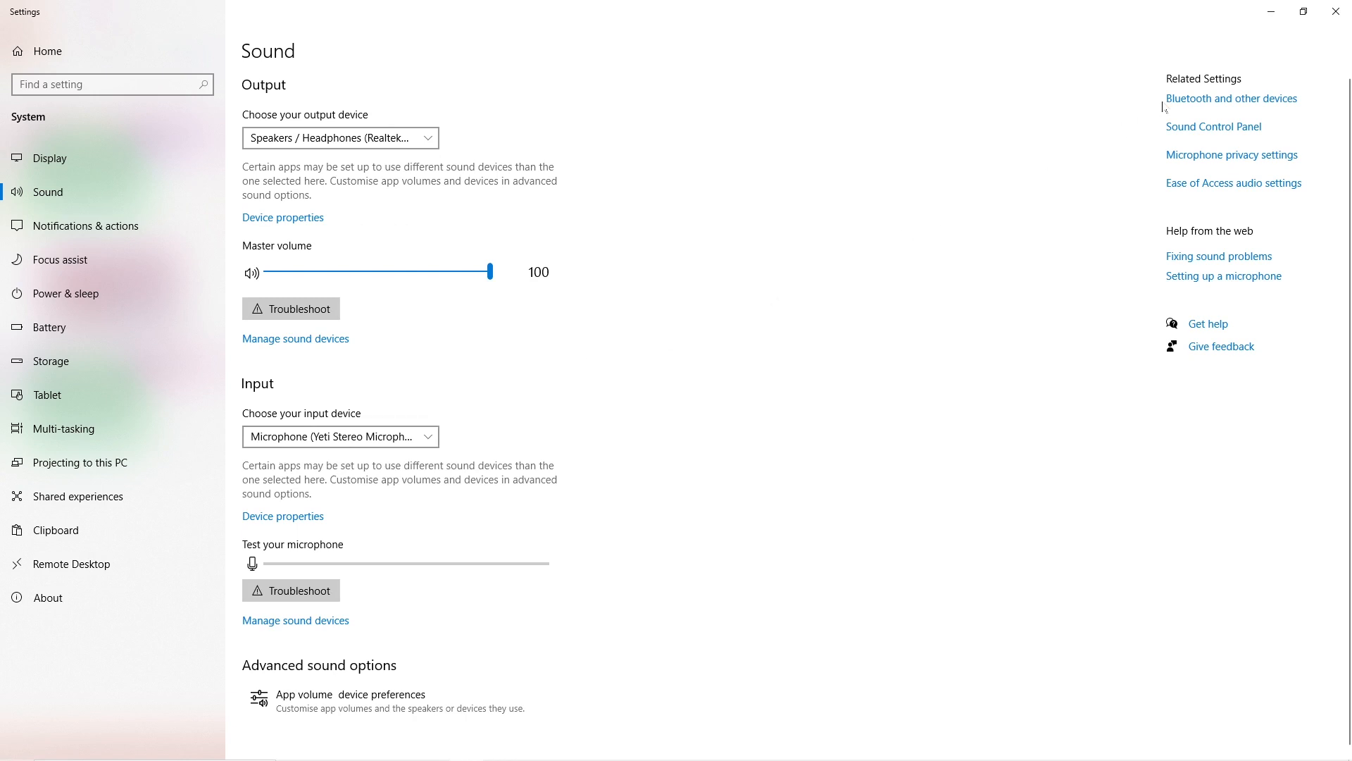
left_click(1334, 12)
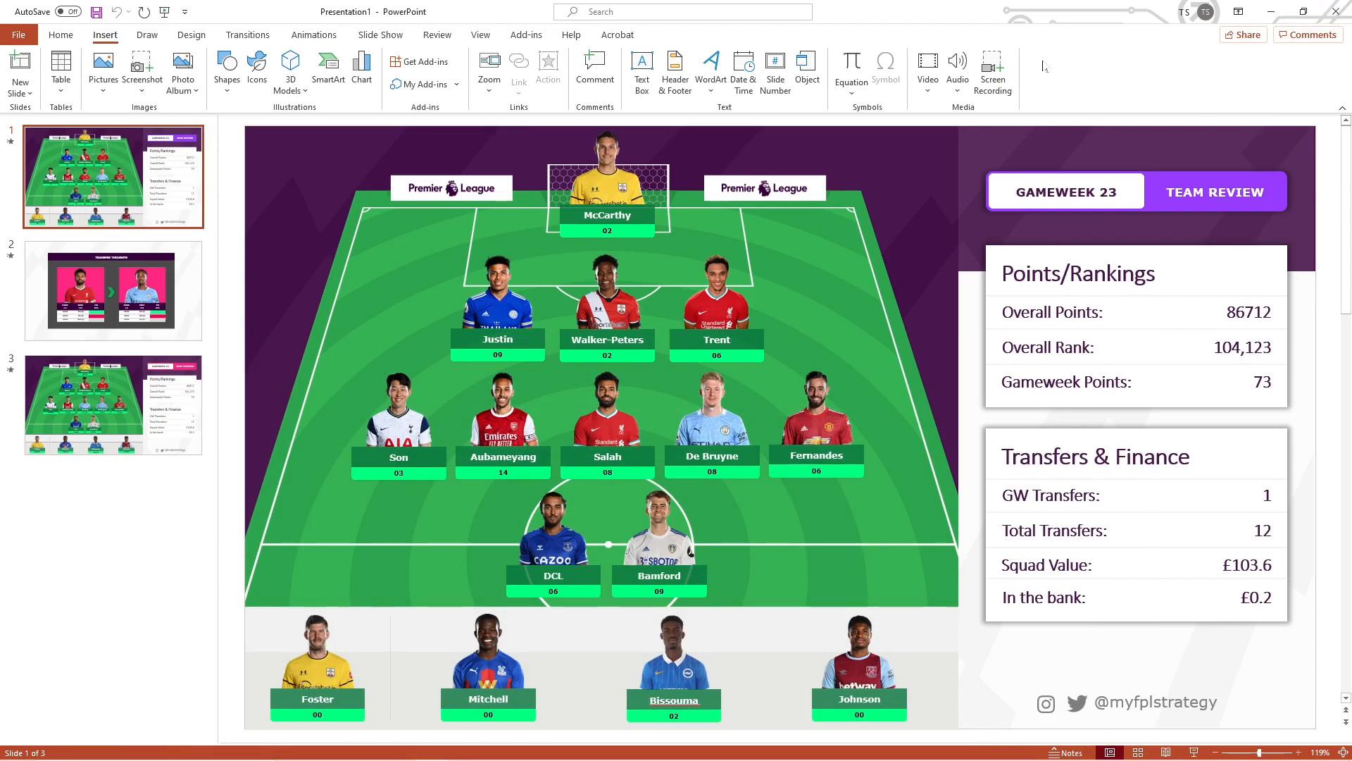
left_click(962, 84)
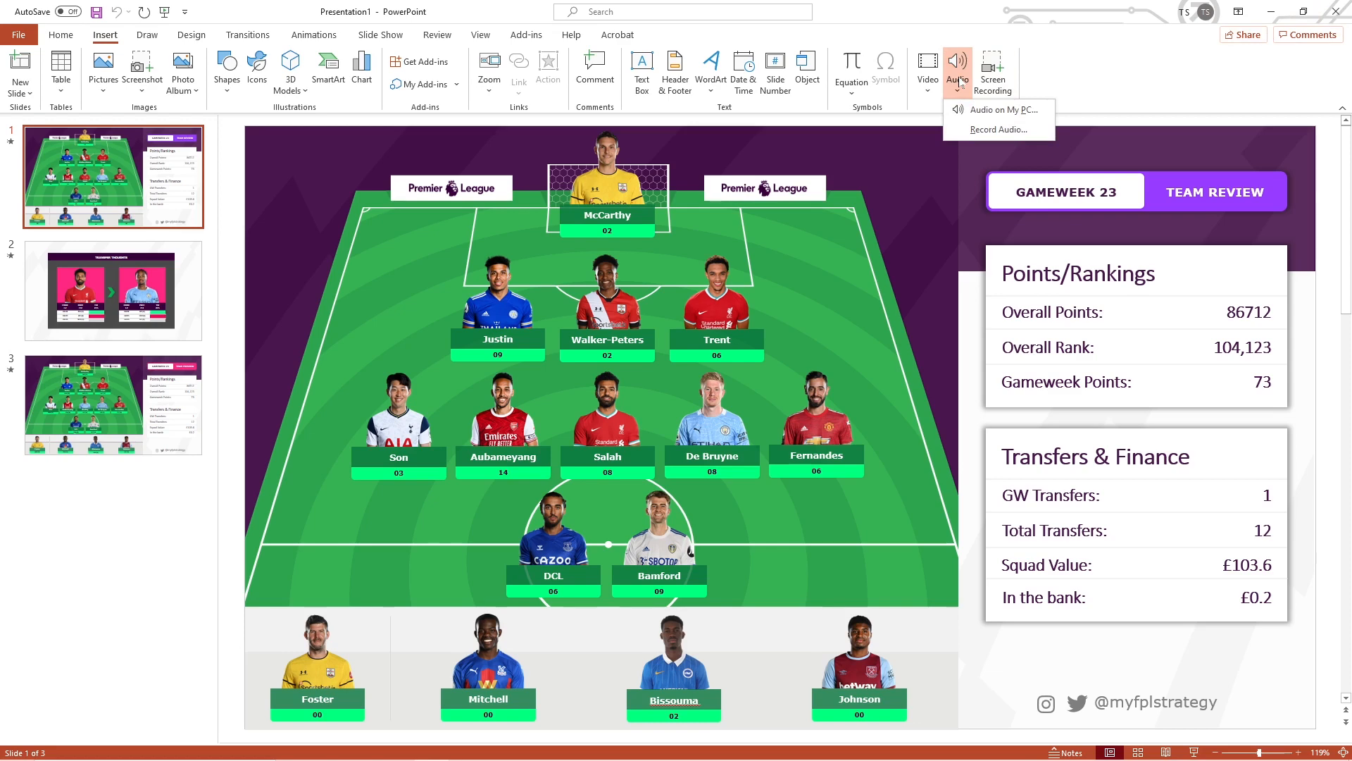
left_click(994, 110)
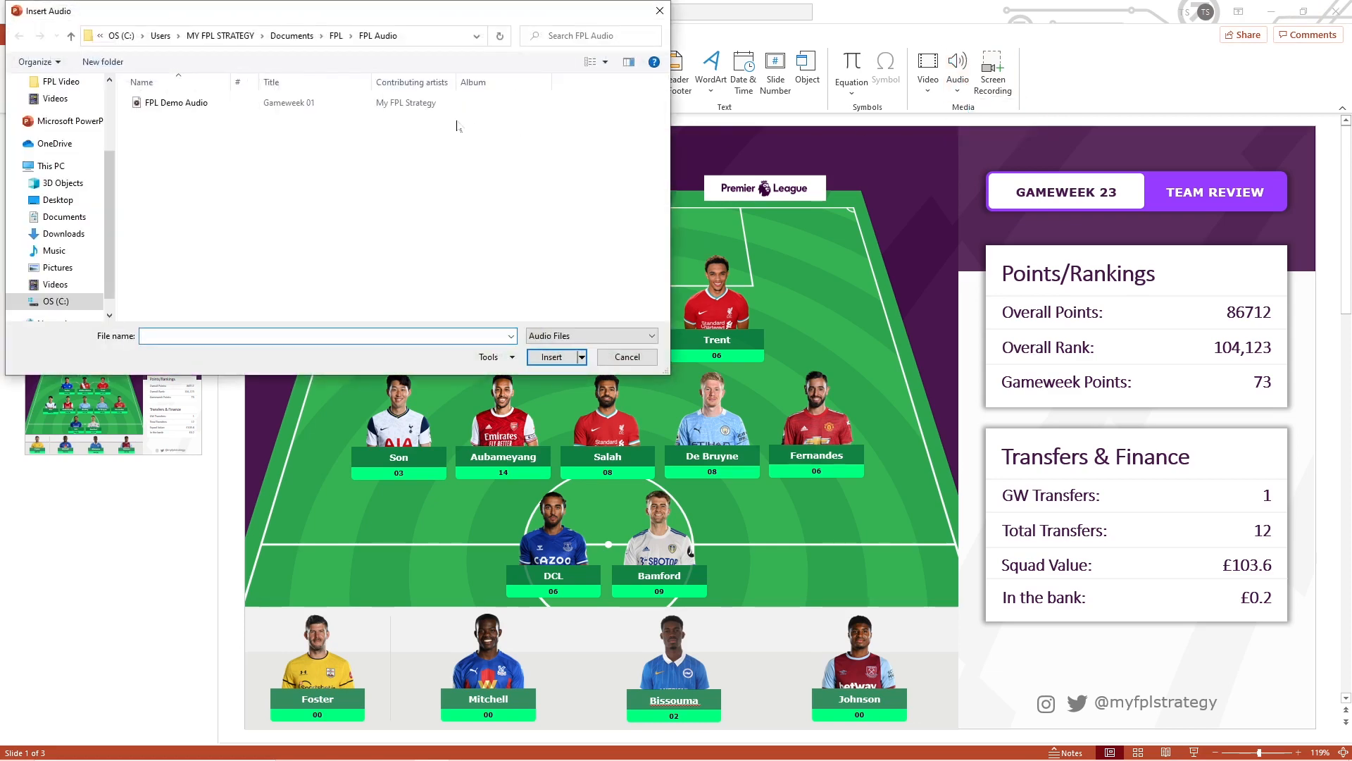
left_click(226, 105)
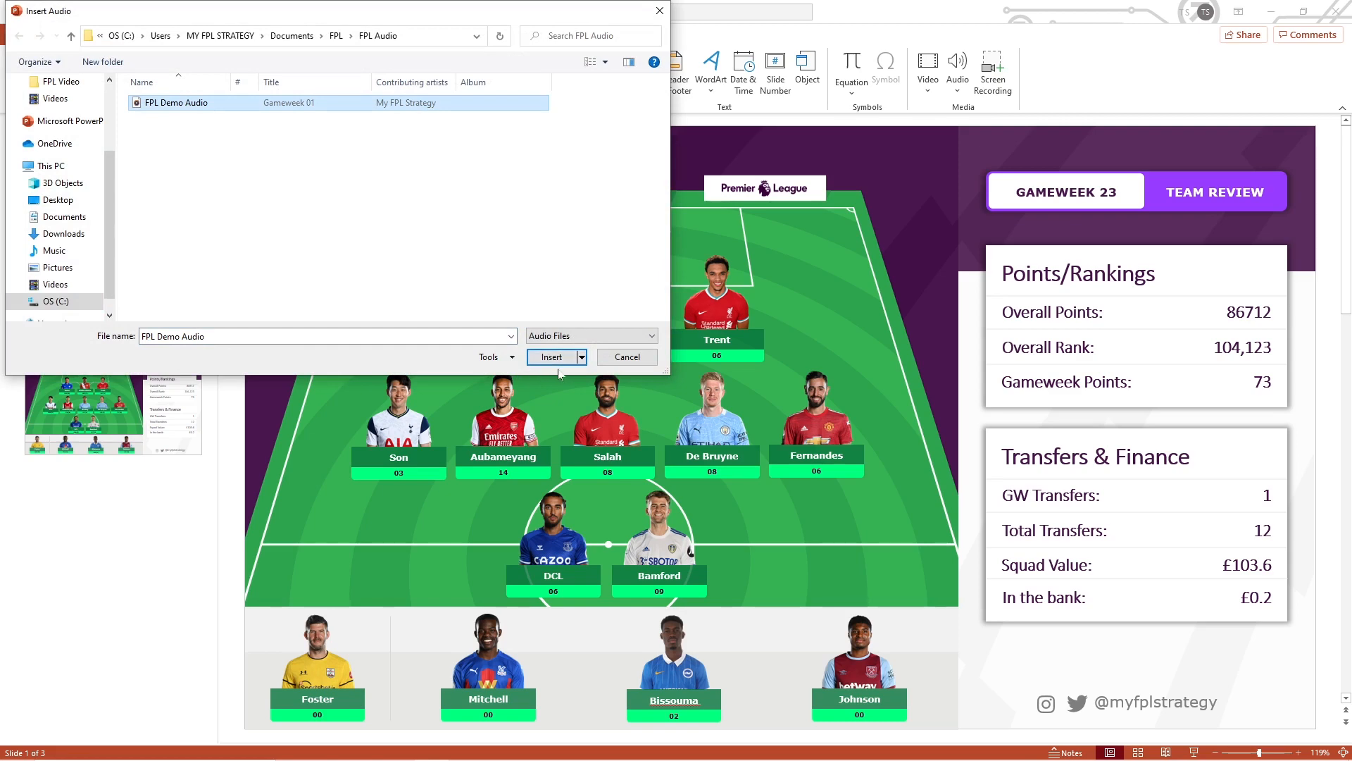
left_click(639, 358)
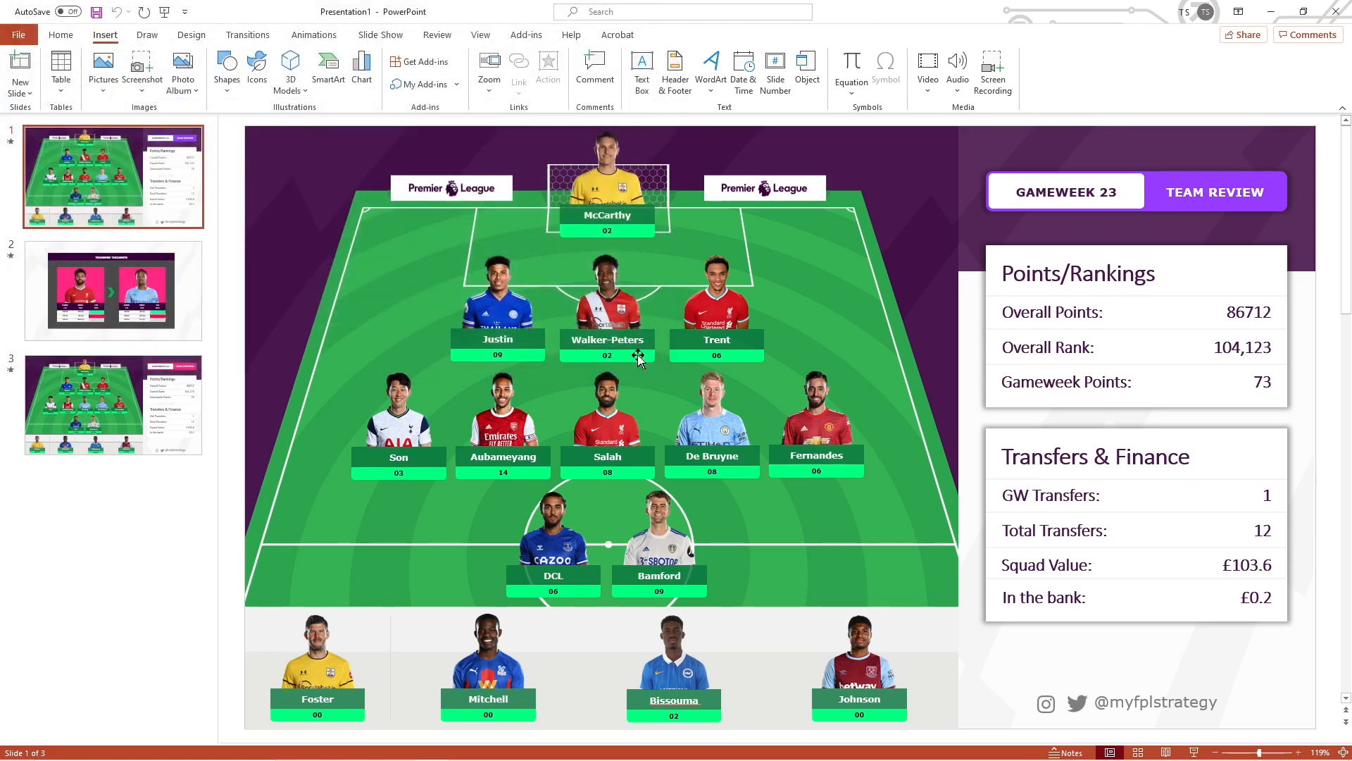
Step: Record a new audio clip named FPL Audio and insert it on the first slide
left_click(958, 70)
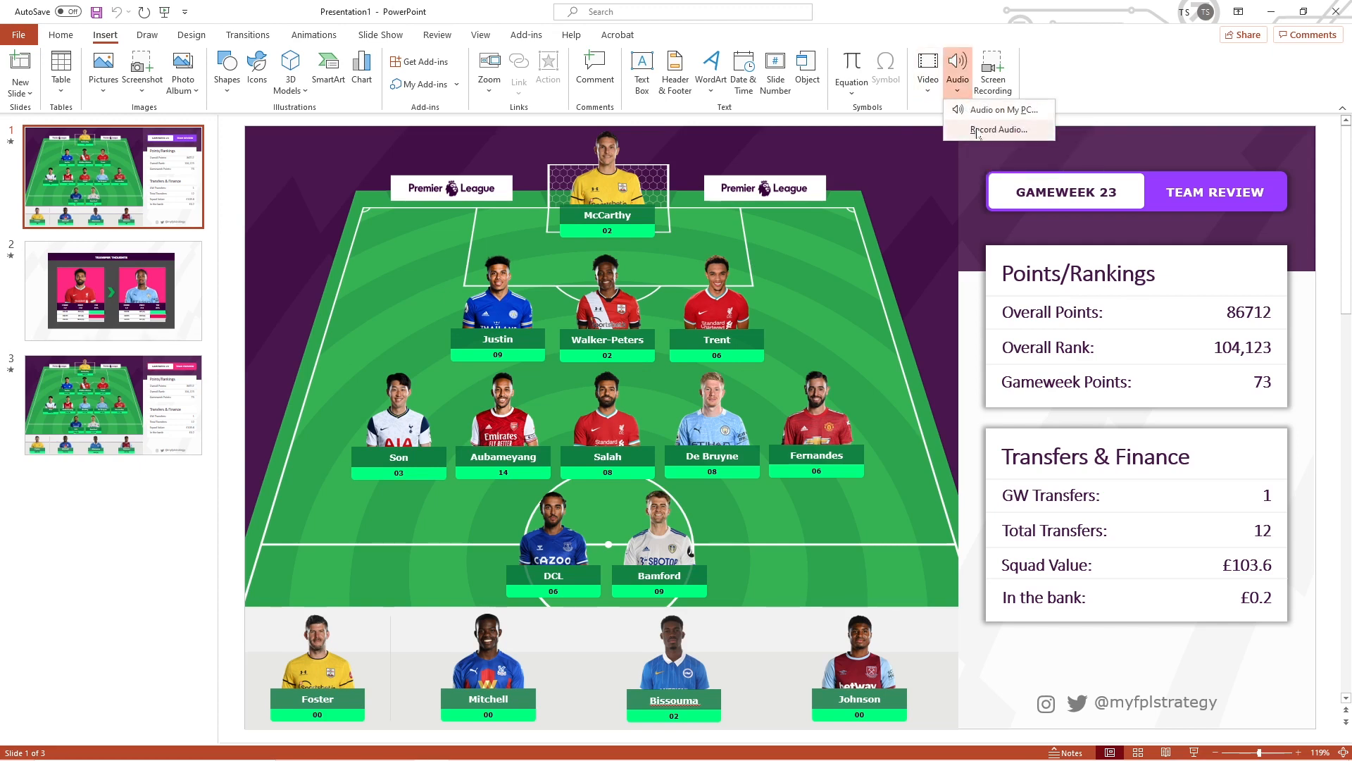
left_click(978, 129)
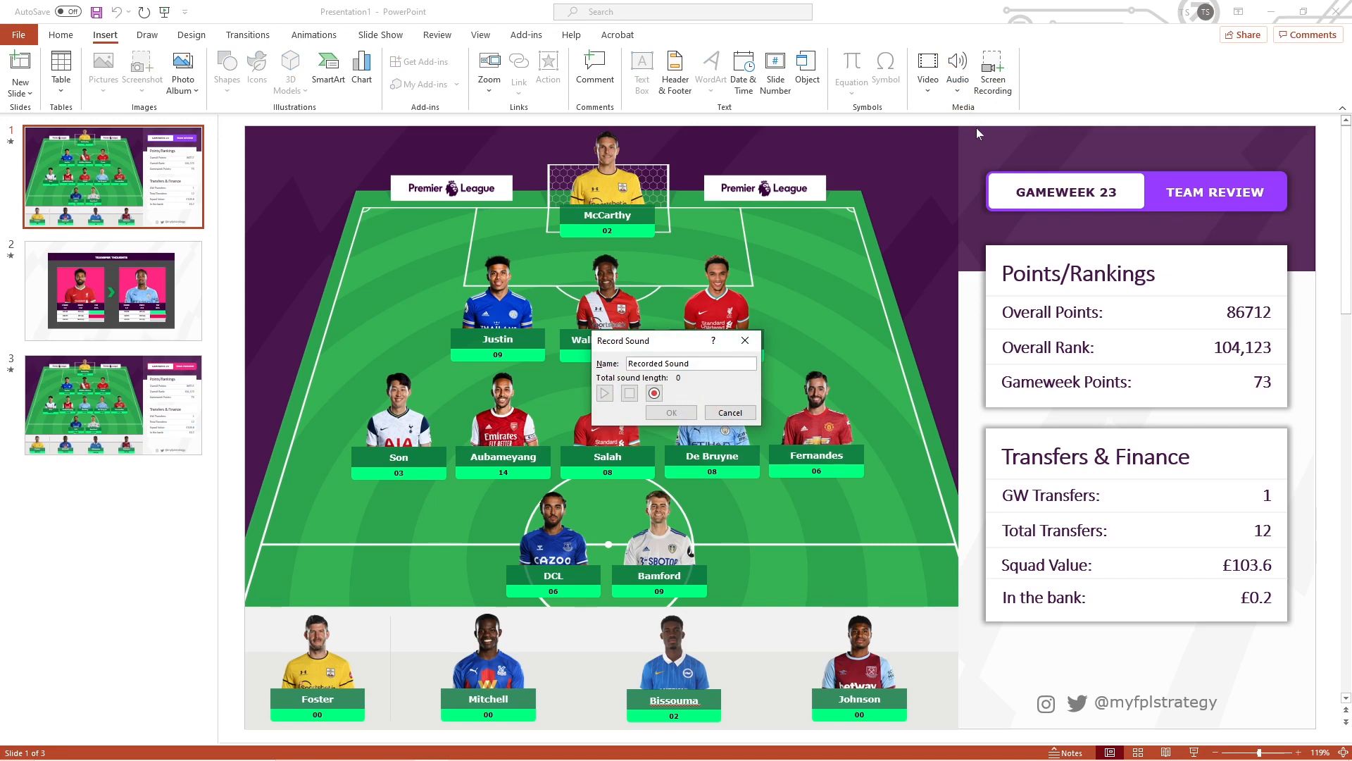
key("ctrl+a")
type("FPL Audio")
left_click(655, 393)
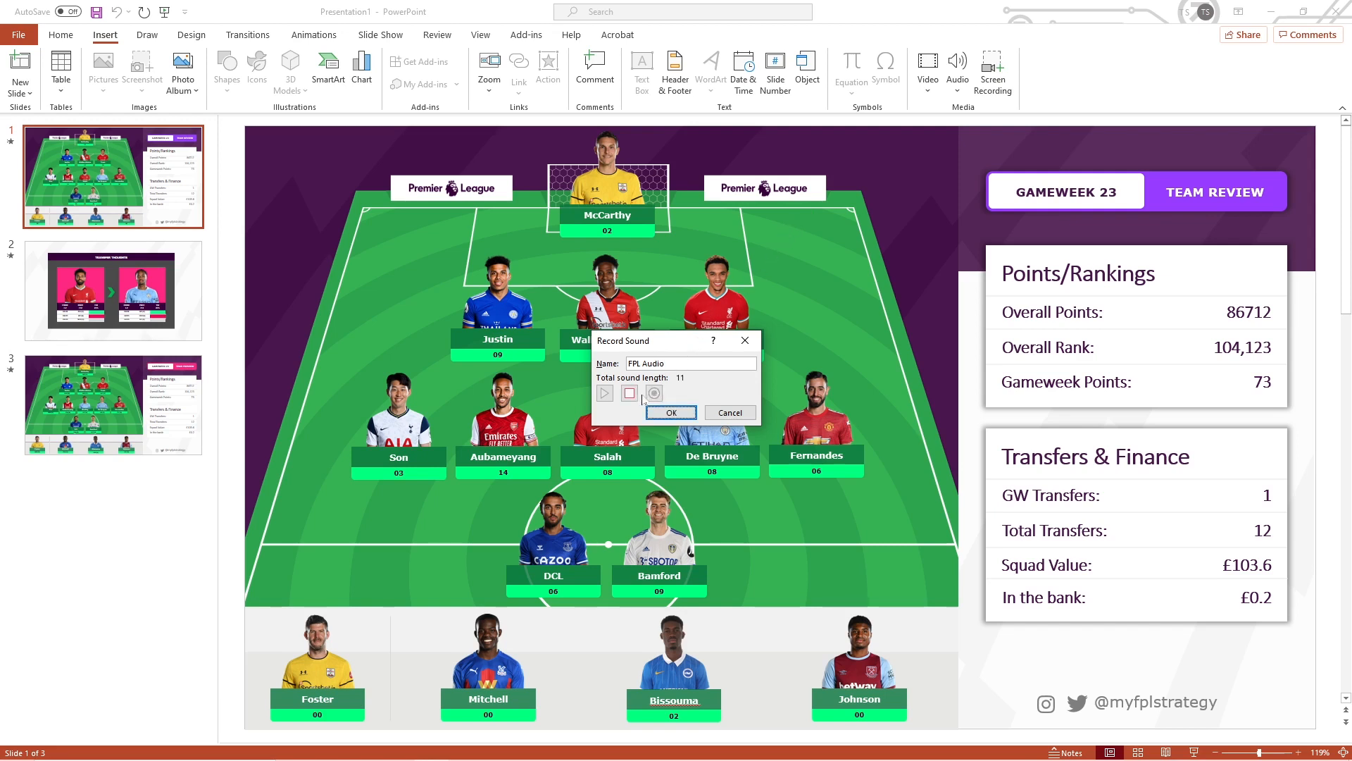
left_click(629, 395)
left_click(629, 394)
left_click(682, 412)
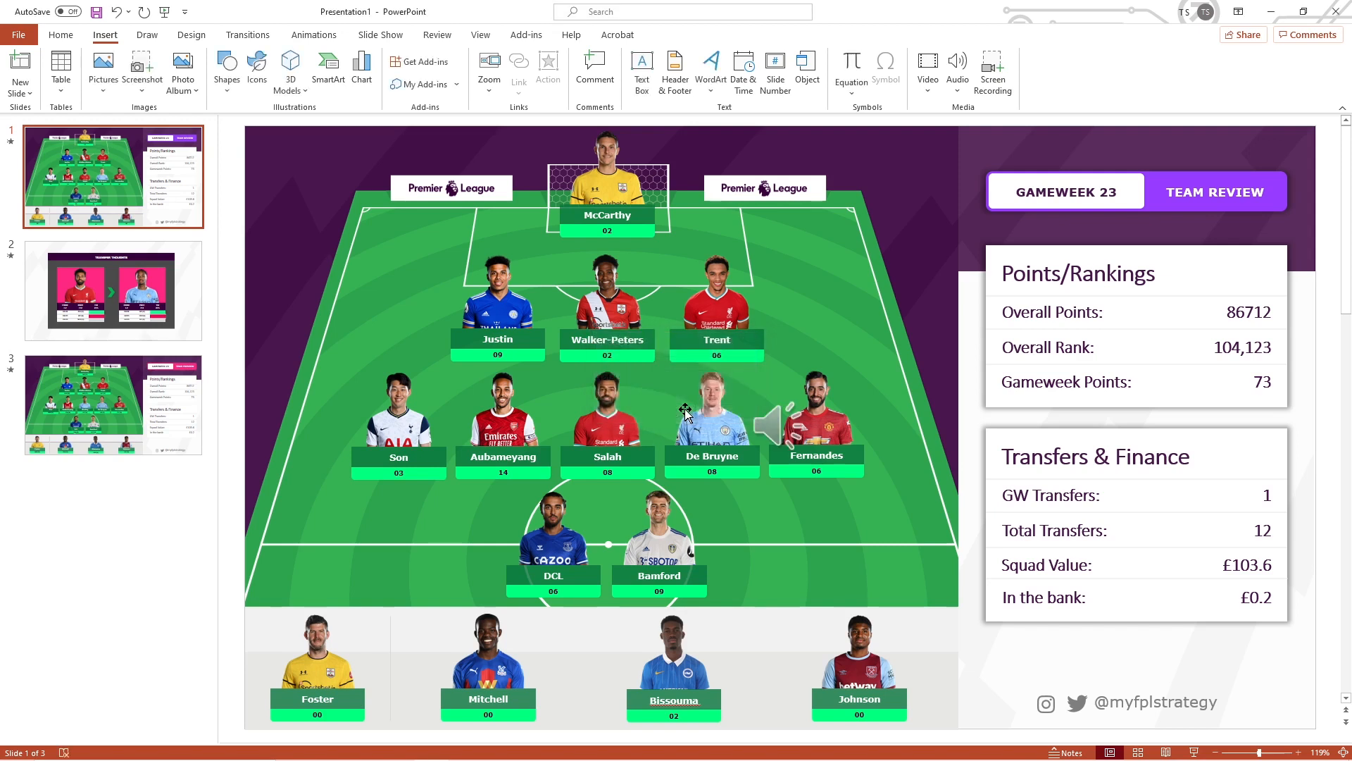
Step: Move the audio icon to the slide's lower-right corner beside the social handle and set it to hide during the show
mouse_move(761, 428)
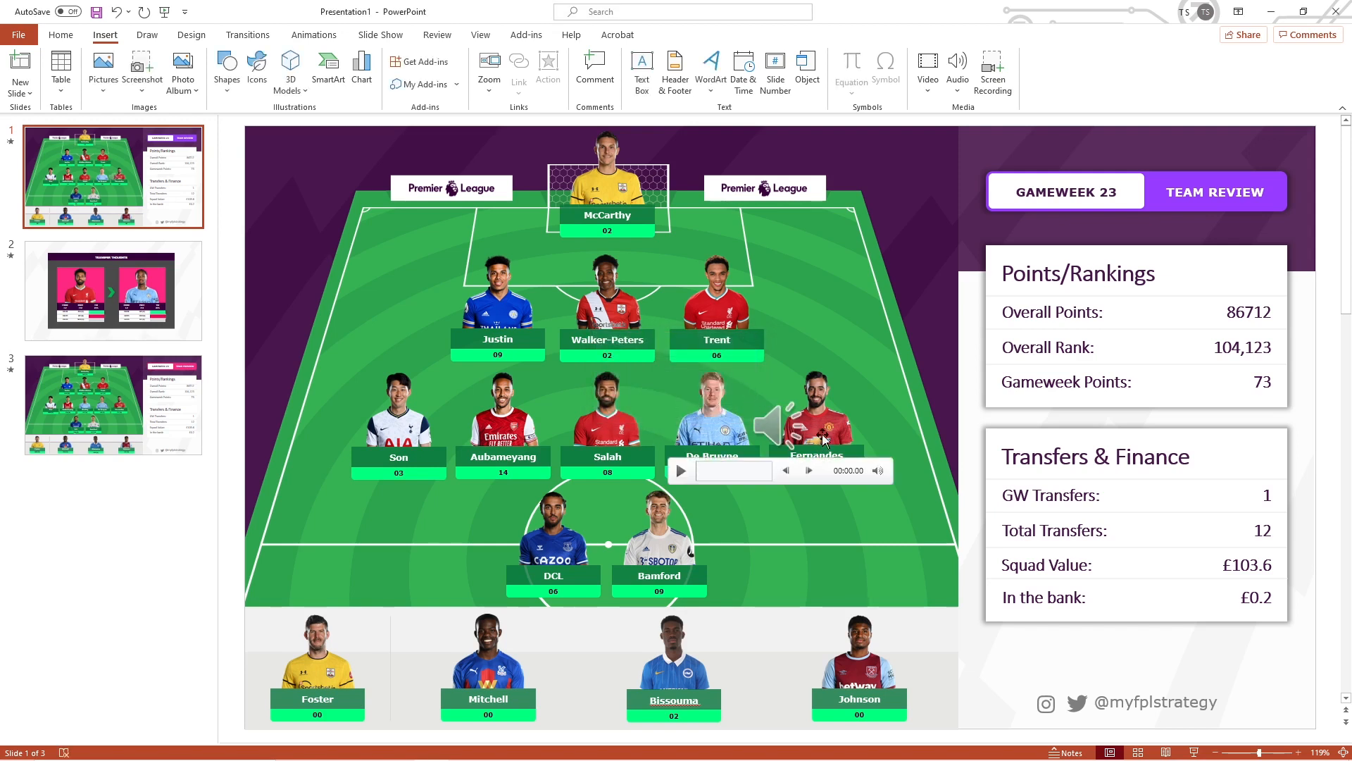
left_click(766, 427)
left_click_drag(766, 428, 1257, 678)
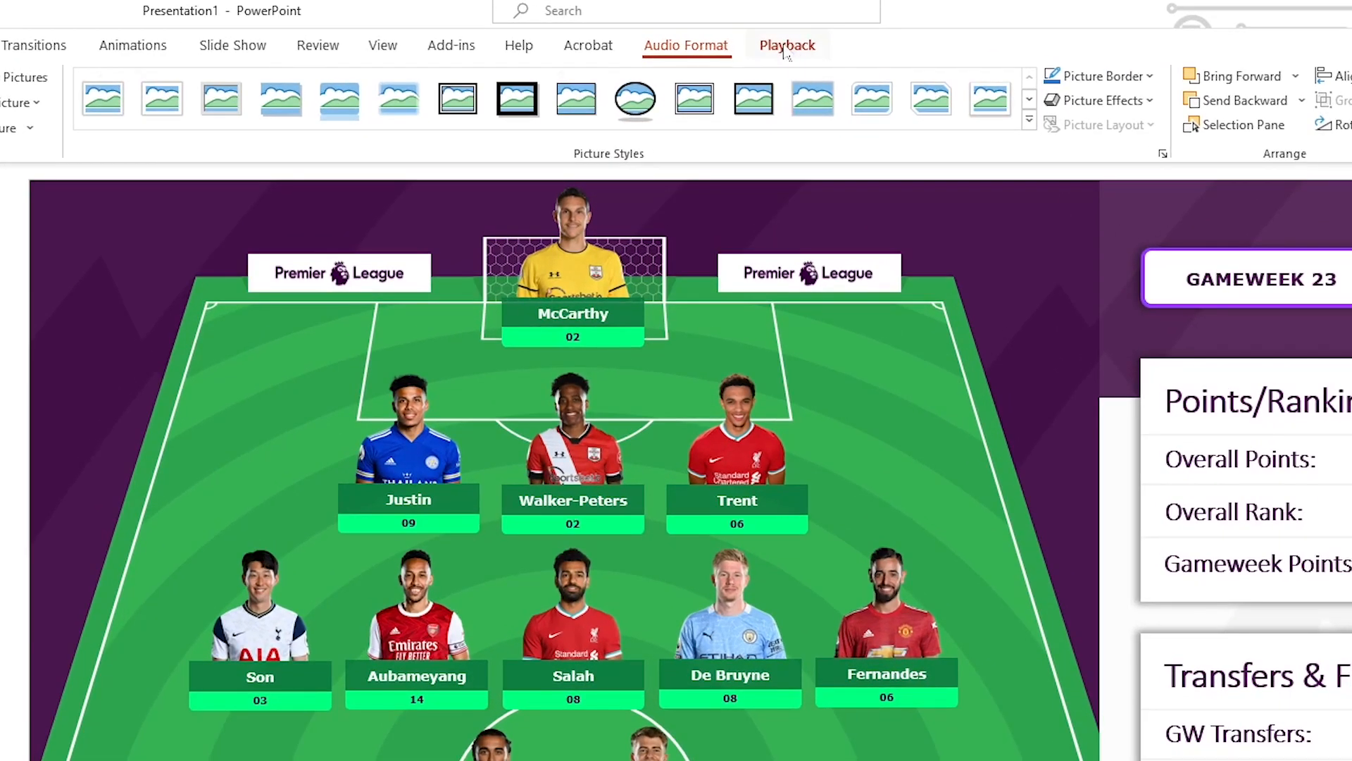
left_click(764, 39)
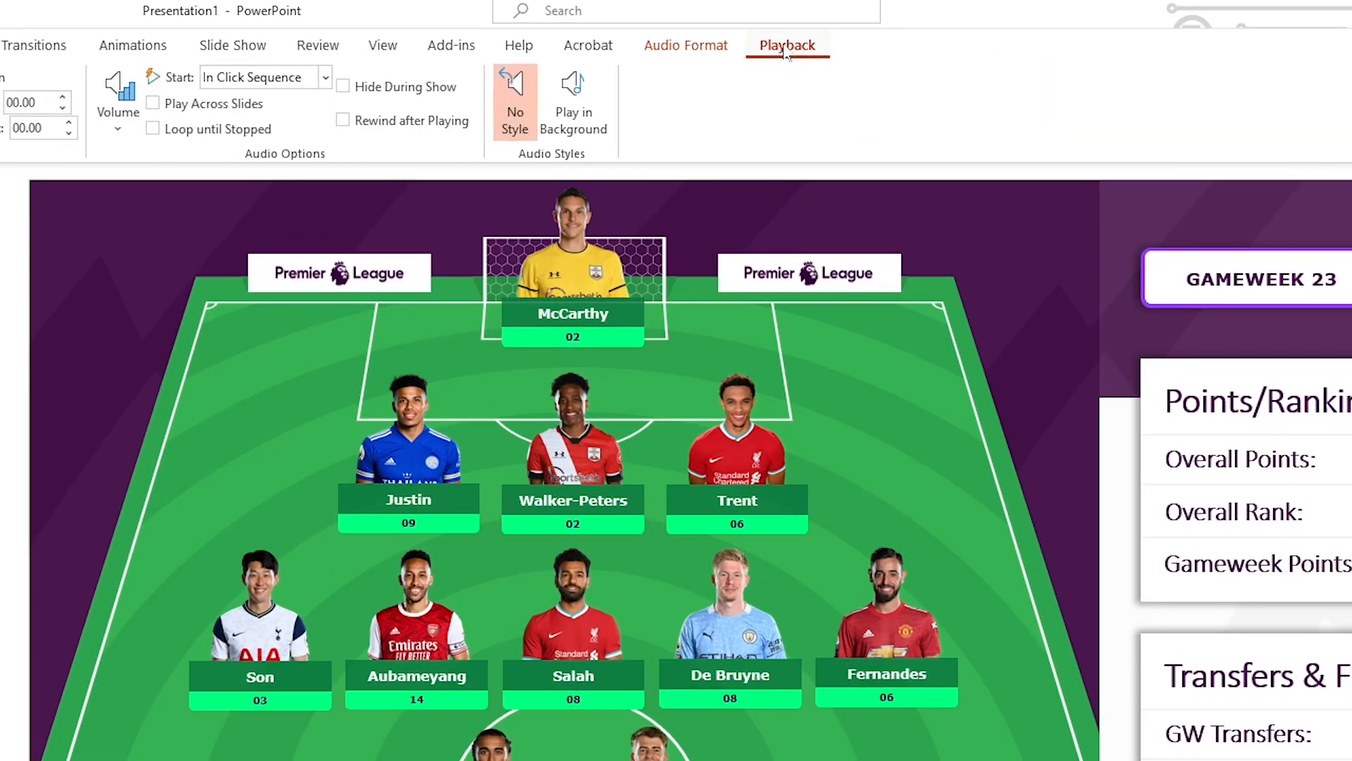
left_click(343, 88)
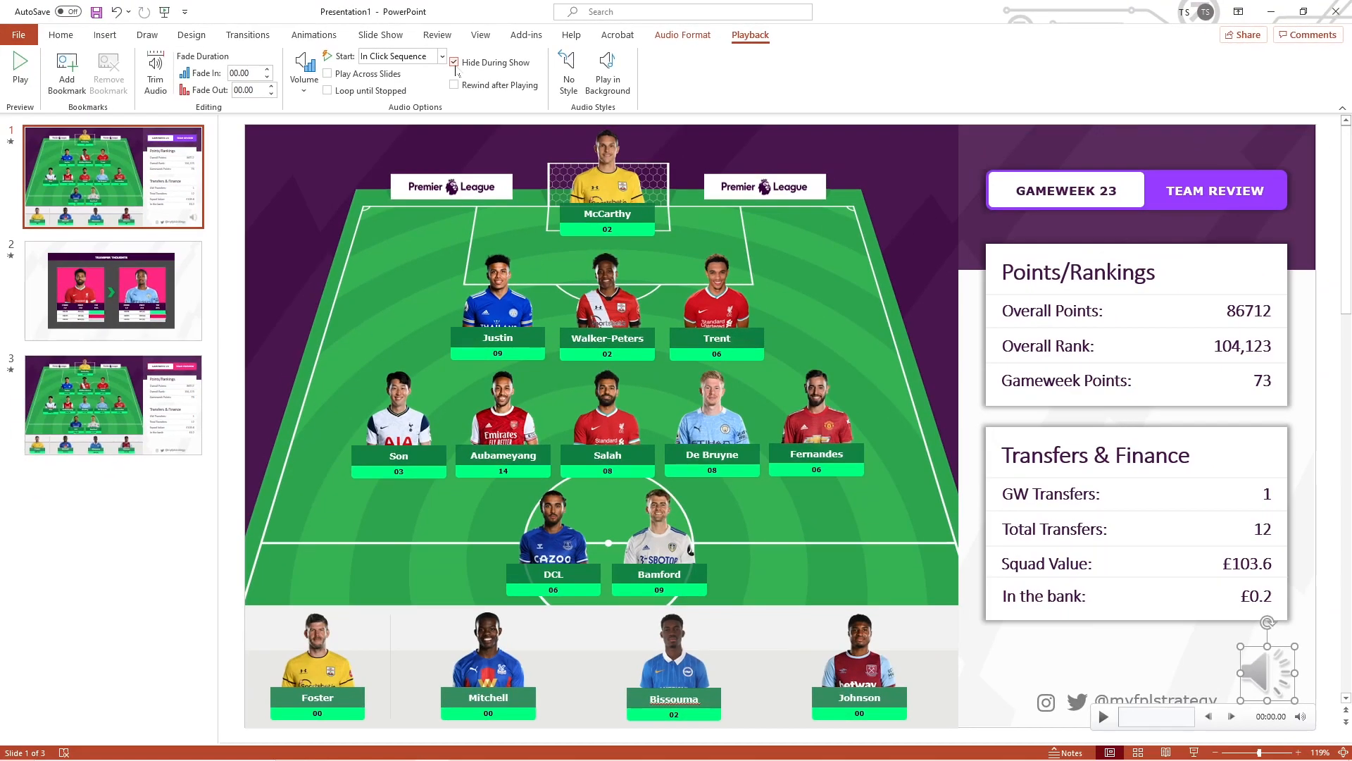
Step: Show the slide's animation list and move the FPL Audio entry to the start of the sequence
left_click(314, 35)
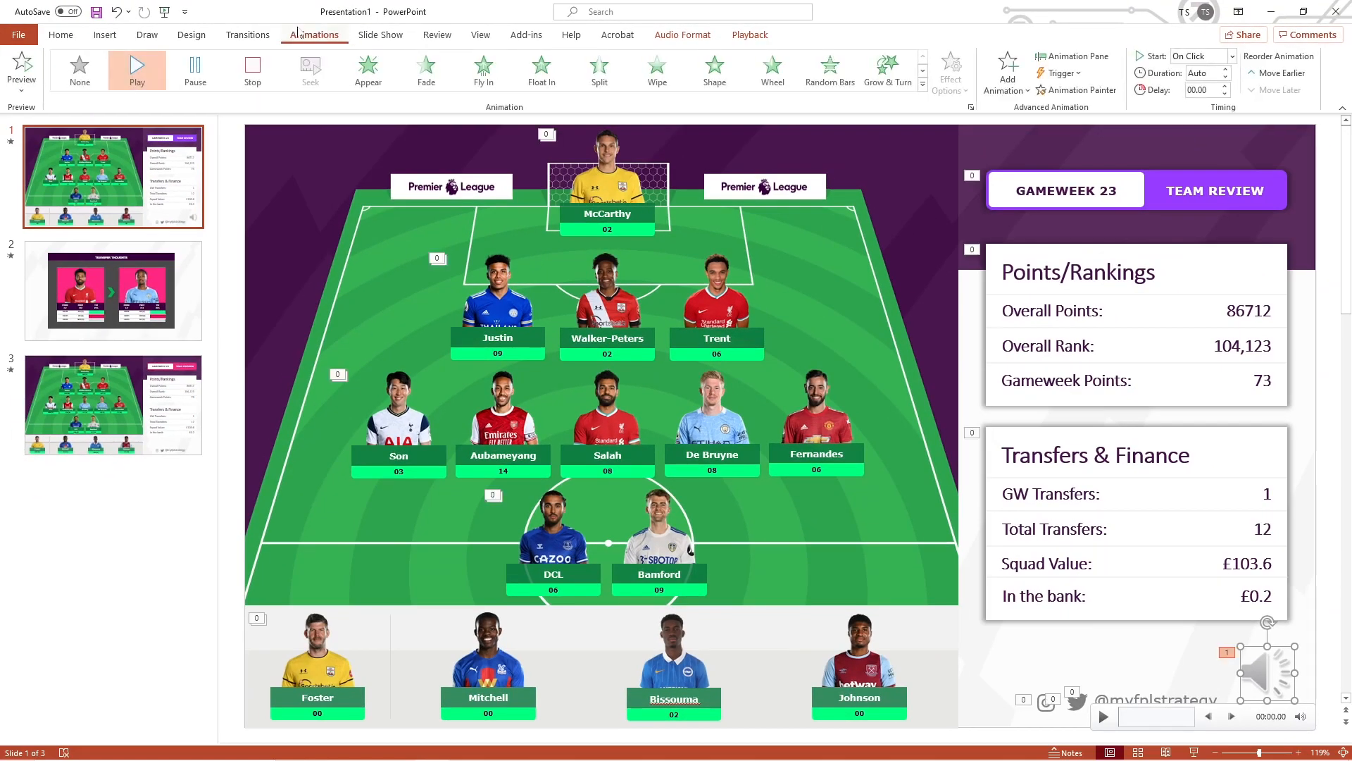
left_click(1065, 56)
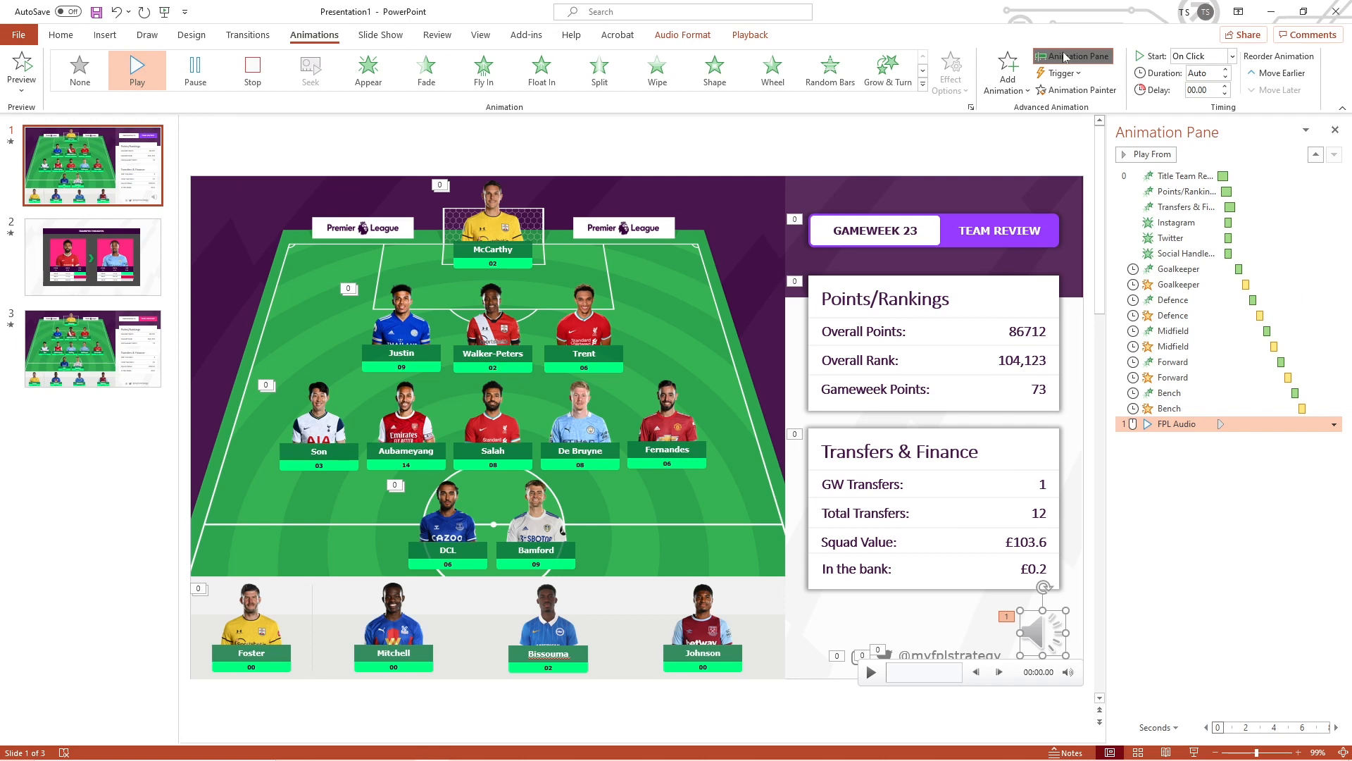
left_click_drag(1251, 424, 1226, 173)
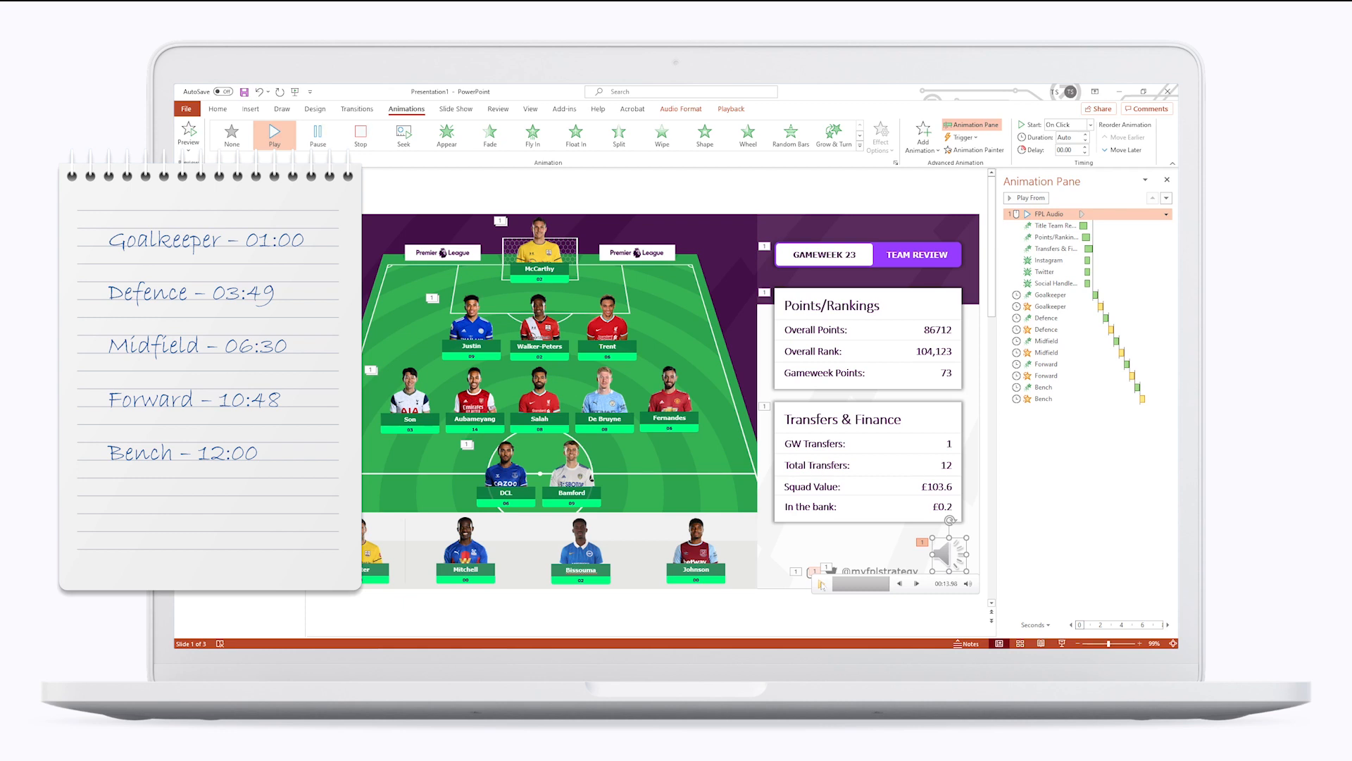
Step: Set all animations on the first slide, including FPL Audio, to start With Previous
left_click(1103, 489)
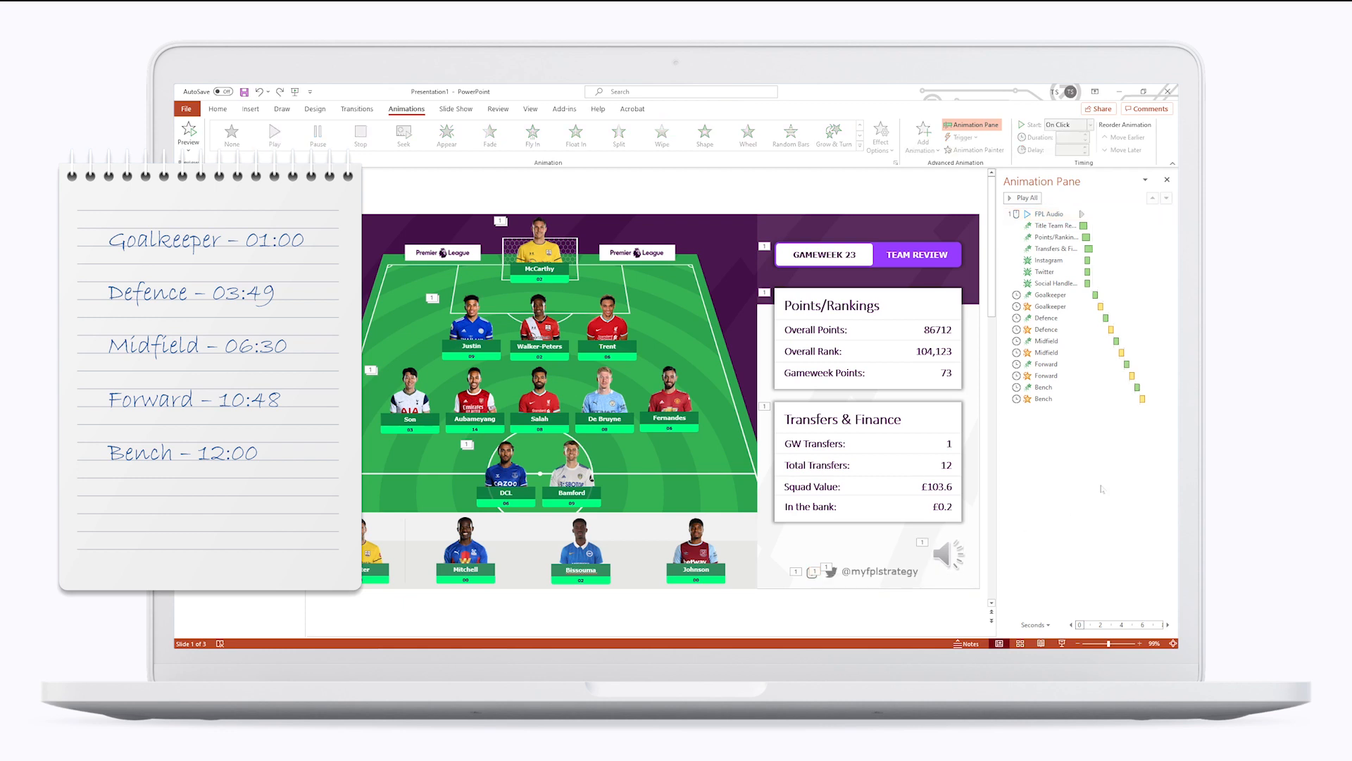
key("ctrl+a")
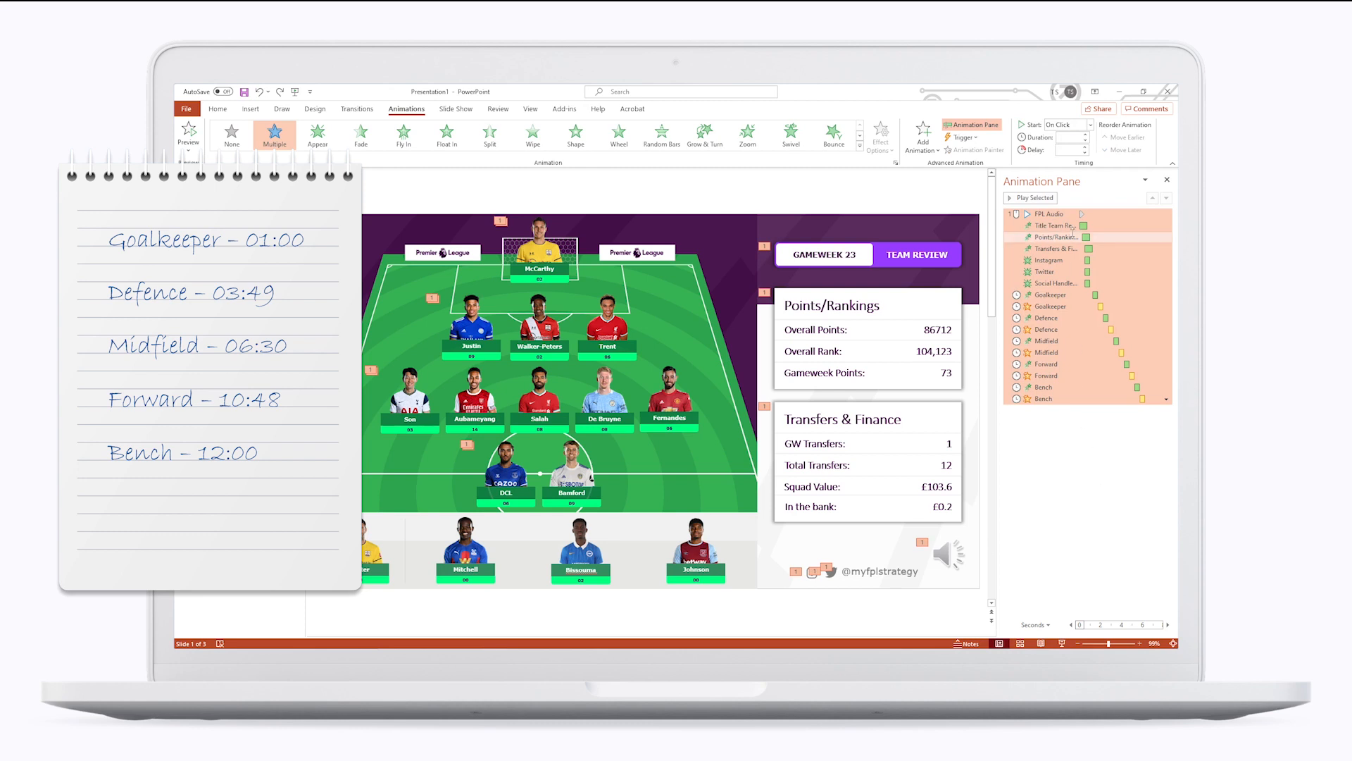
left_click(1062, 126)
left_click(1070, 150)
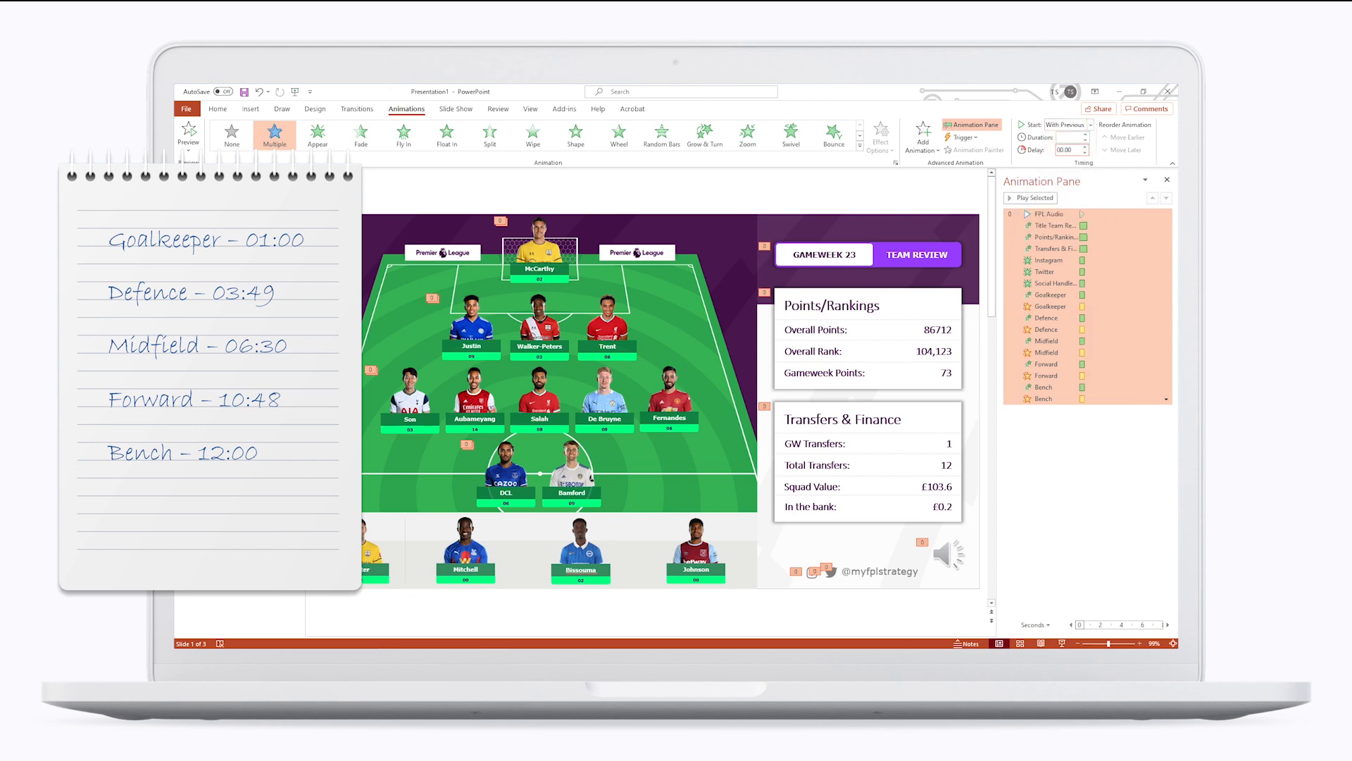
left_click(1074, 455)
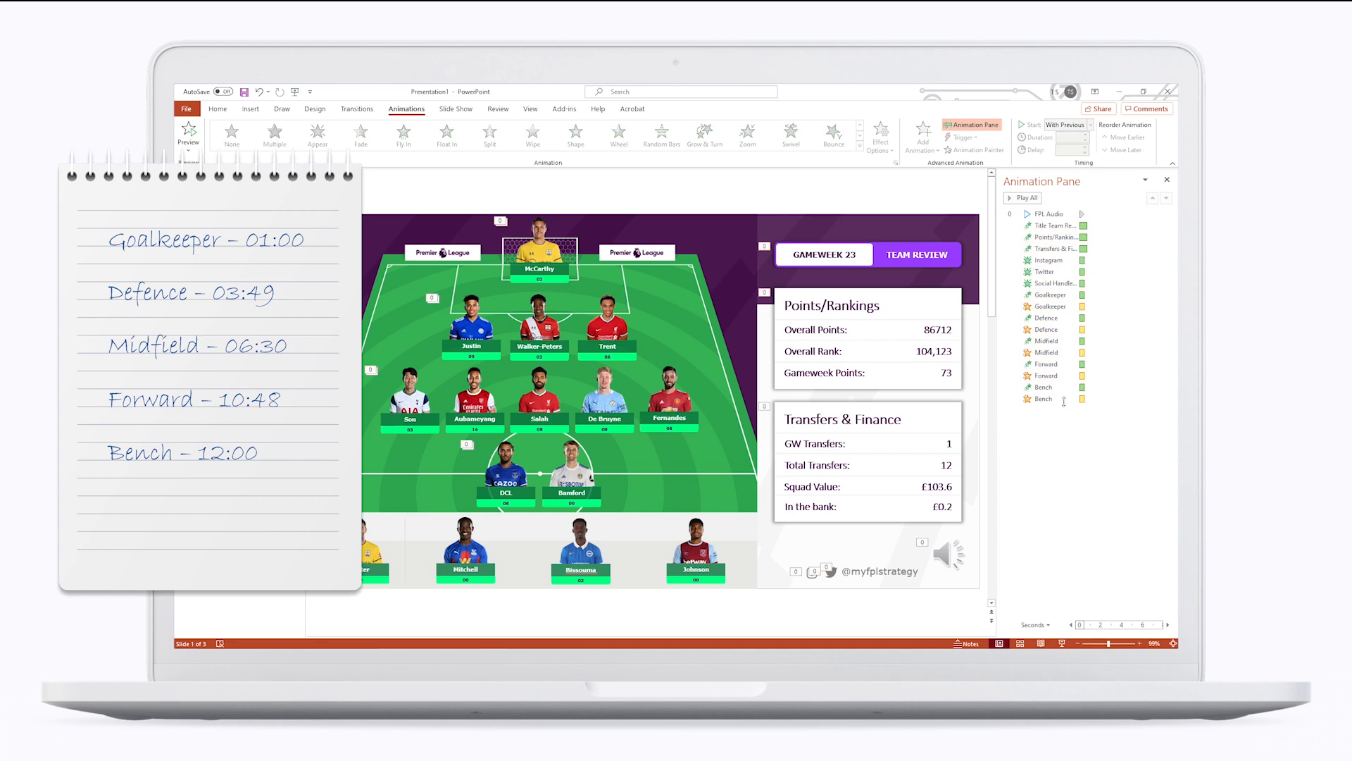
Step: Set the delay of the Goalkeeper entrance animation to 1 second and of the Defence entrance animation to 3.49 seconds
left_click(1053, 295)
left_click(1067, 150)
type("1")
key("Return")
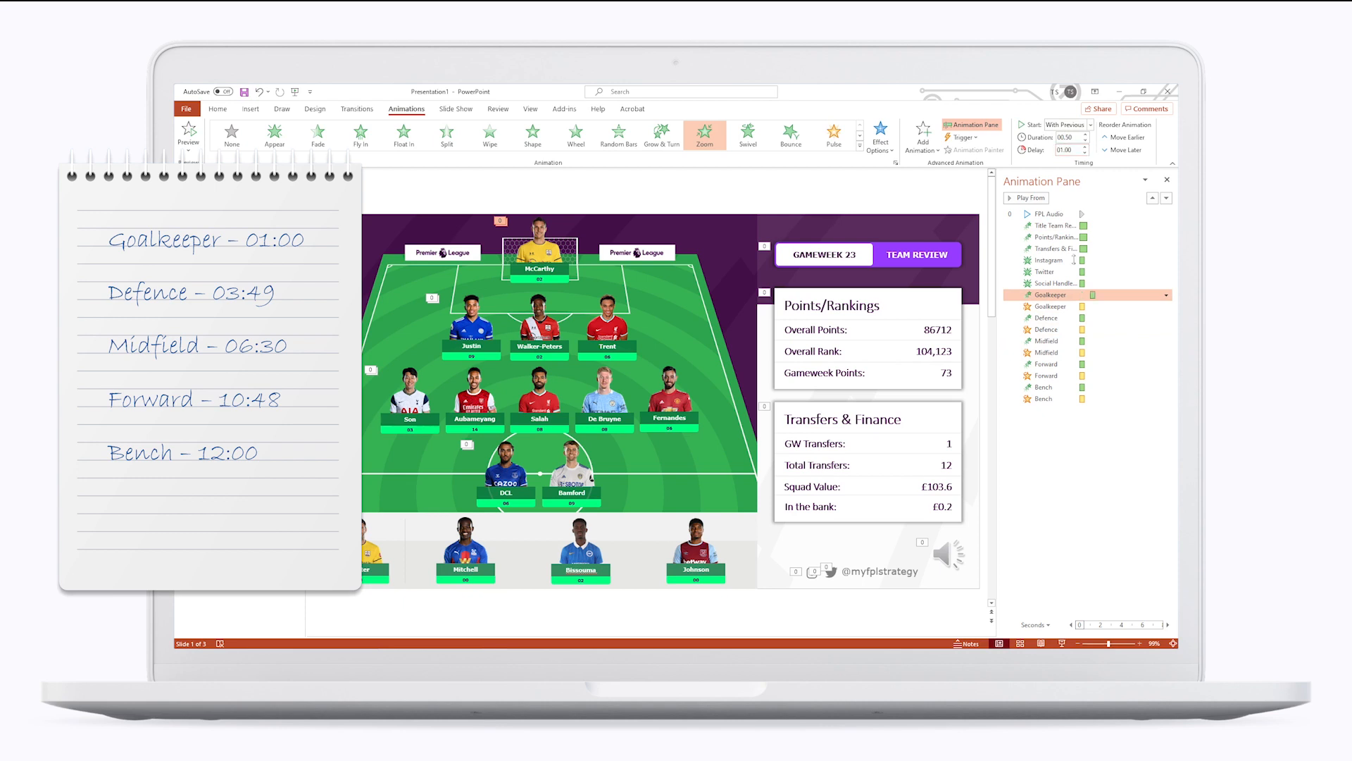
left_click(1048, 318)
left_click(1067, 150)
type("3.49")
key("Return")
Step: Set the delay of the Midfield entrance animation to 6.3 seconds and of the Forward entrance animation to 10.48 seconds
left_click(1047, 341)
left_click(1066, 150)
type("6.3")
key("Return")
left_click(1046, 364)
left_click(1066, 150)
type("10.48")
key("Return")
Step: Set the delay of the Bench entrance animation to 12 seconds
left_click(1044, 388)
left_click(1067, 150)
type("12")
key("Return")
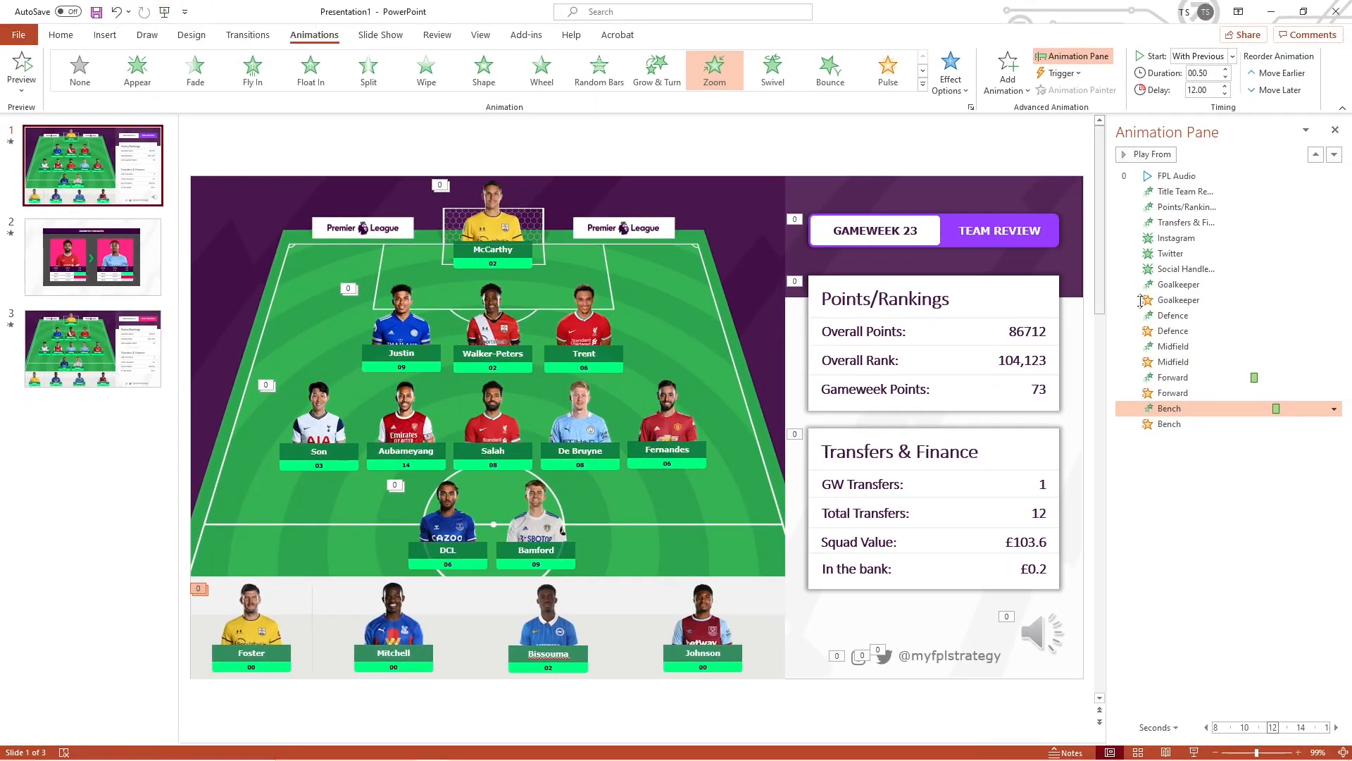
Step: Examine the sound options for the Goalkeeper entrance effect, including choosing a custom audio file, and leave them without applying anything
left_click(1238, 284)
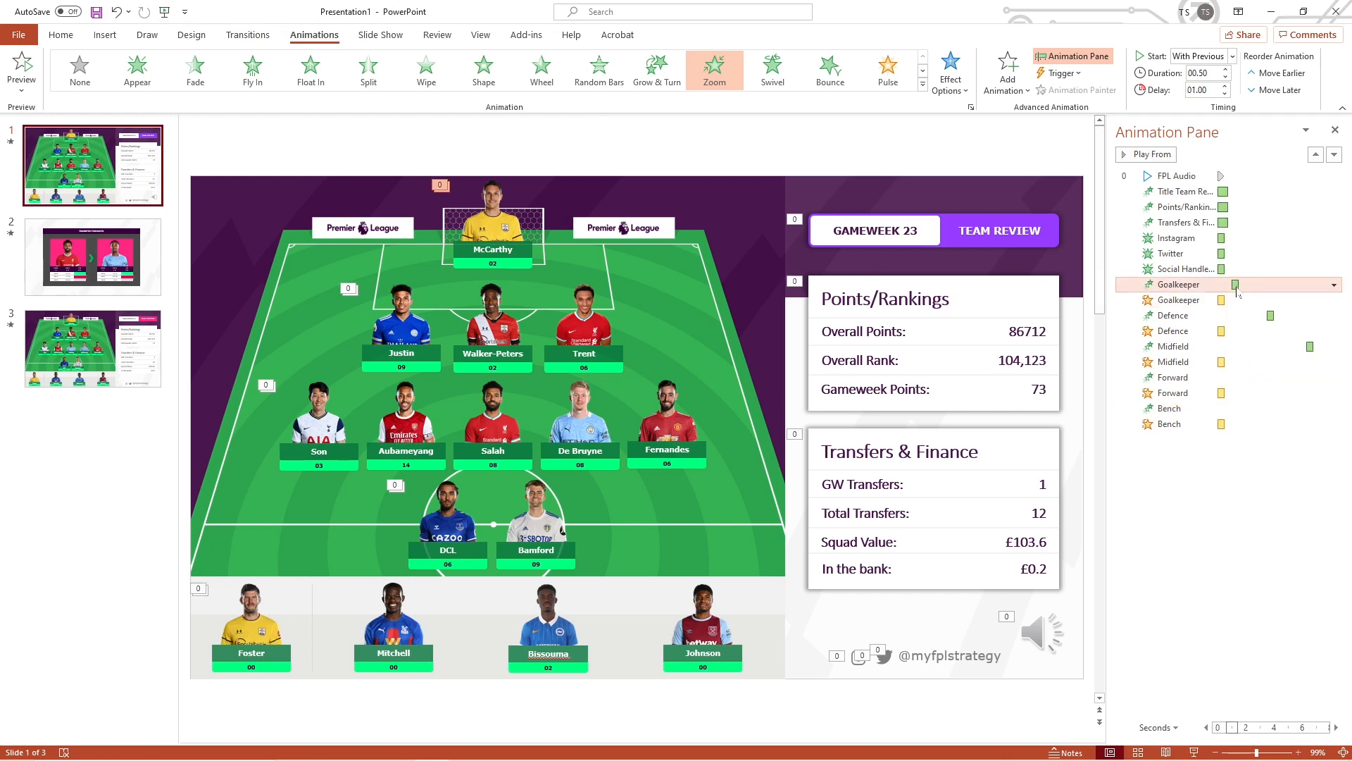
left_click(1335, 285)
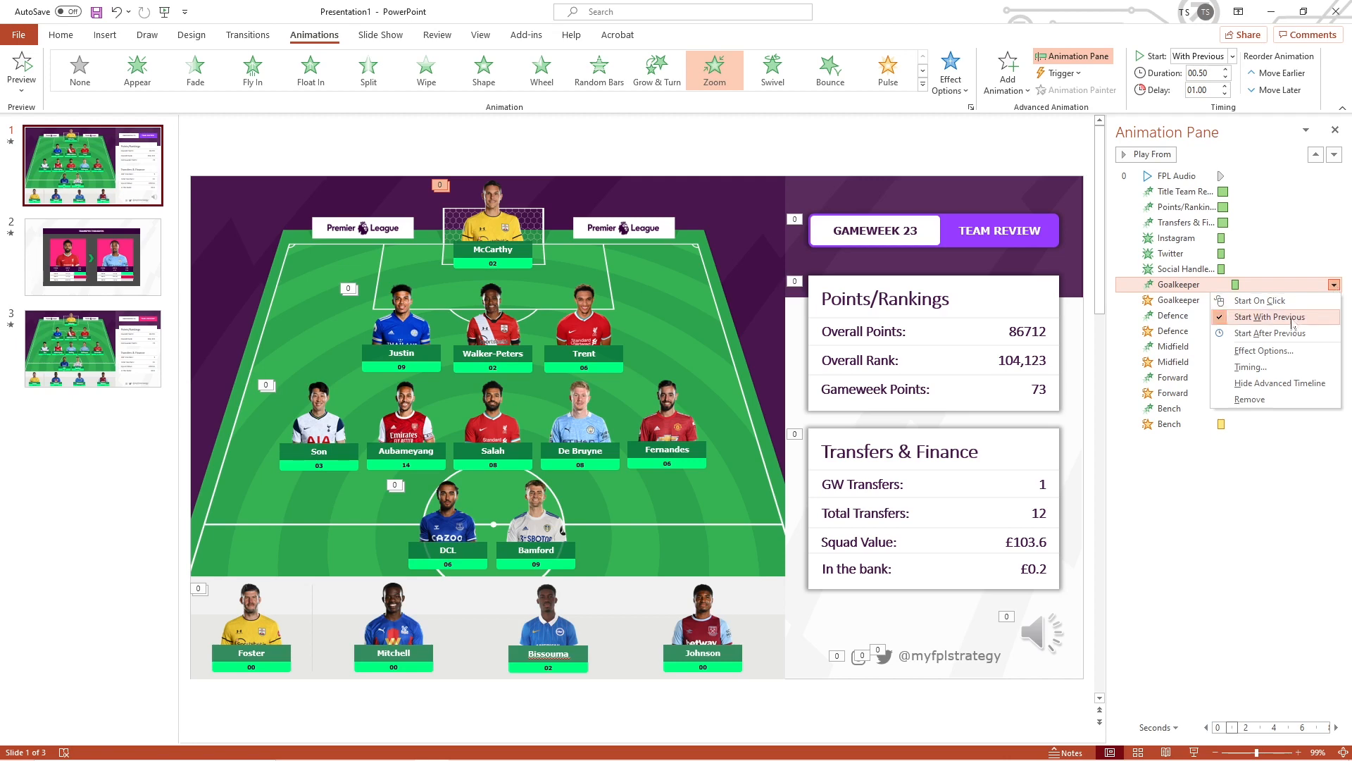
left_click(1265, 351)
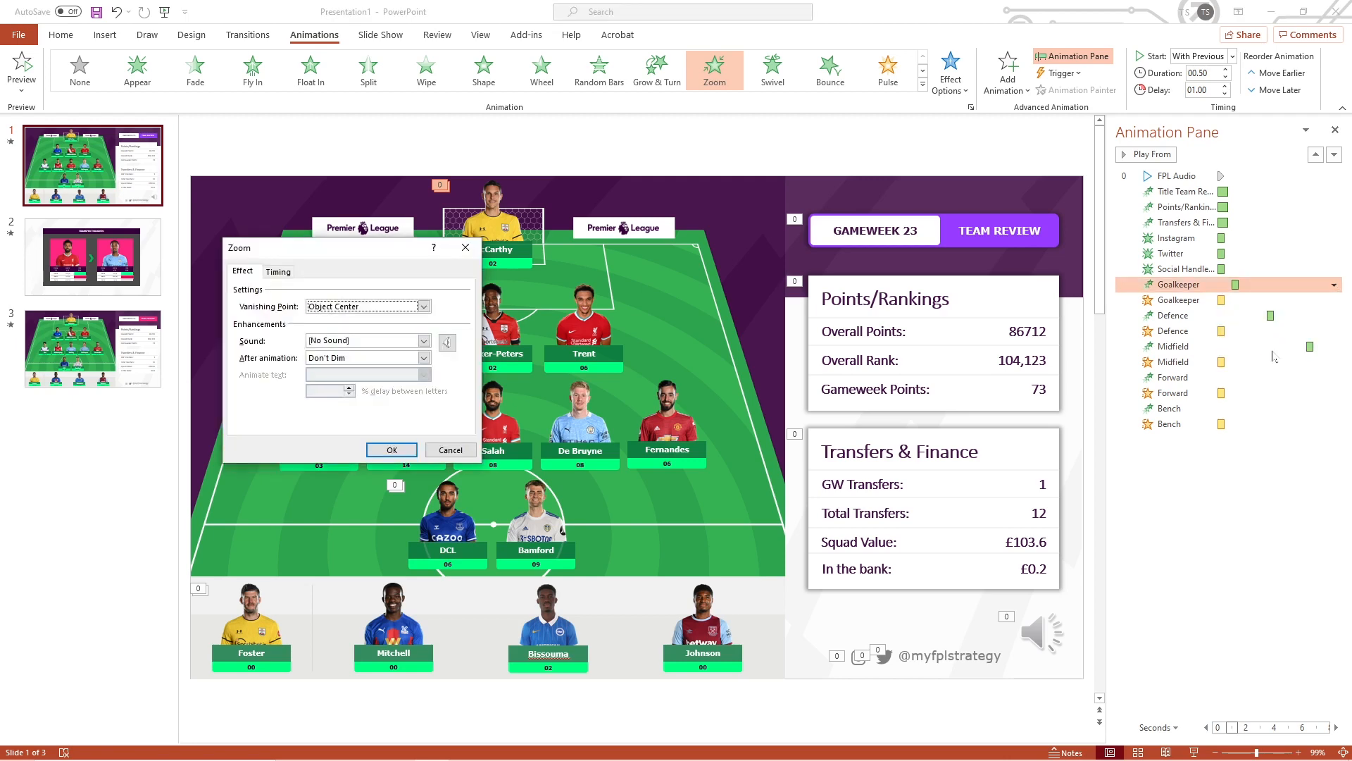
left_click(390, 342)
left_click_drag(428, 368, 437, 394)
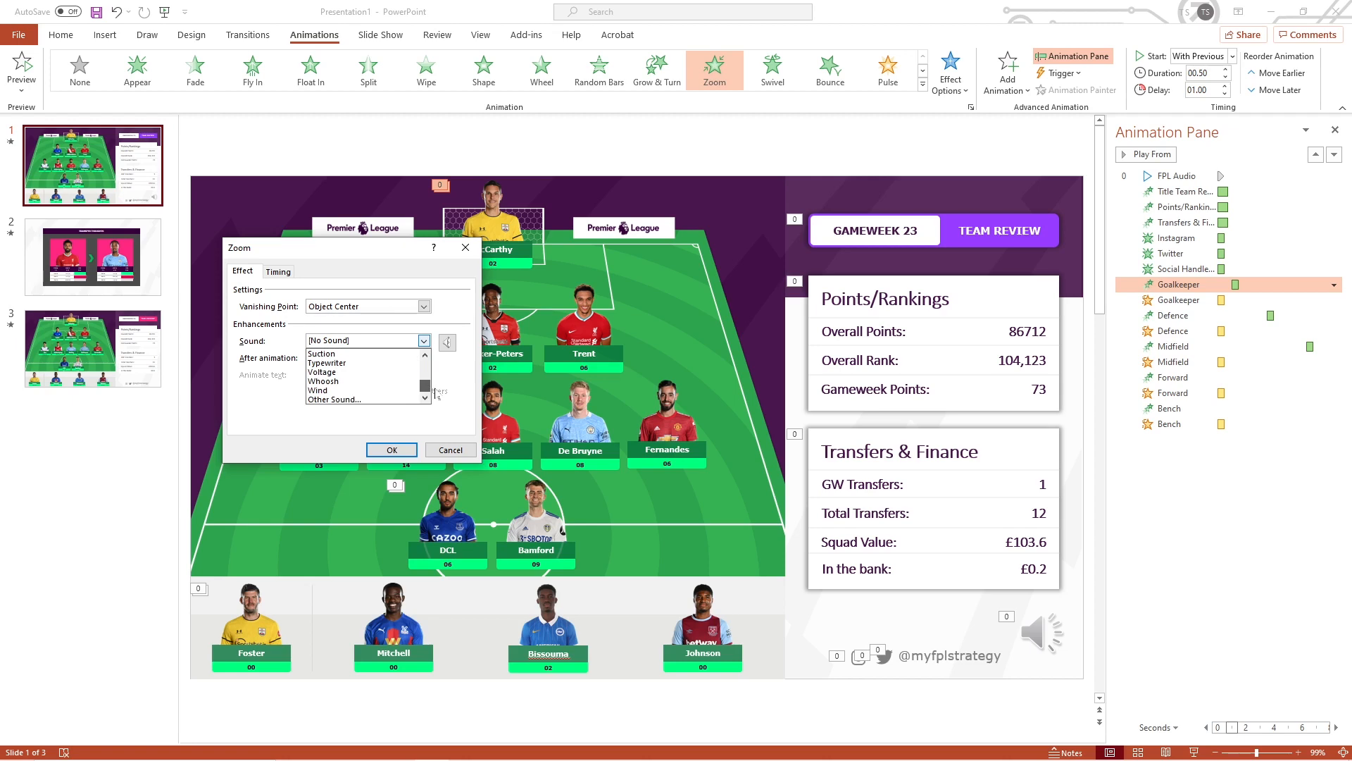
left_click(346, 399)
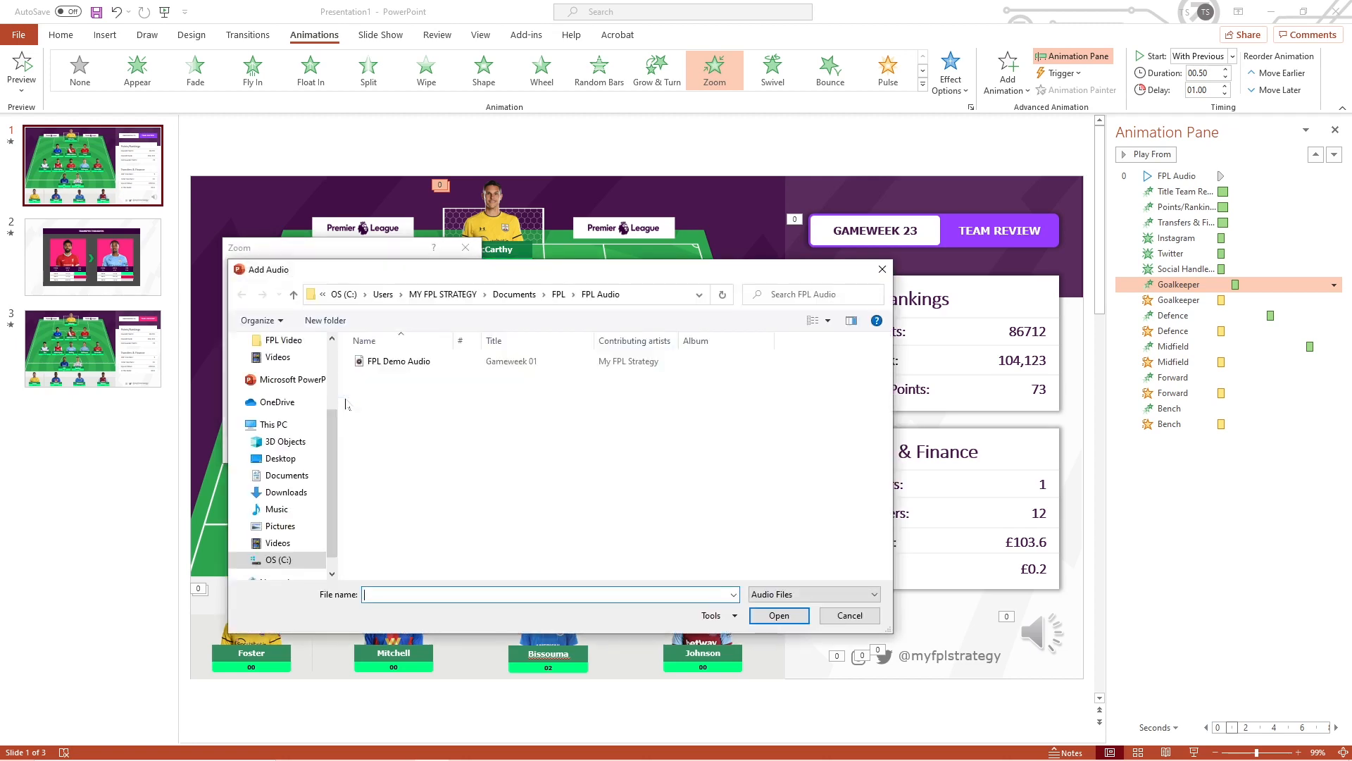
left_click(849, 615)
left_click(458, 449)
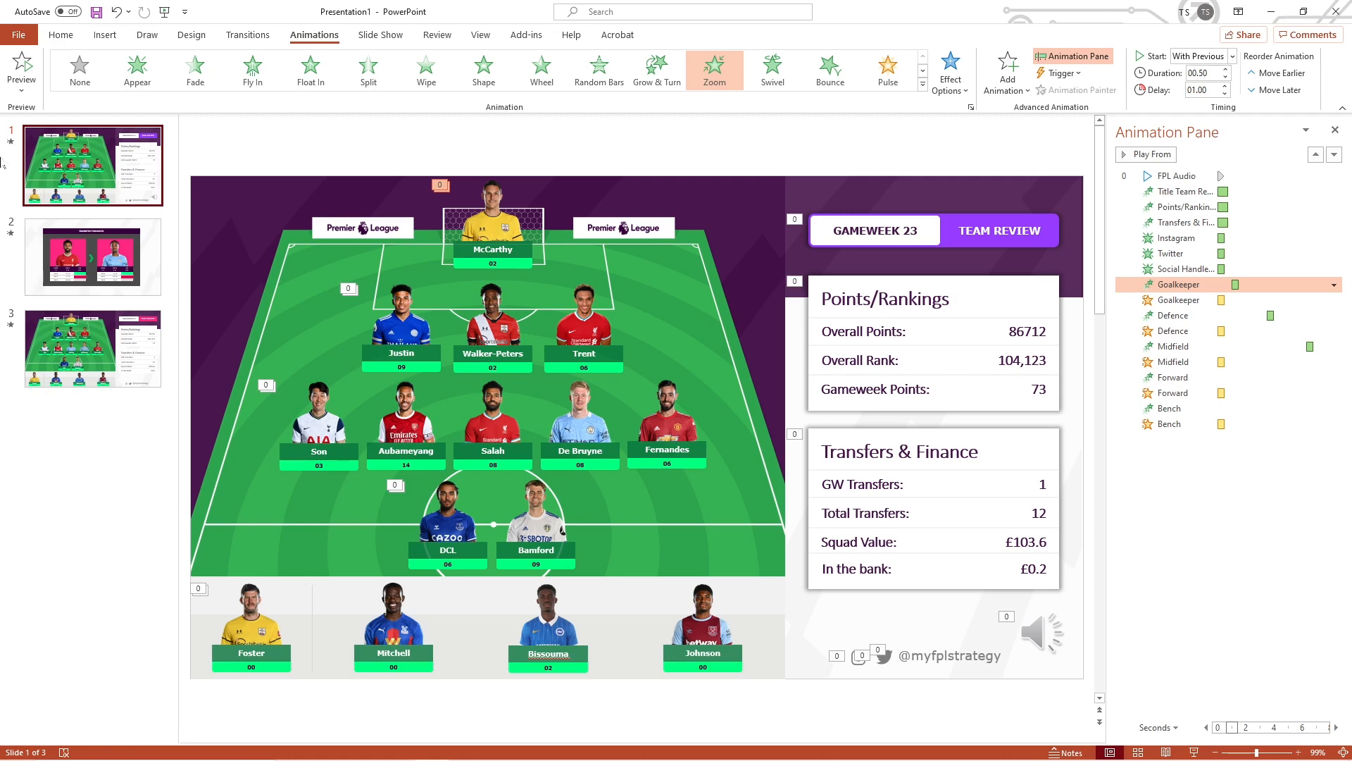
Step: Export the presentation as a Full HD (1080p) MPEG-4 video named FINAL VIDEO
left_click(19, 35)
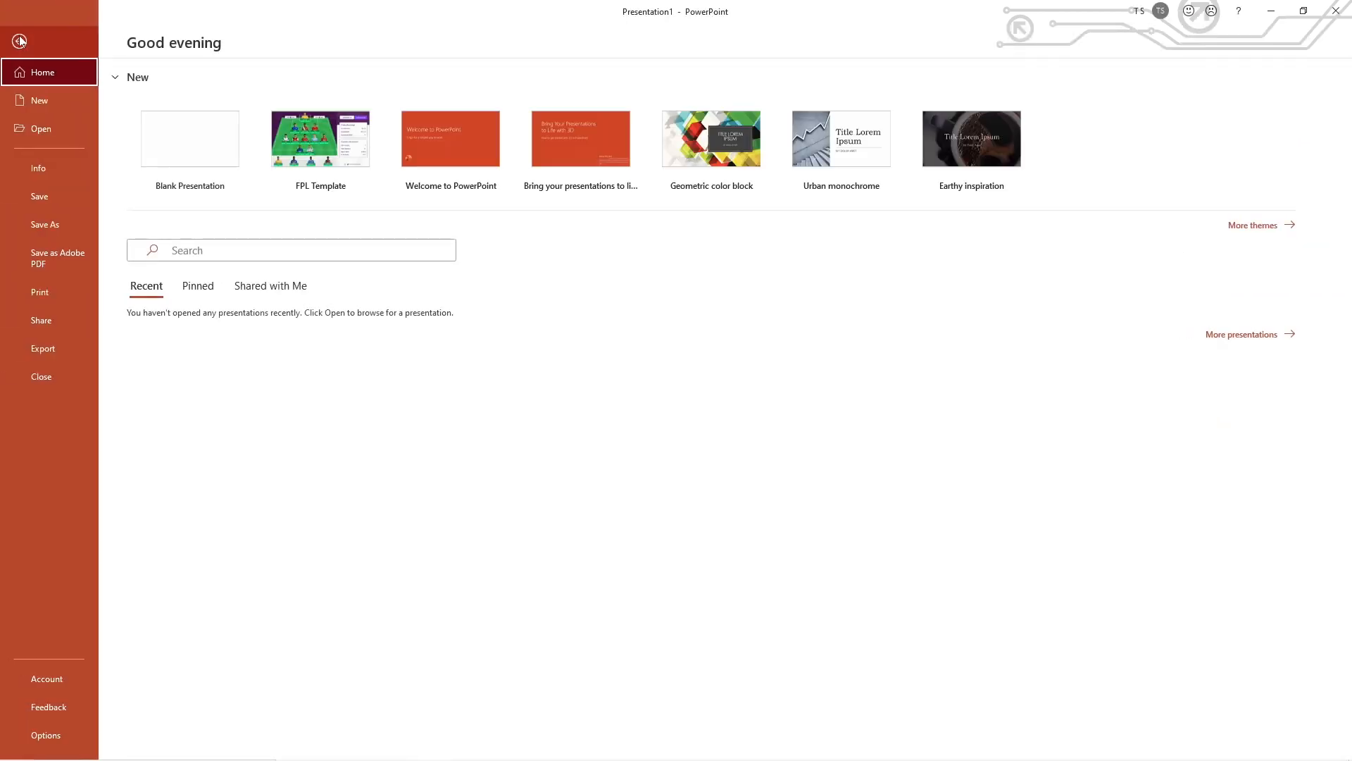
left_click(42, 348)
left_click(214, 185)
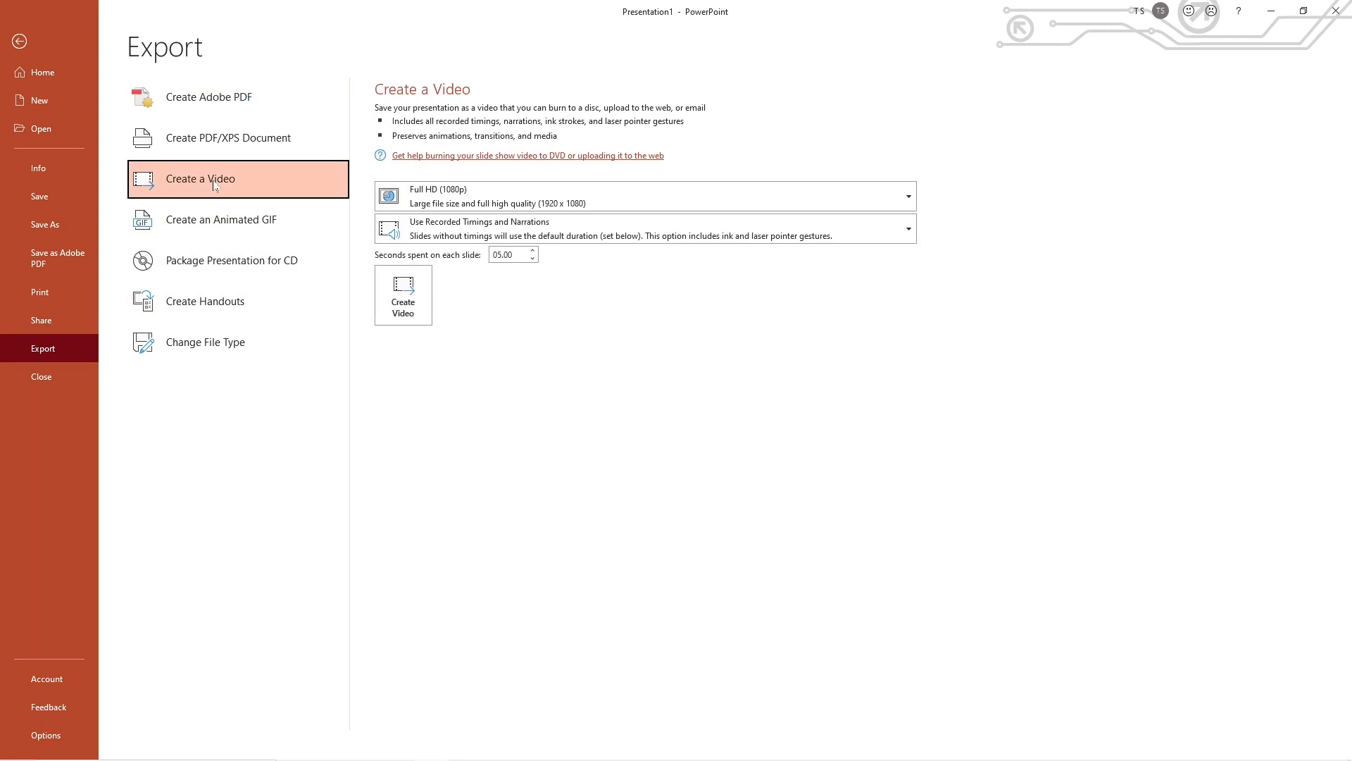
left_click(414, 207)
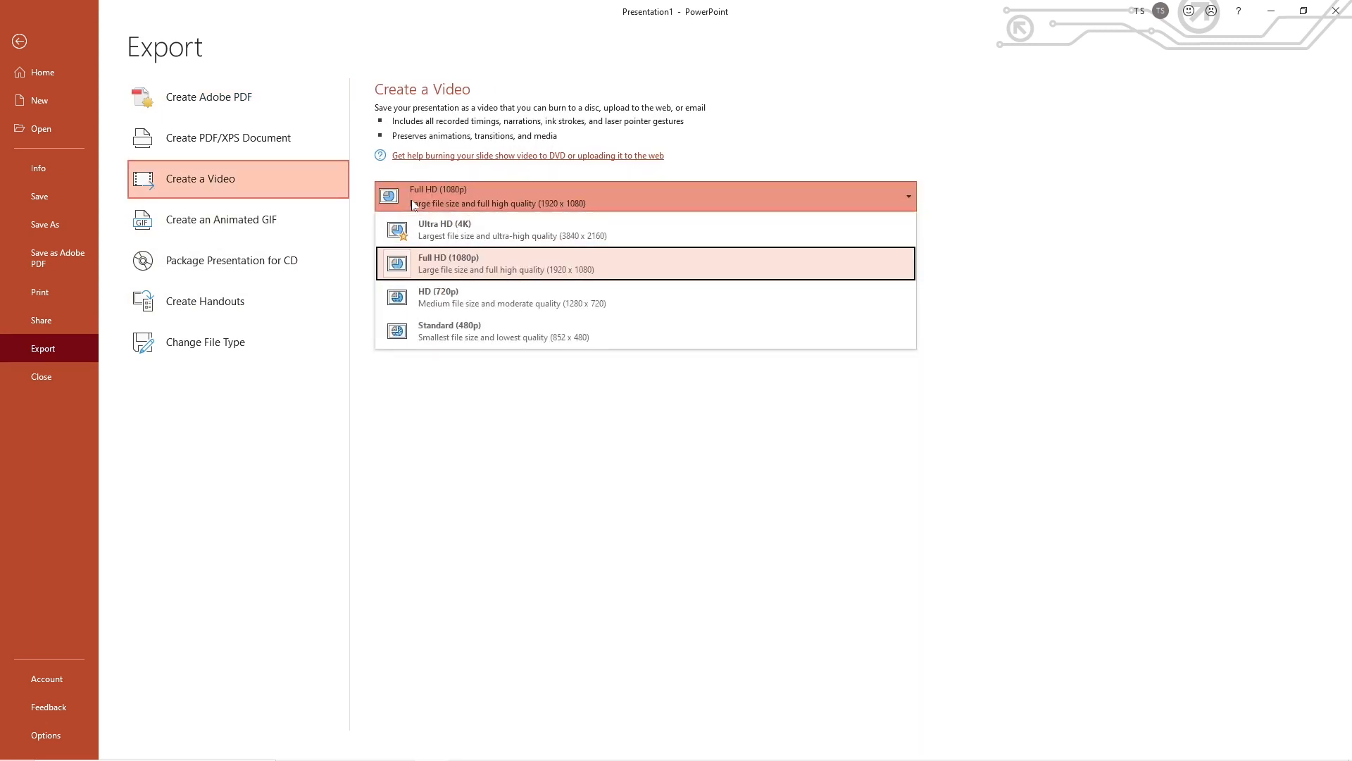
left_click(424, 263)
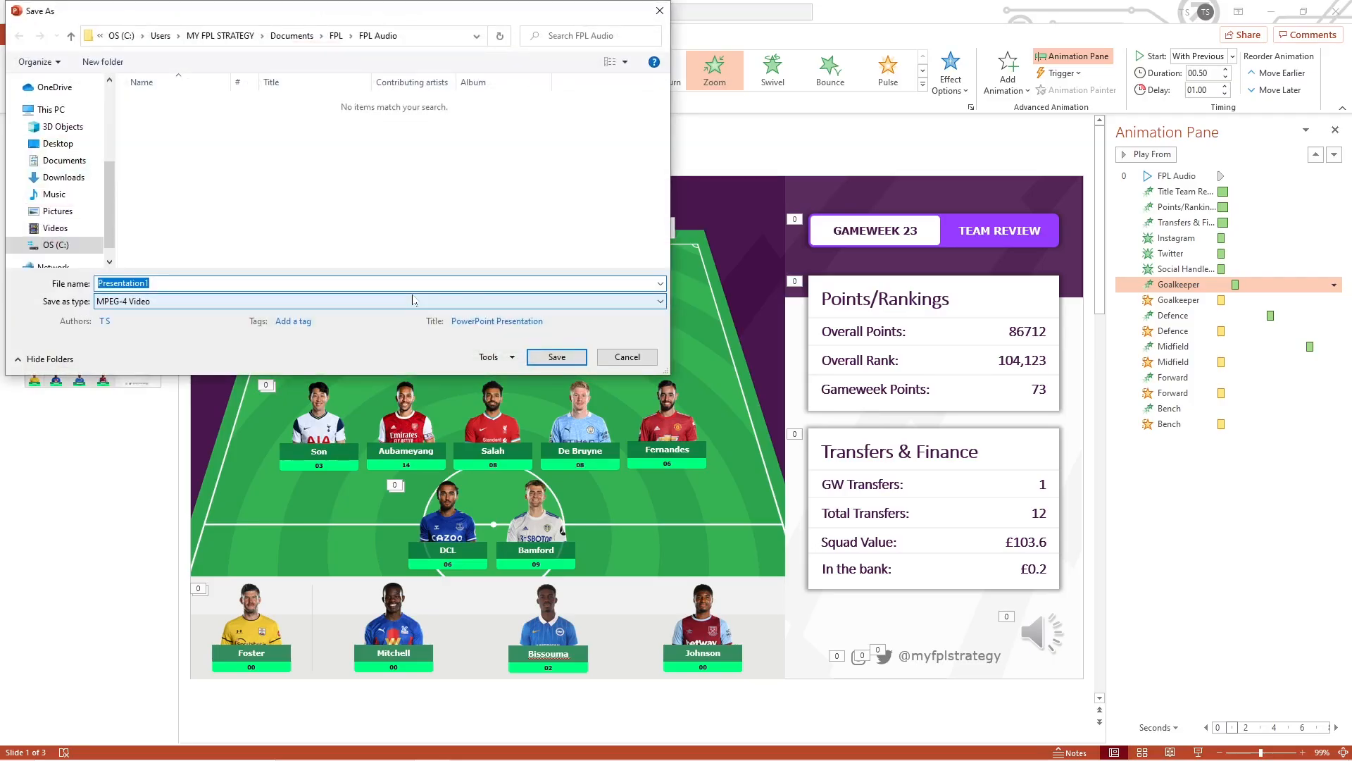
type("FINAL VIDEO")
left_click(555, 357)
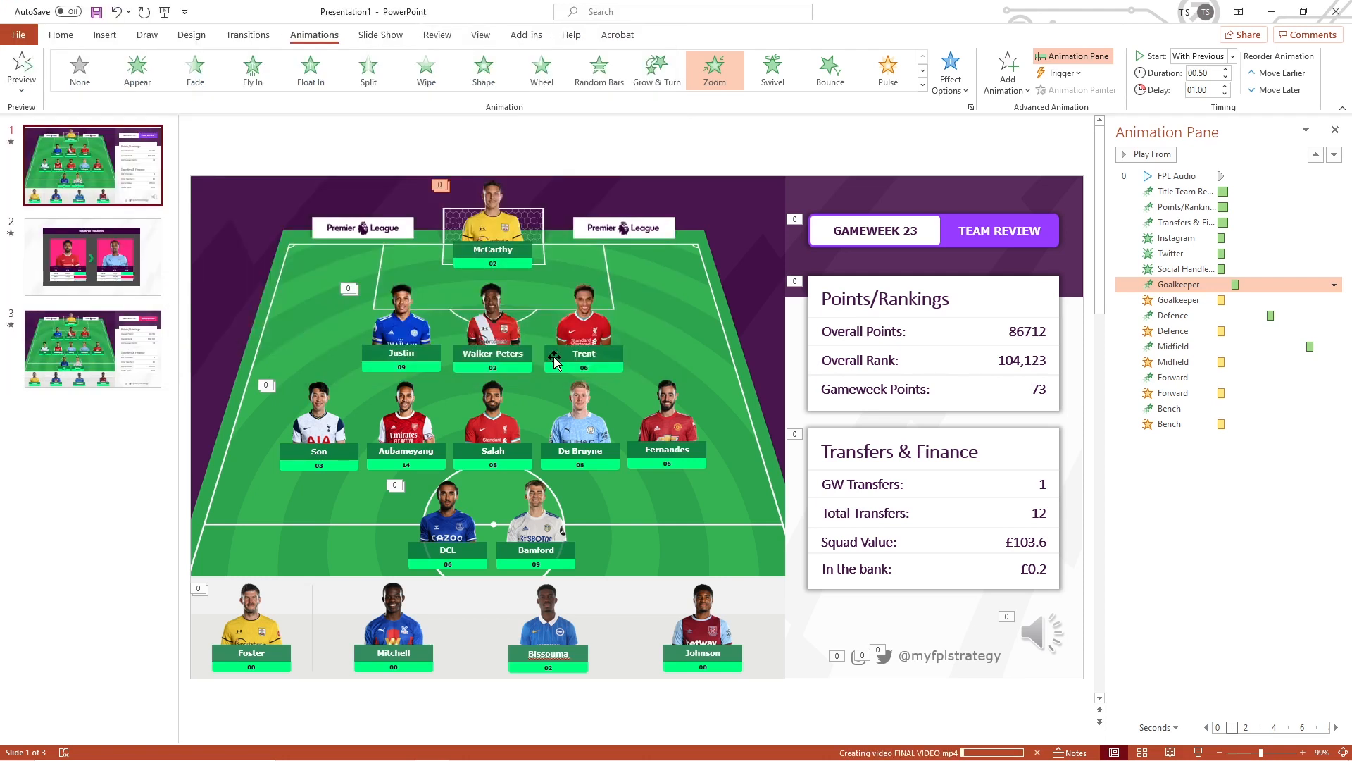